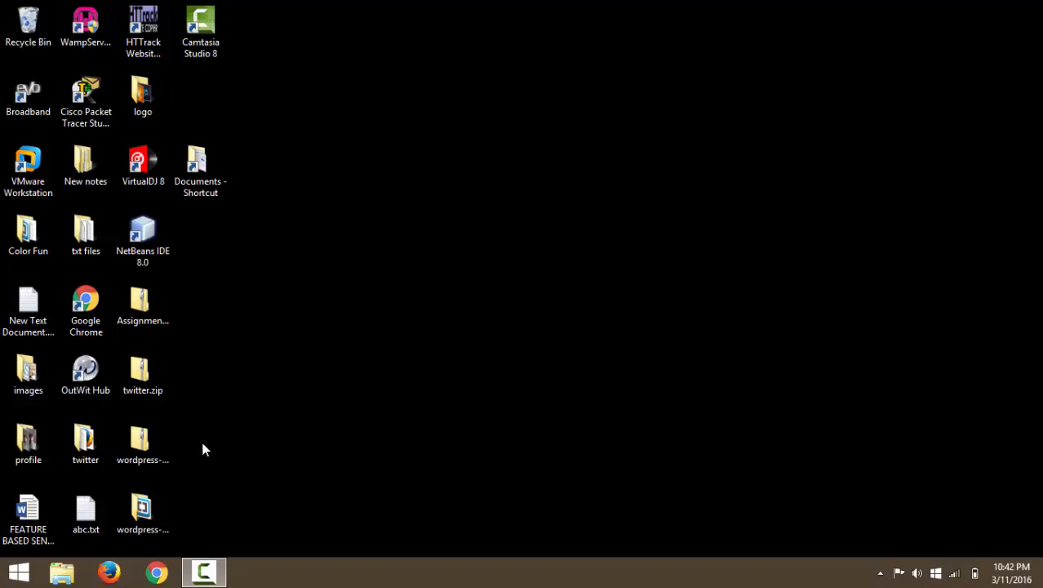
Open a new Chrome window and go to technobird.com.
left_click(196, 571)
left_click(168, 573)
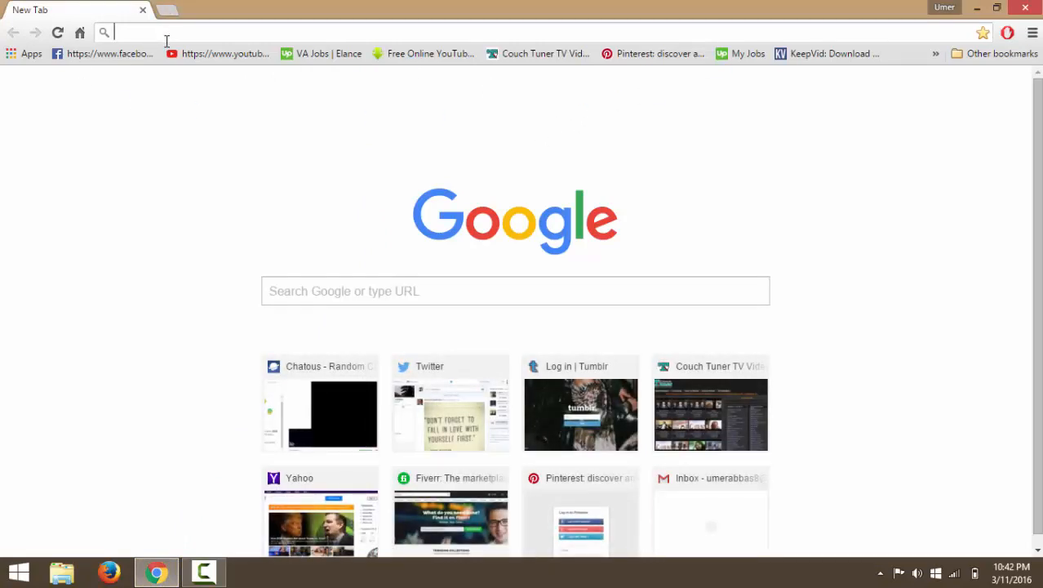
type("technobird.com")
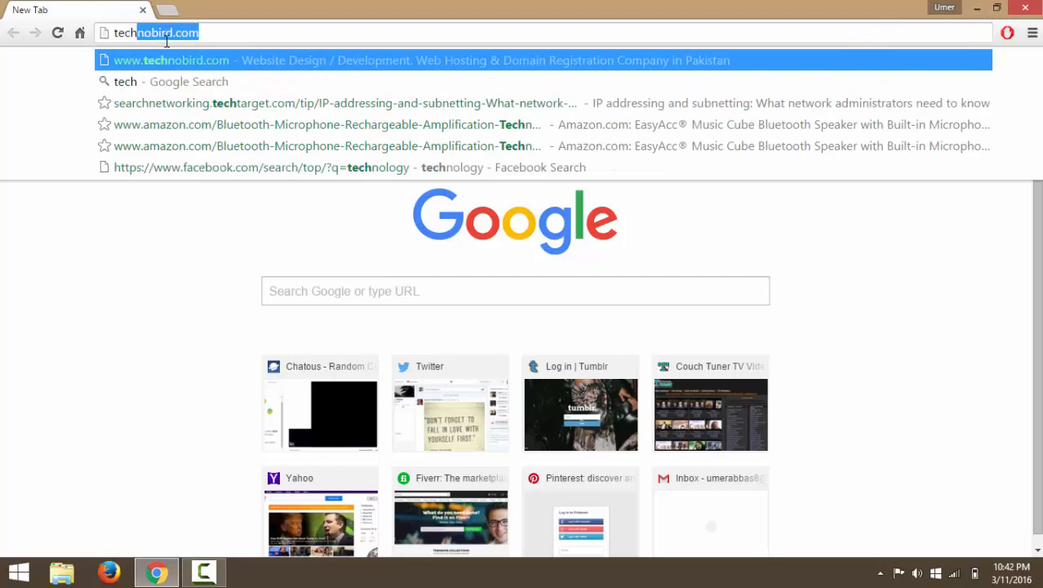
key("Return")
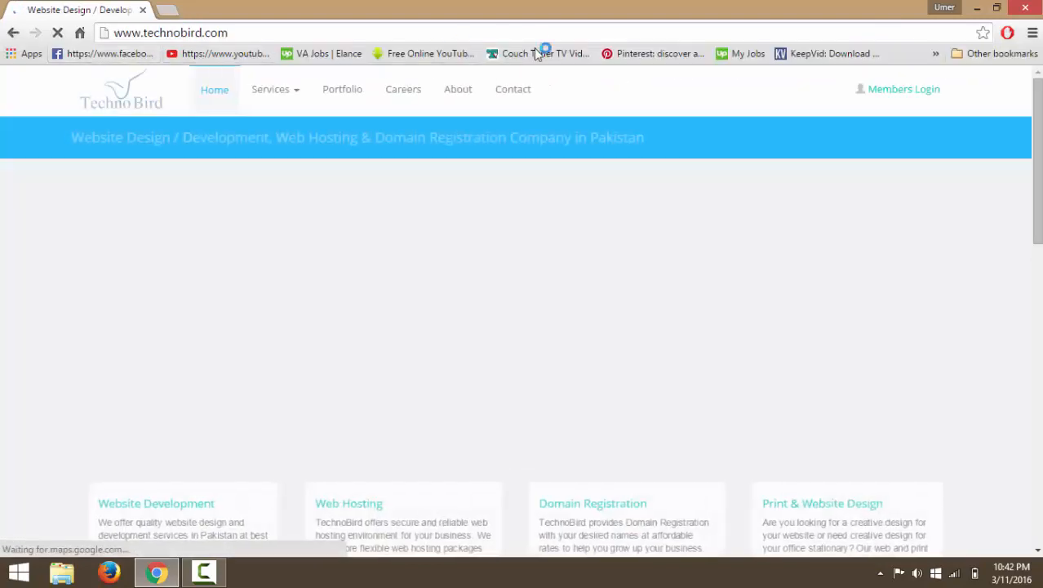
Fill the Members Login form with the saved account username and the password.
left_click(929, 92)
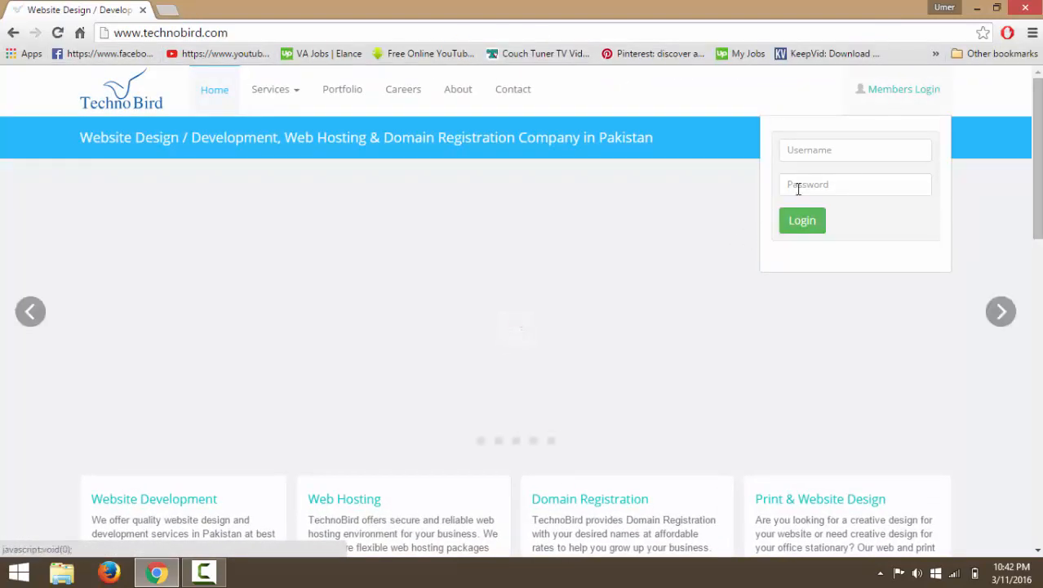
left_click(869, 149)
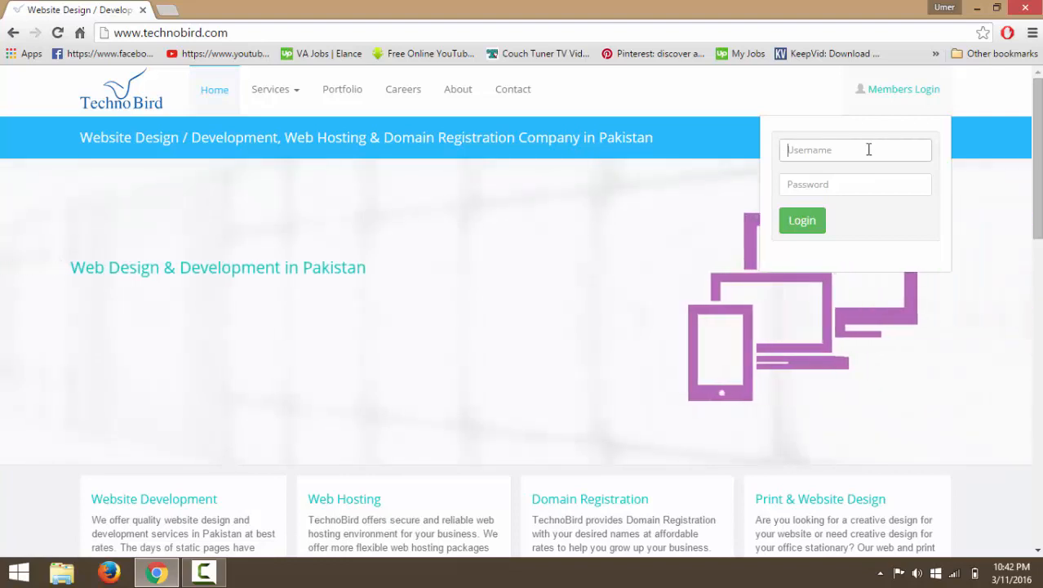
type("u")
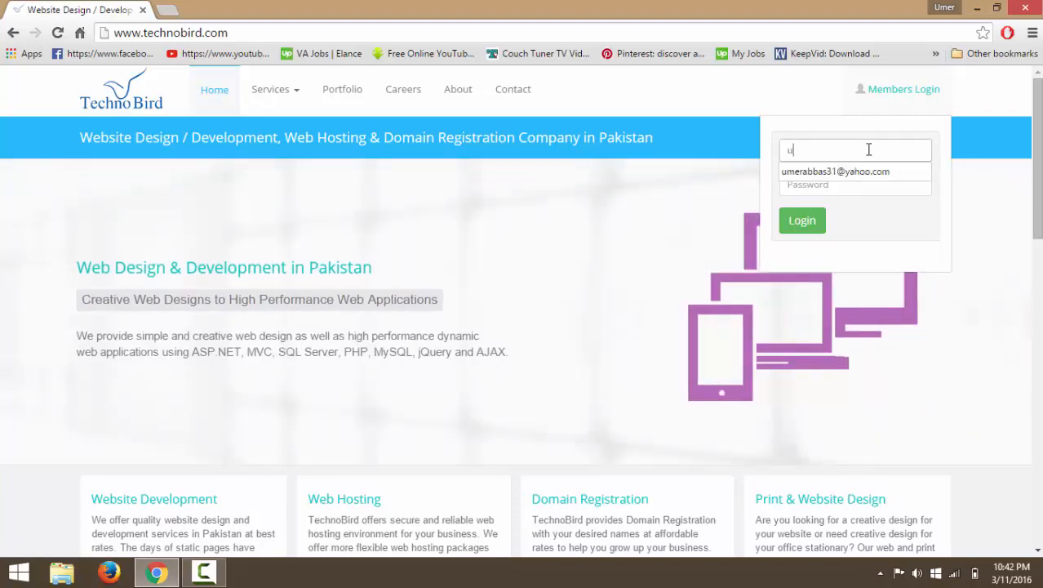
key("BackSpace")
type("kic")
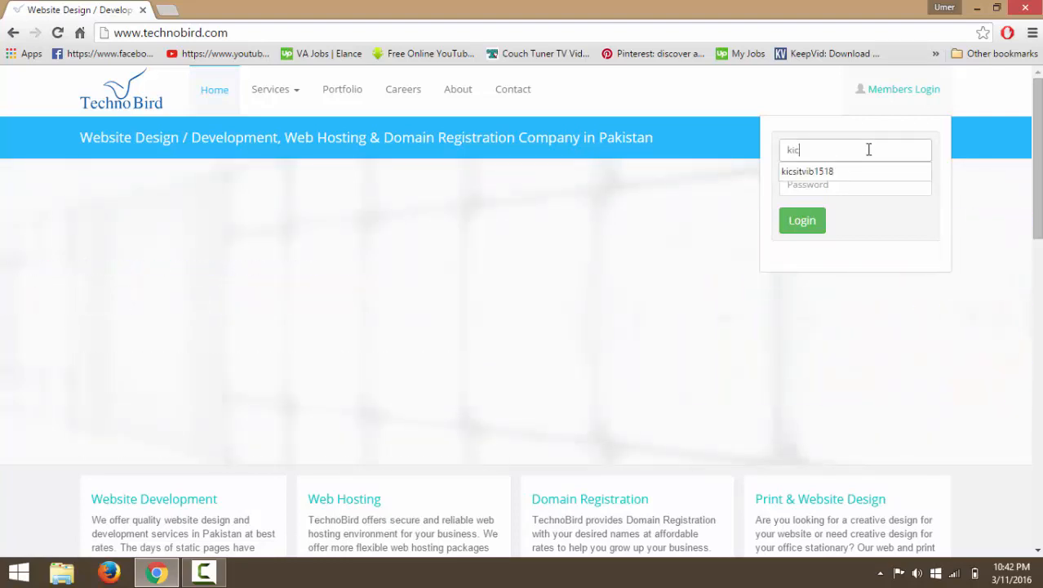
key("Down")
key("Tab")
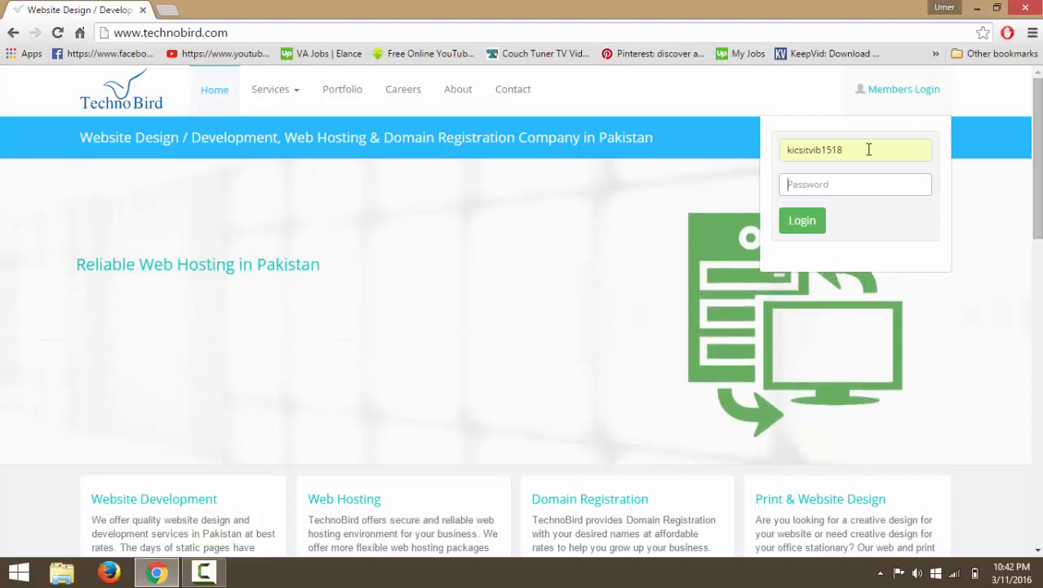
type("••••")
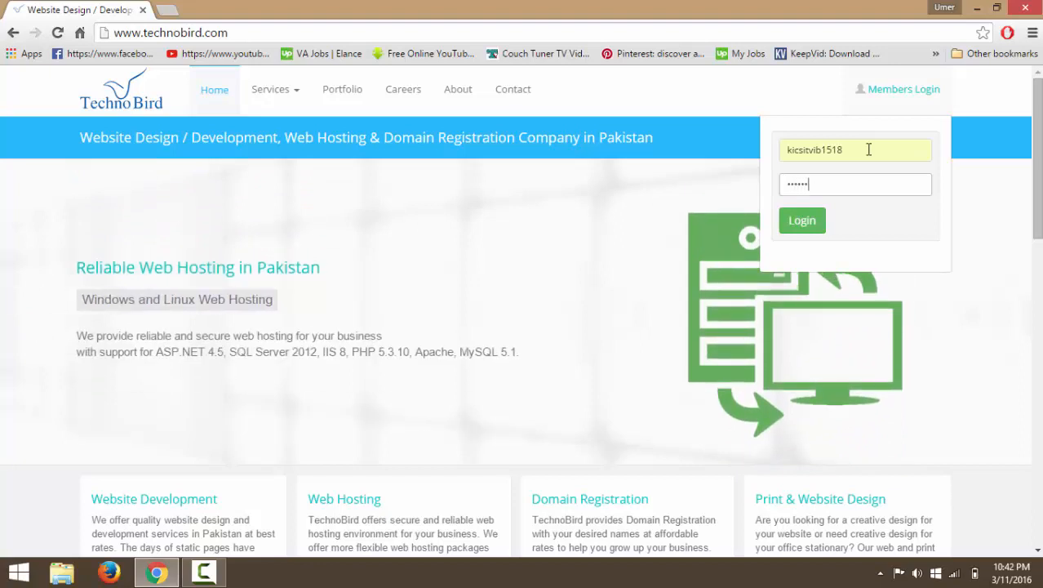
type("•••")
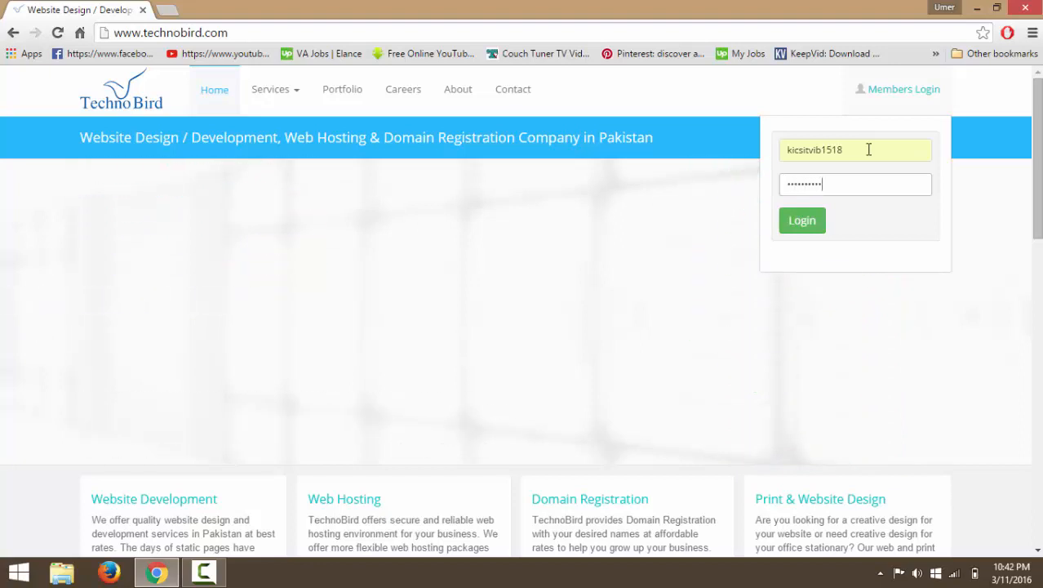
type("•")
Submit the login to reach the Website List, then close the Chrome window.
key("Return")
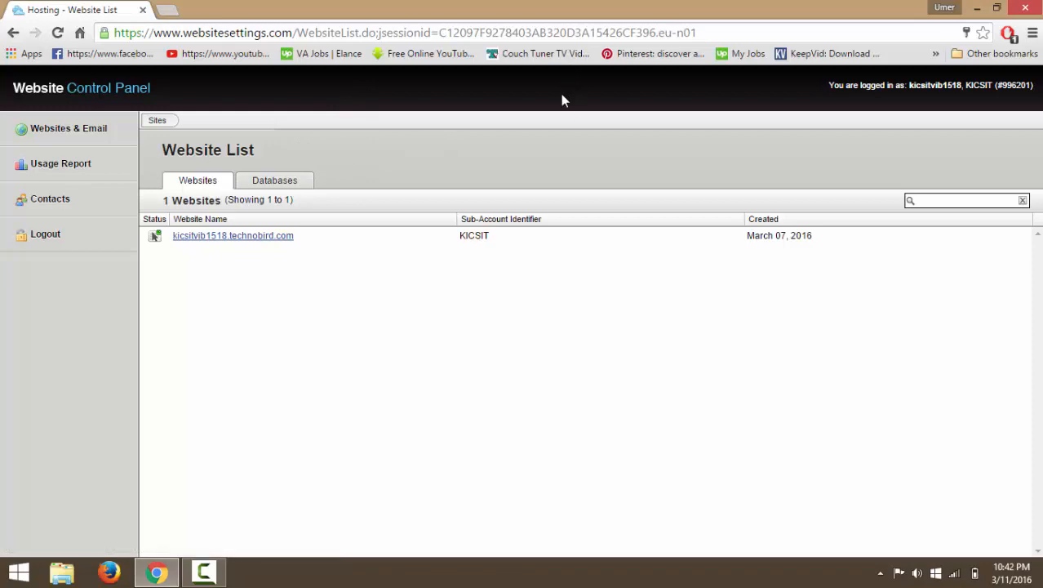
left_click(1027, 8)
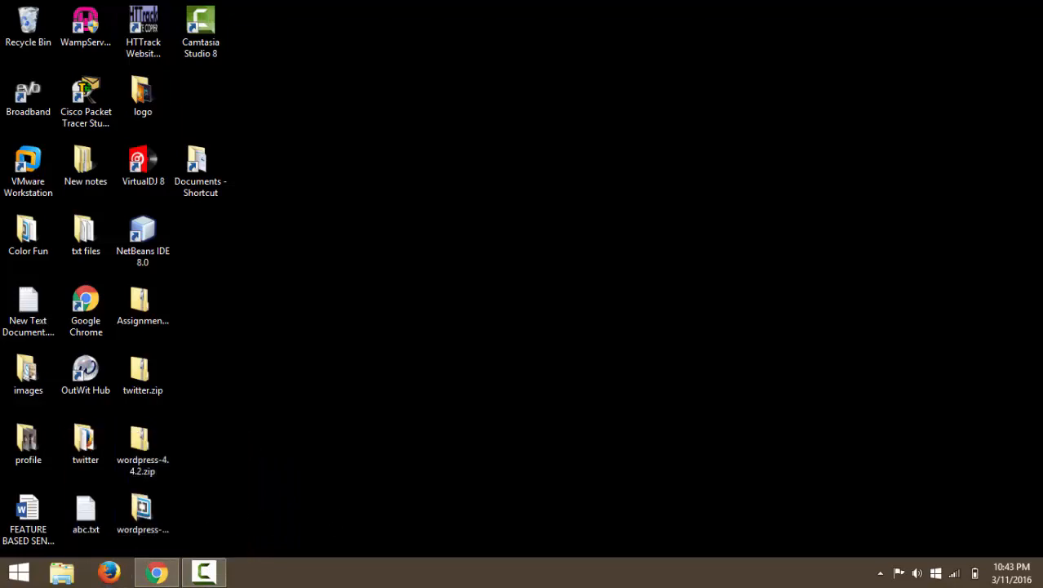
Search the Start screen for filezilla and launch it.
left_click(18, 572)
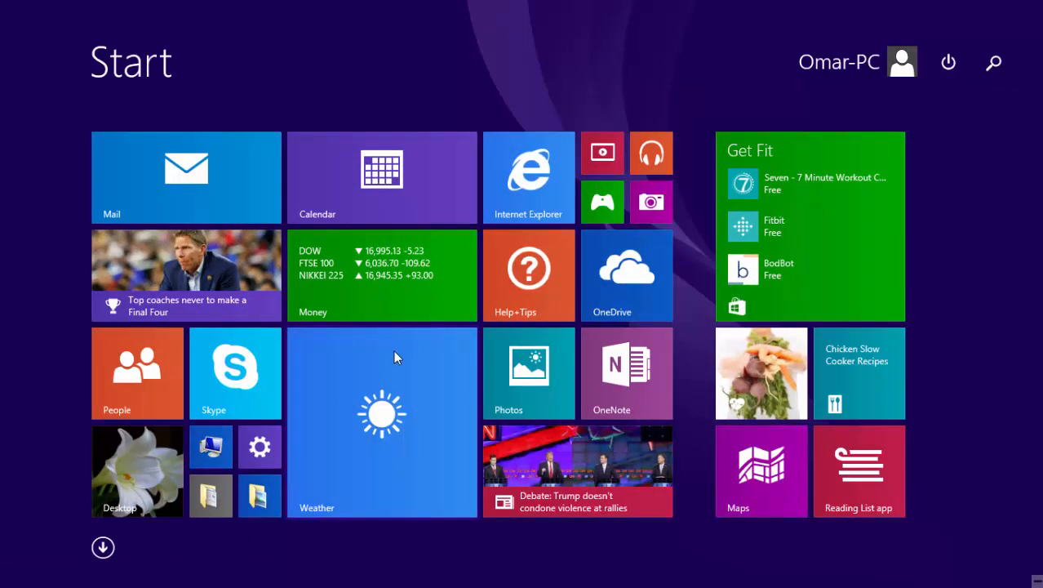
type("file")
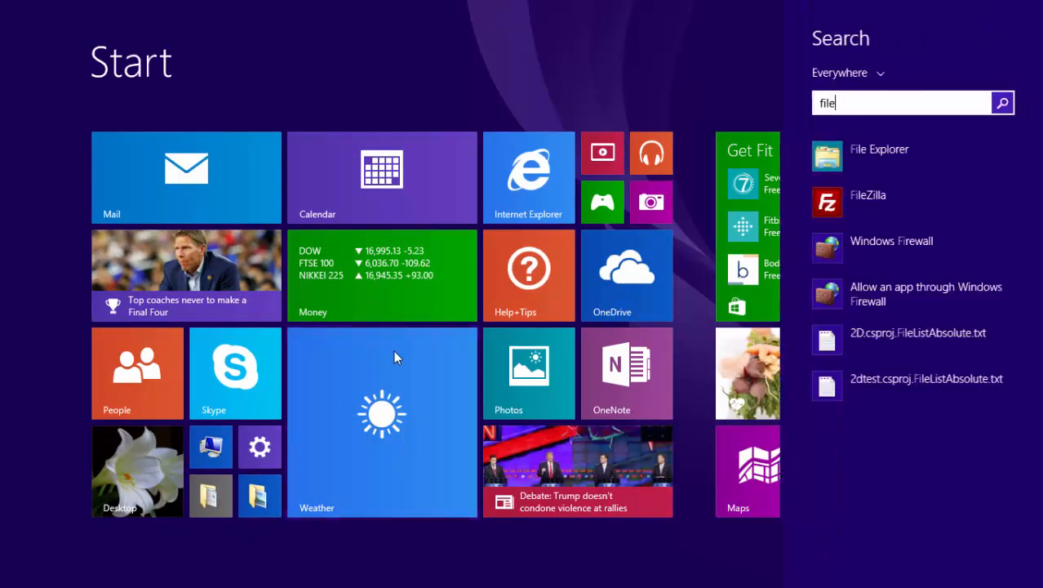
type("zilla_3.16.0_win64-setup.exe")
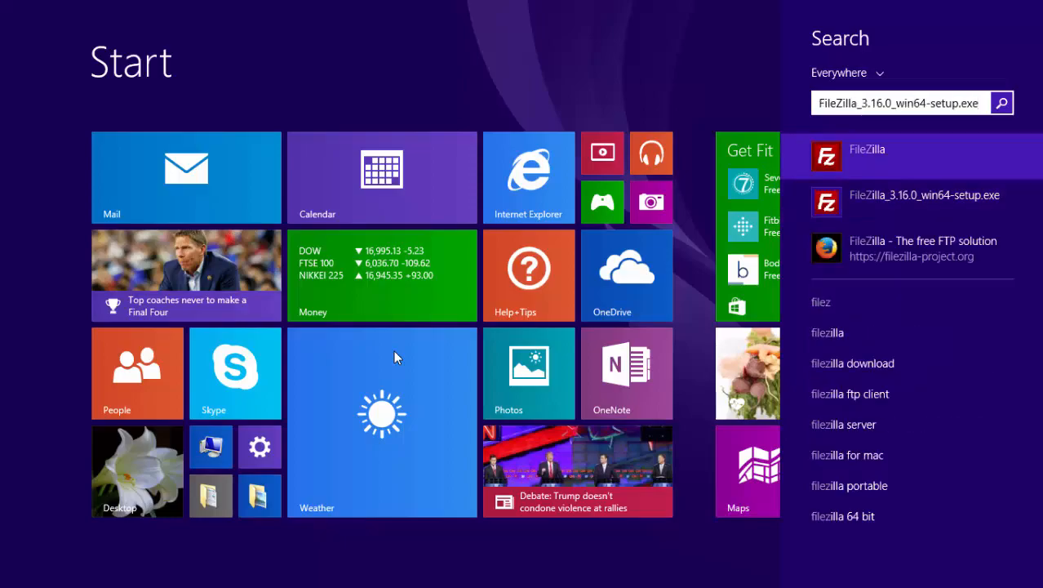
key("Return")
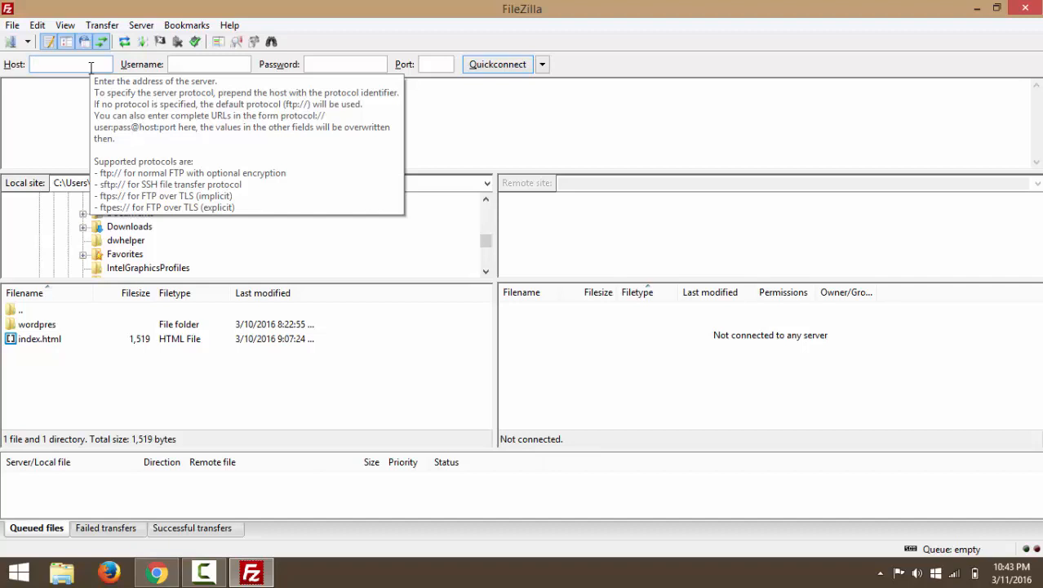
Enter host ftp.technobird.com, the account username and password, and port 22 in Quickconnect.
left_click(91, 67)
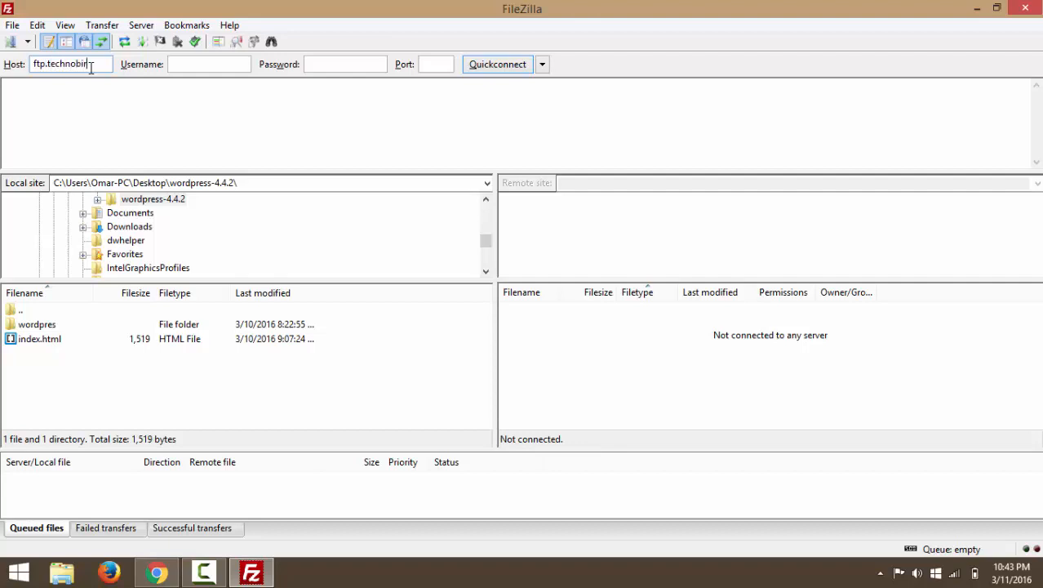
type("ftp.technobird.com")
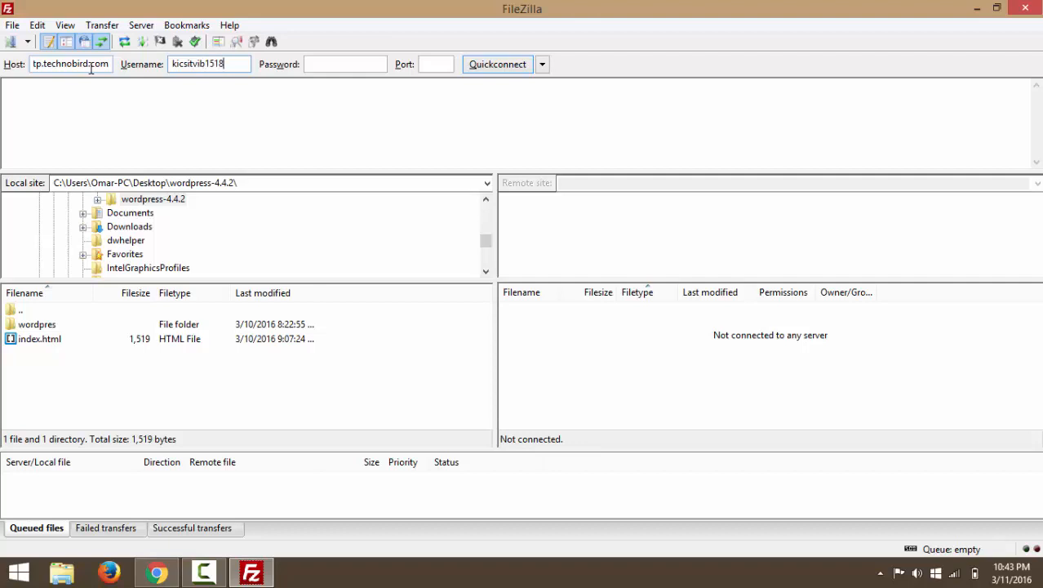
key("Tab")
type("••••••")
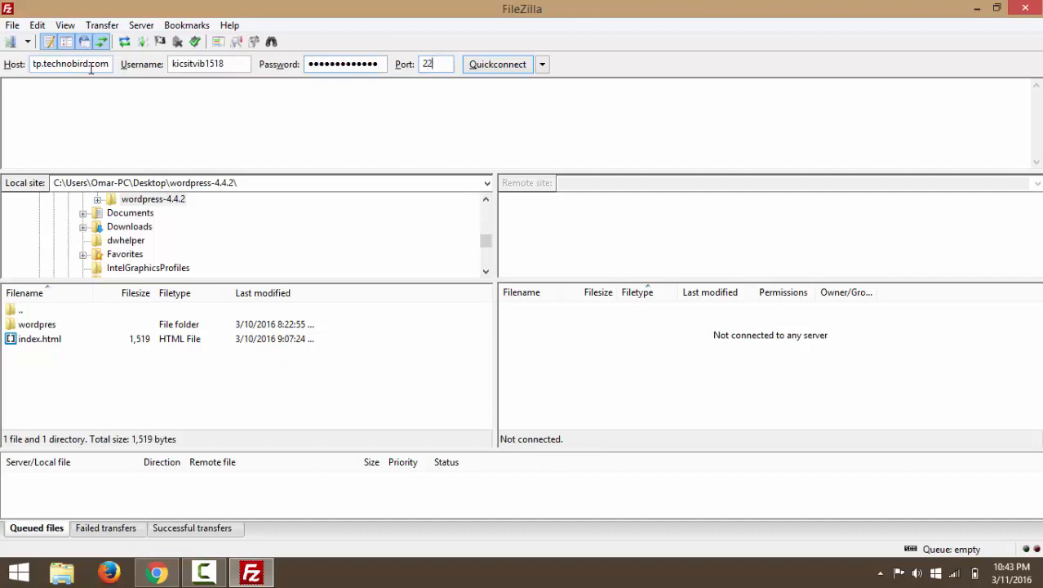
key("Tab")
Quickconnect to ftp.technobird.com, trust the unknown host key, and highlight 'successful' in the log.
left_click(499, 64)
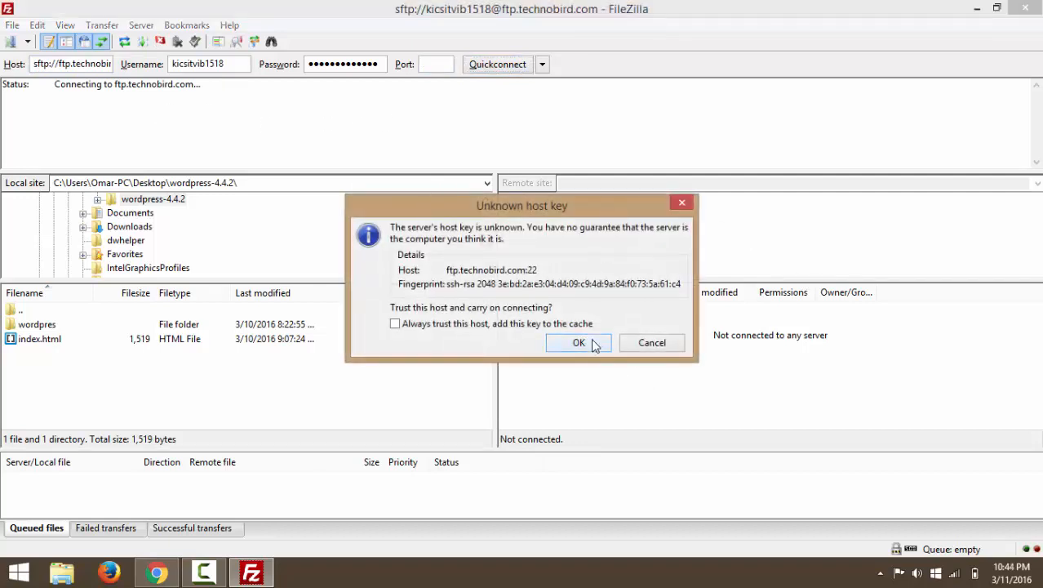
left_click(579, 343)
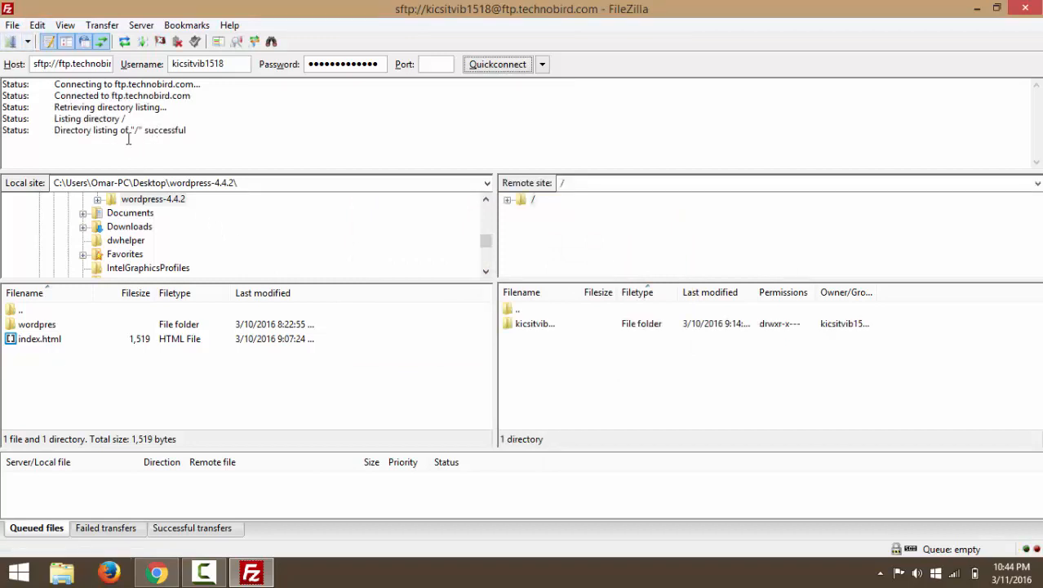
left_click_drag(145, 130, 204, 134)
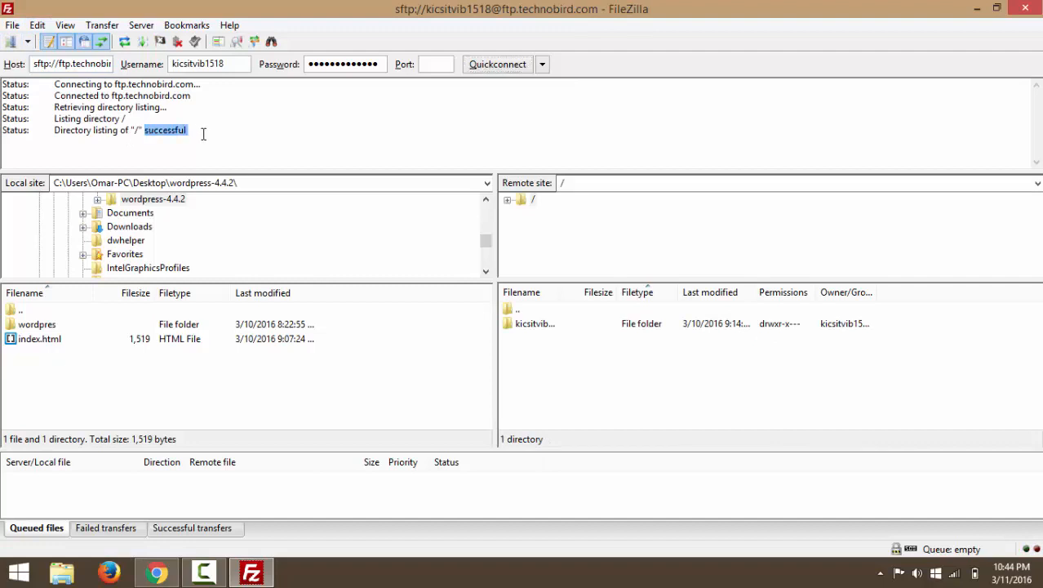
Change Maximum simultaneous transfers from 10 to 2 in FileZilla's Transfers settings and apply.
left_click(38, 26)
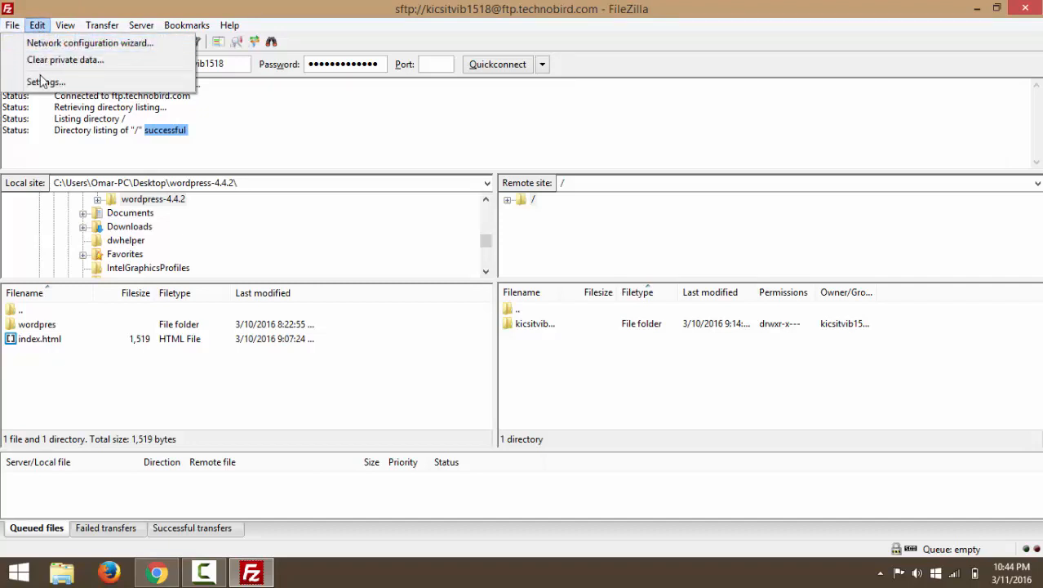
left_click(45, 82)
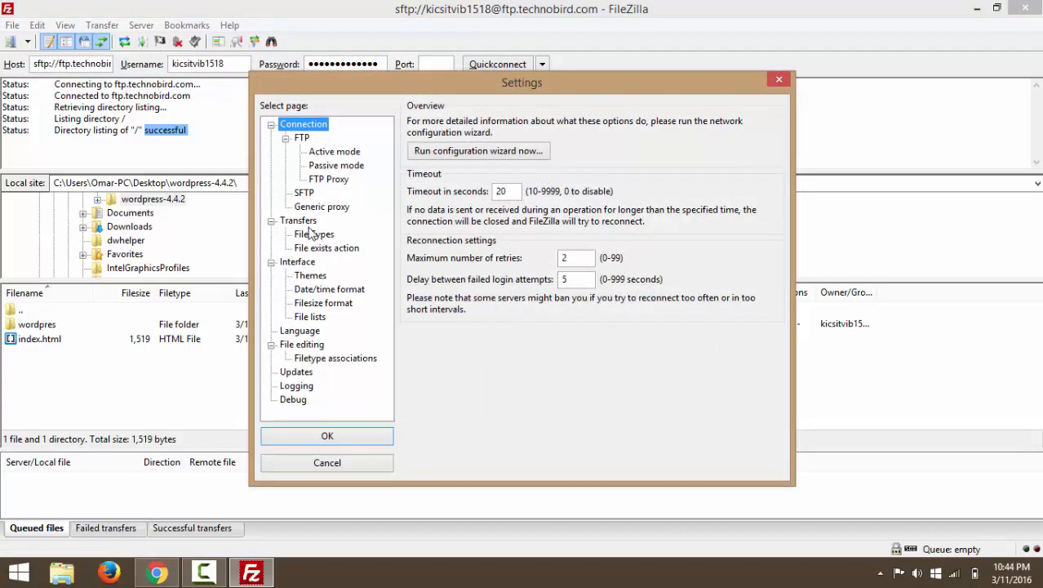
left_click(306, 224)
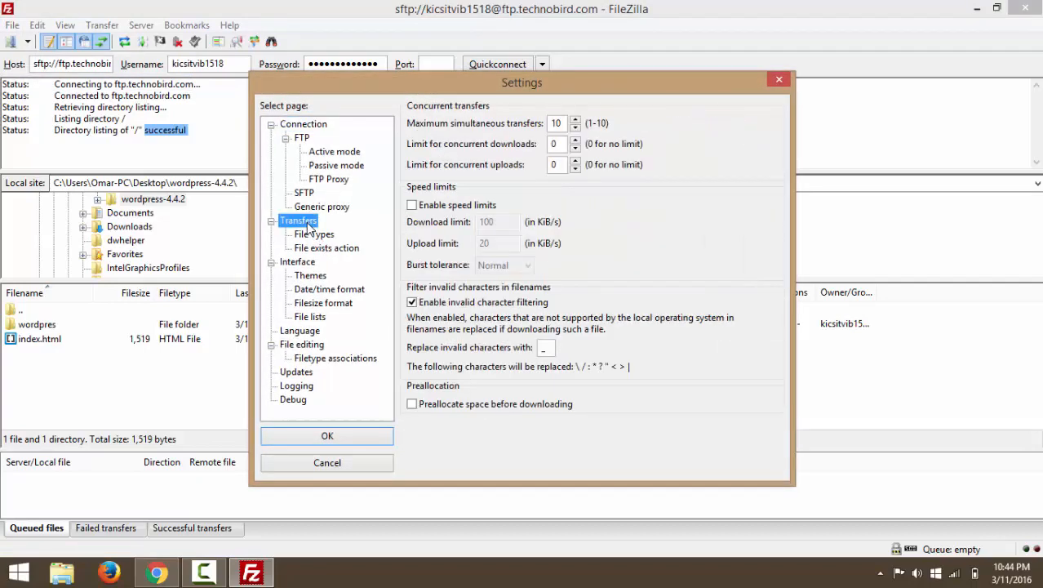
left_click(562, 123)
double_click(563, 123)
type("2")
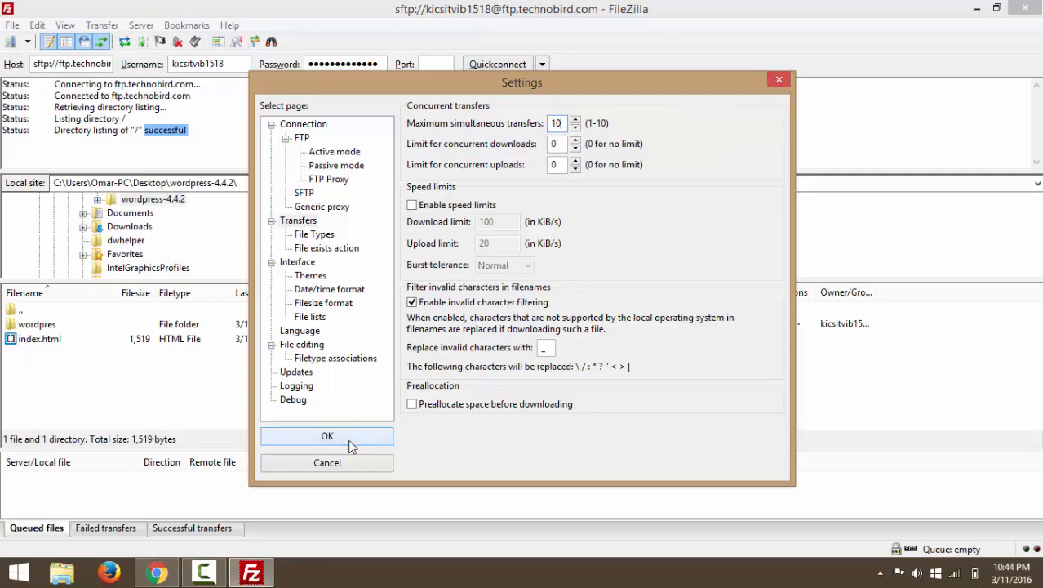
left_click(382, 436)
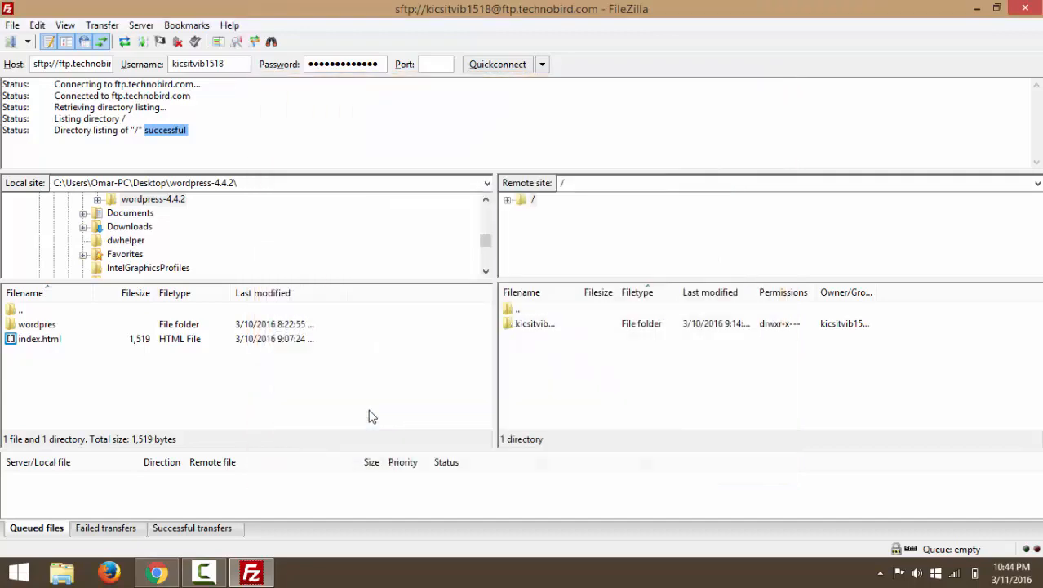
Browse the local pane to Desktop > wordpress-4.4.2 and select its wordpres folder.
left_click(454, 186)
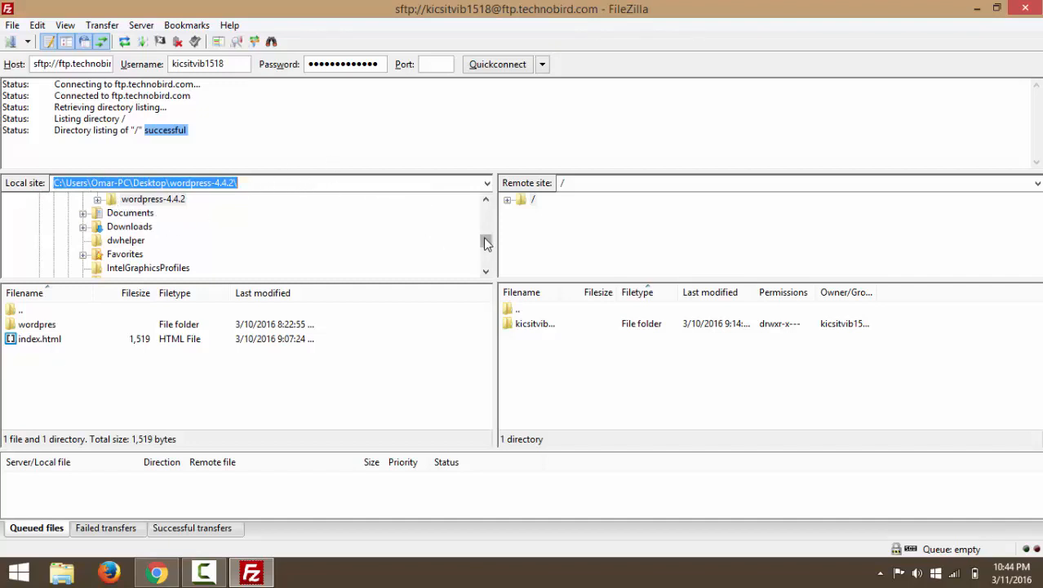
left_click_drag(484, 240, 485, 207)
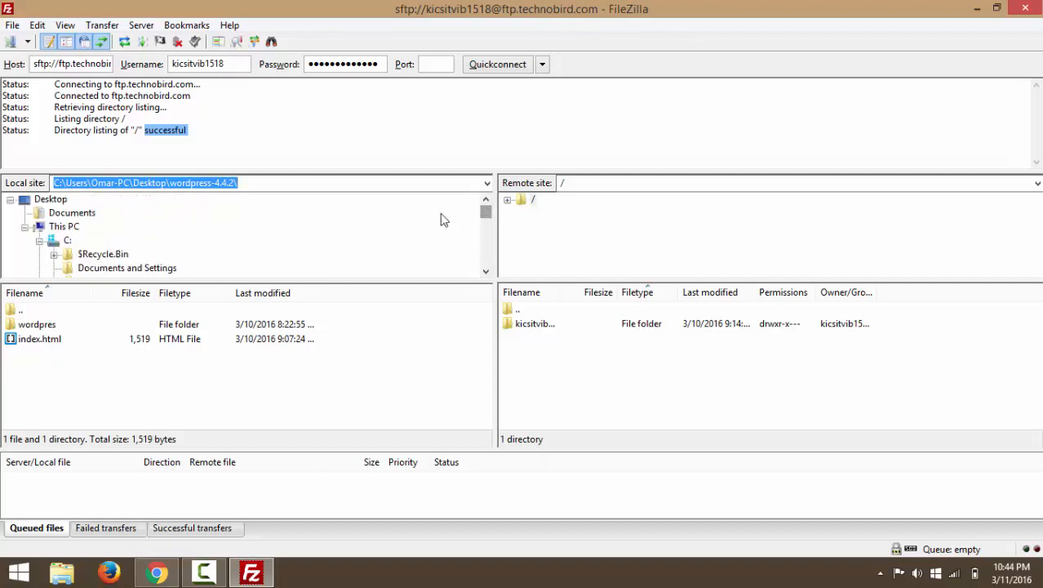
scroll(486, 222, "down", 1)
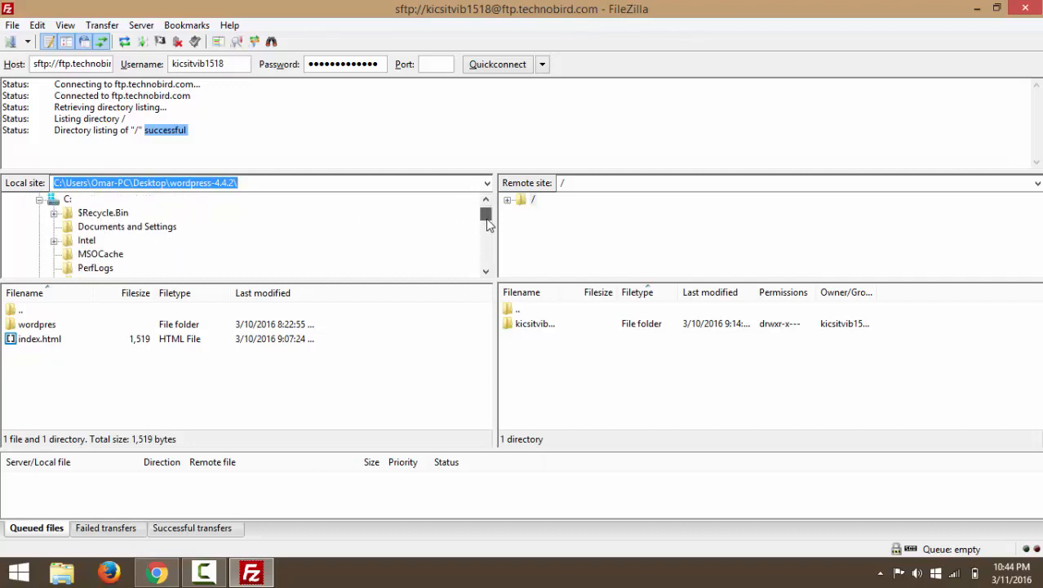
scroll(487, 223, "down", 1)
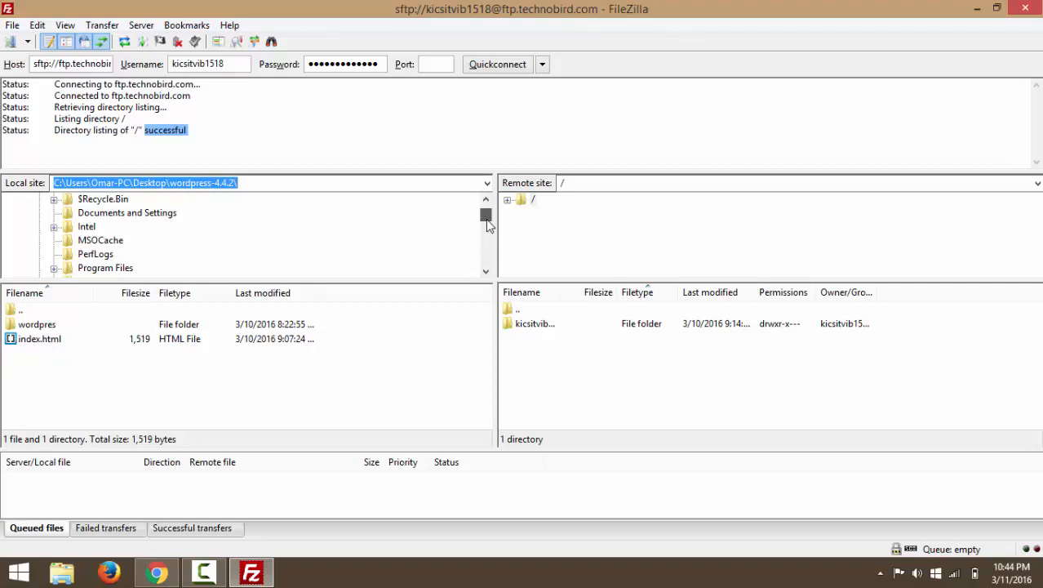
scroll(485, 220, "down", 1)
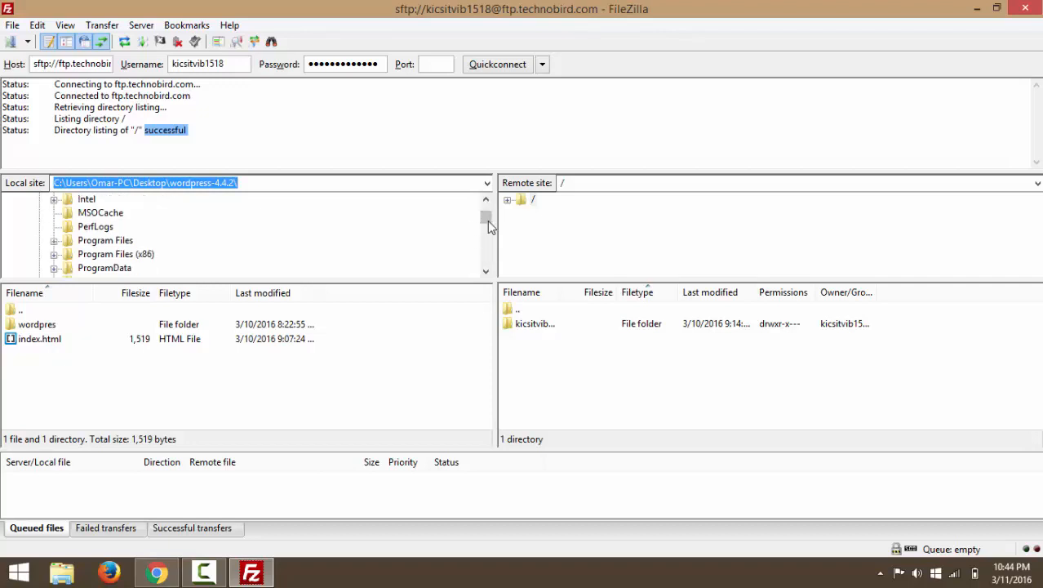
scroll(486, 227, "down", 1)
scroll(485, 228, "up", 3)
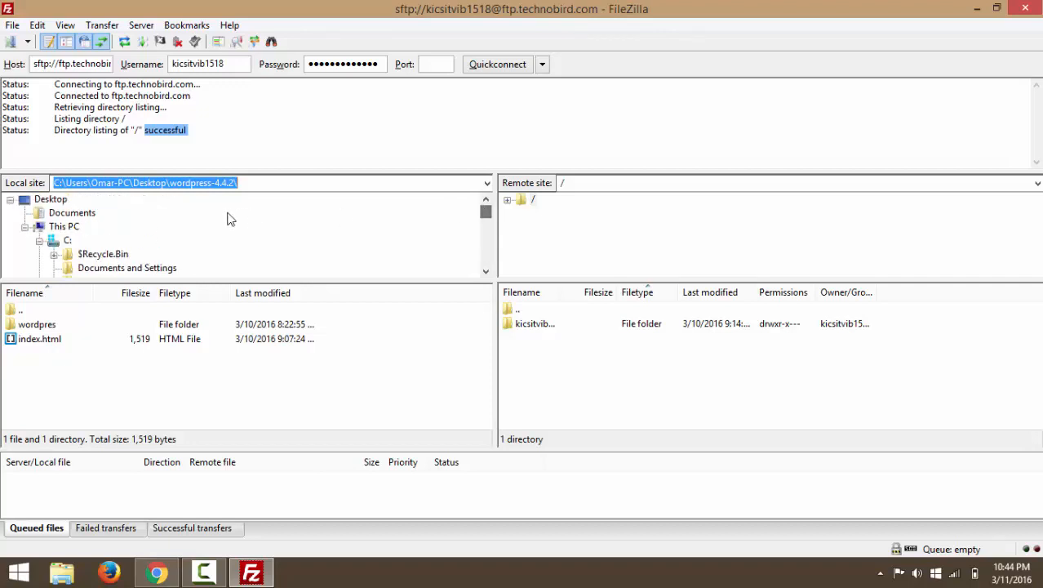
left_click(48, 200)
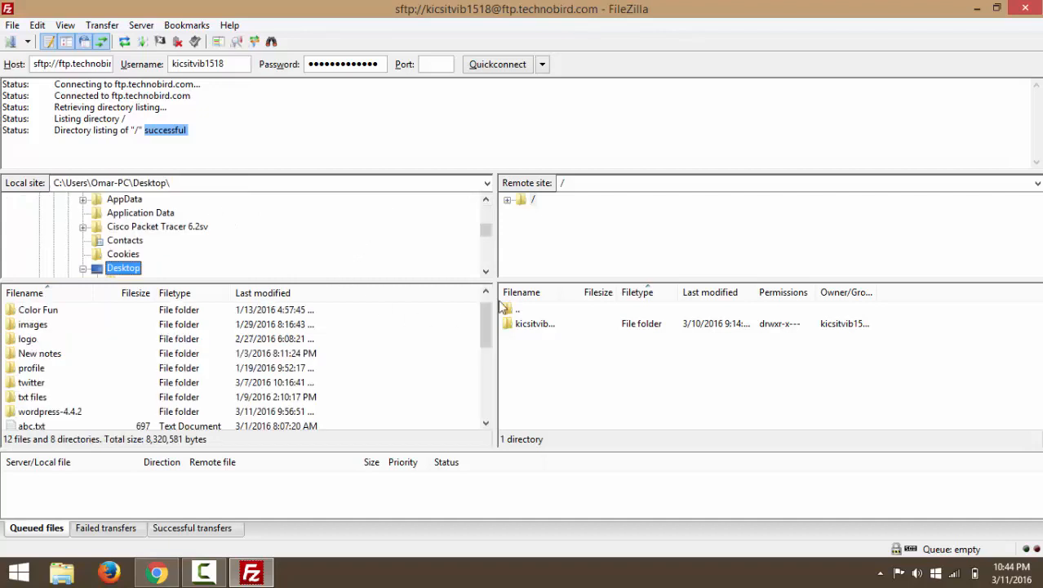
left_click_drag(490, 334, 487, 361)
double_click(79, 340)
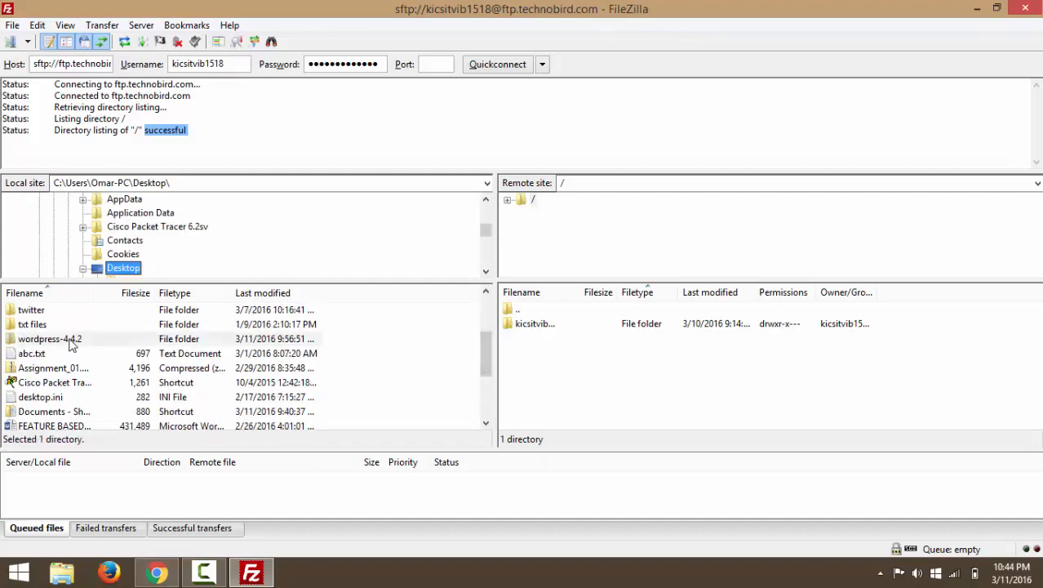
left_click(51, 325)
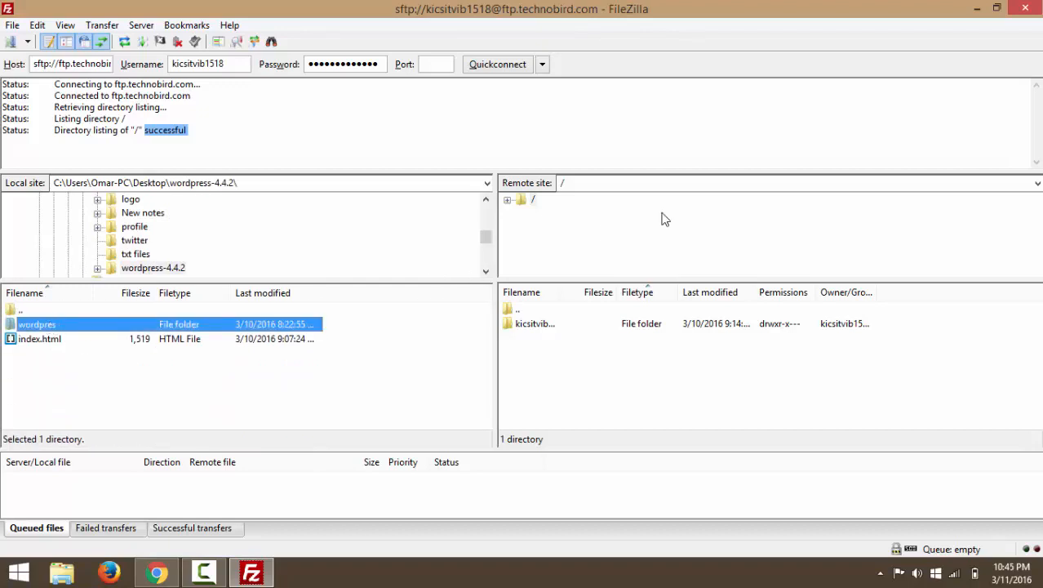
Expand the remote root '/' and open the hosted site's account folder.
left_click(582, 187)
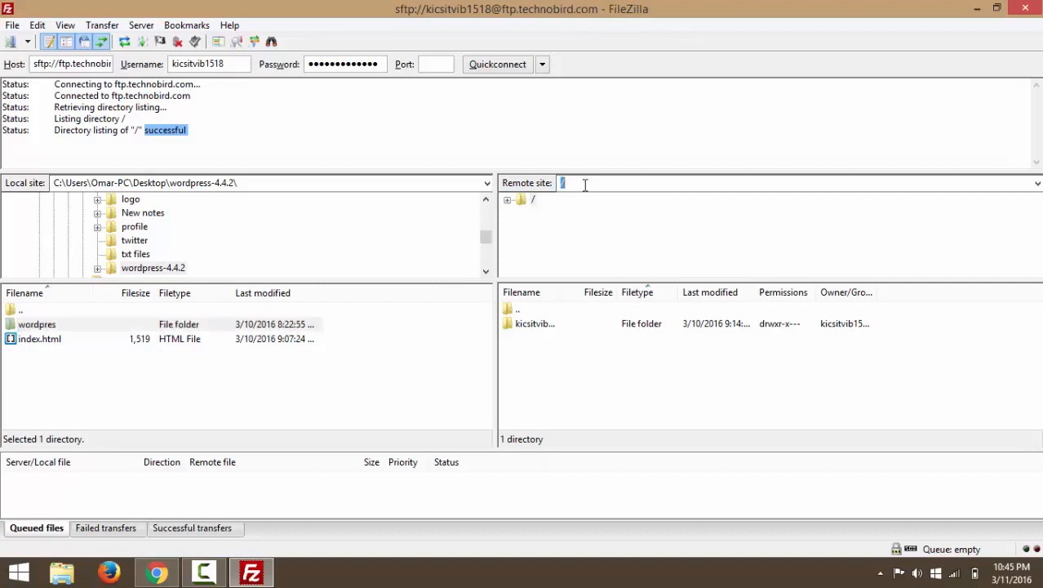
left_click(508, 200)
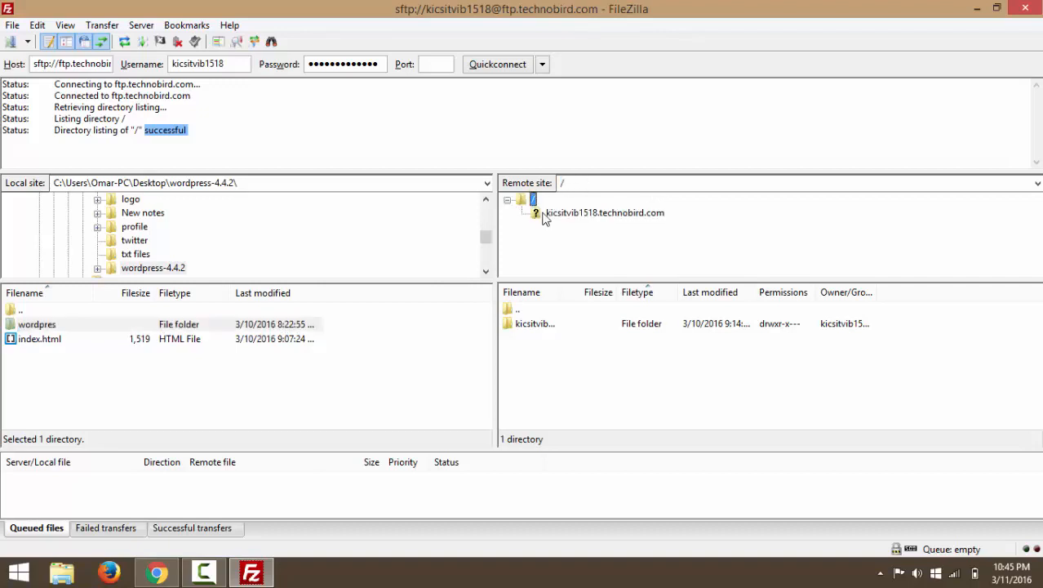
left_click(545, 216)
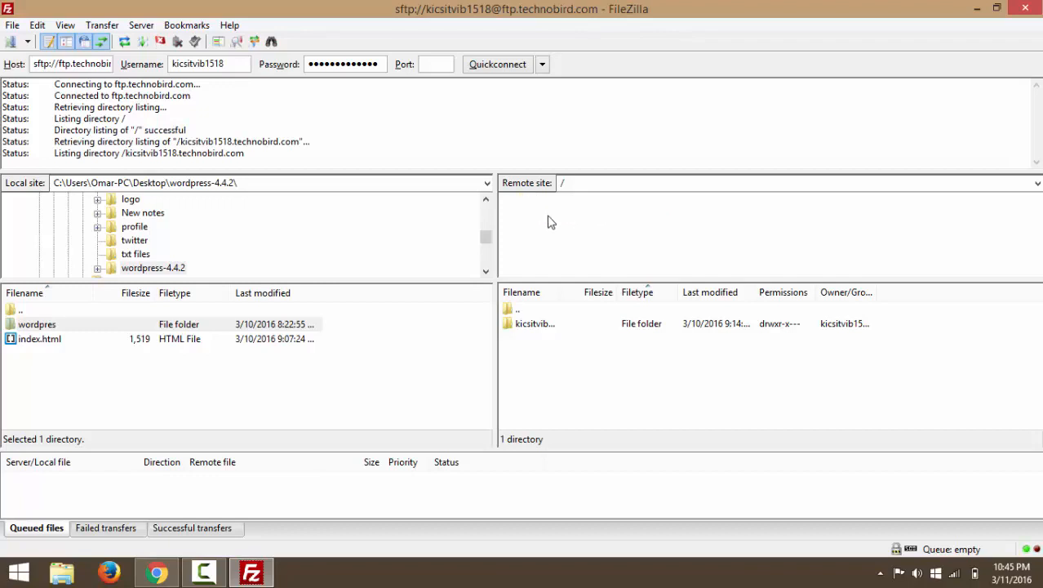
Navigate the remote tree to web/content and keep the local wordpres folder selected.
left_click(72, 327)
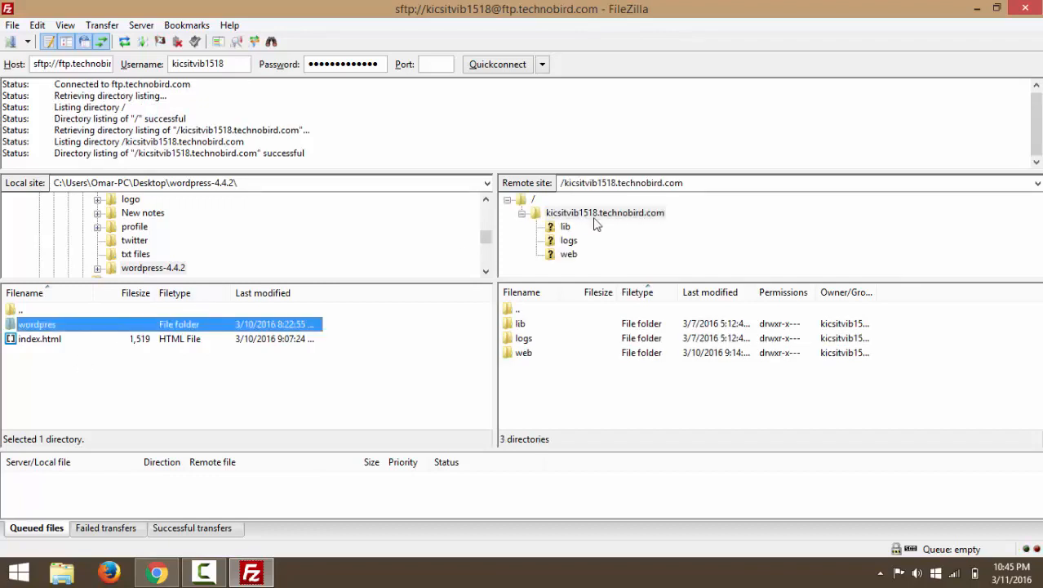
left_click(553, 257)
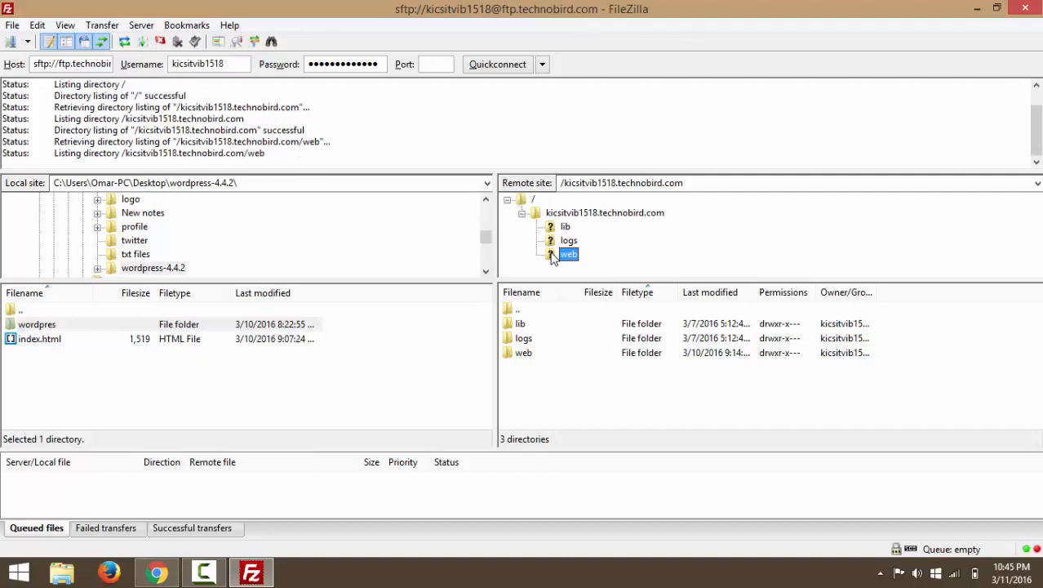
left_click(561, 271)
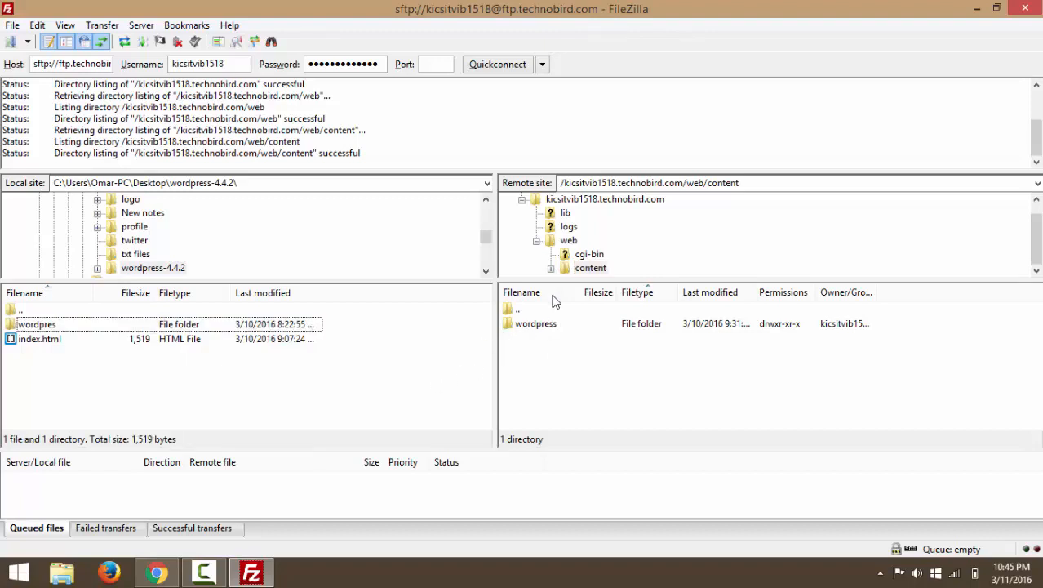
left_click(569, 271)
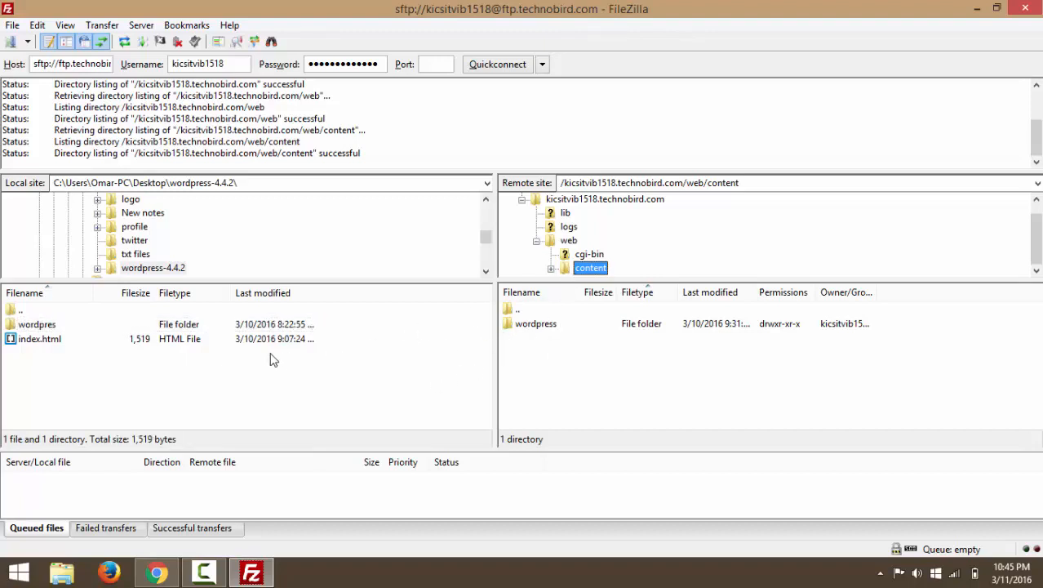
left_click(45, 326)
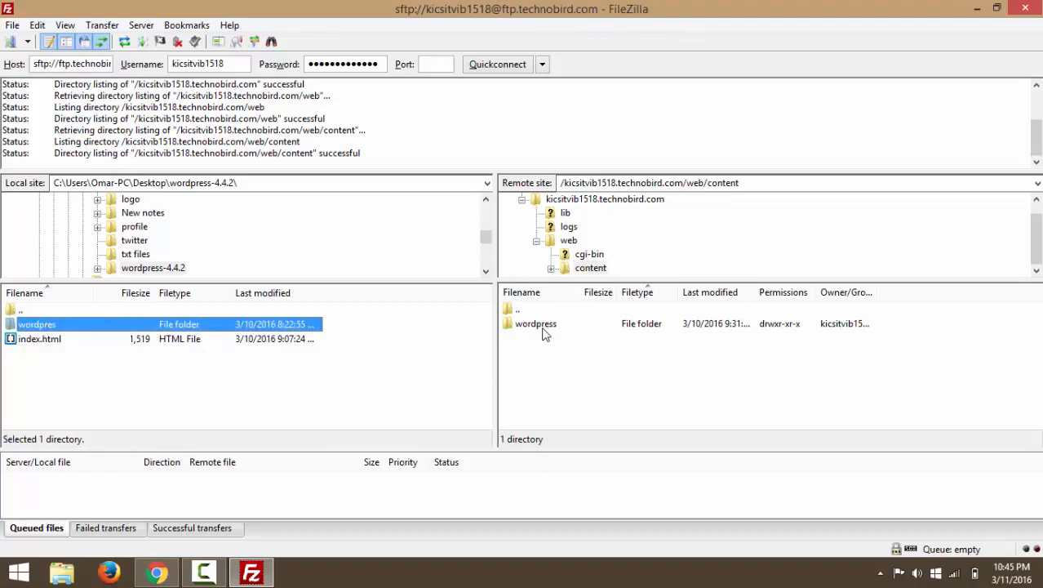
Upload the local wordpres folder to web/content and check the new remote wordpres folder.
right_click(51, 328)
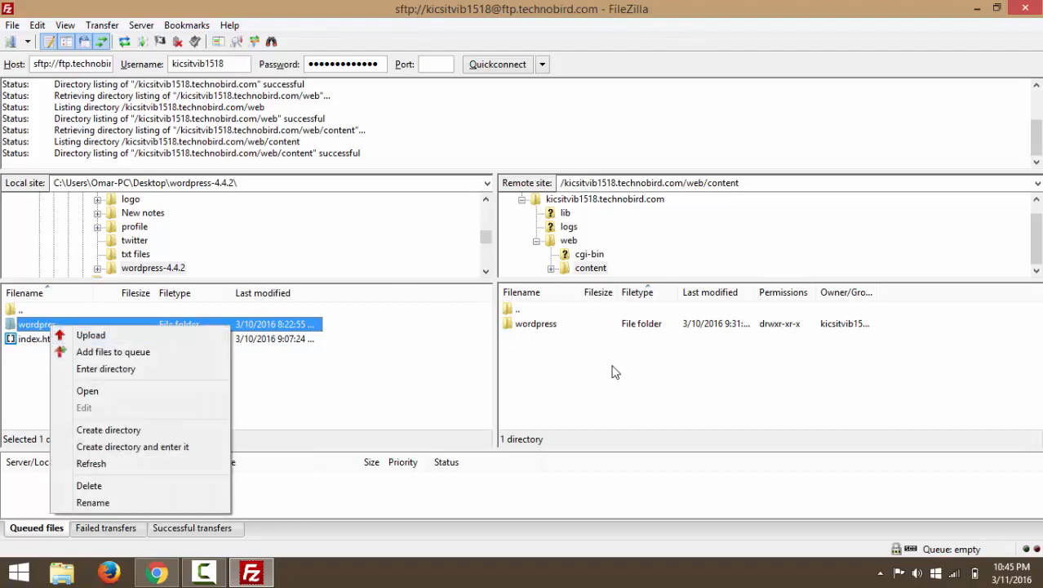
left_click(90, 335)
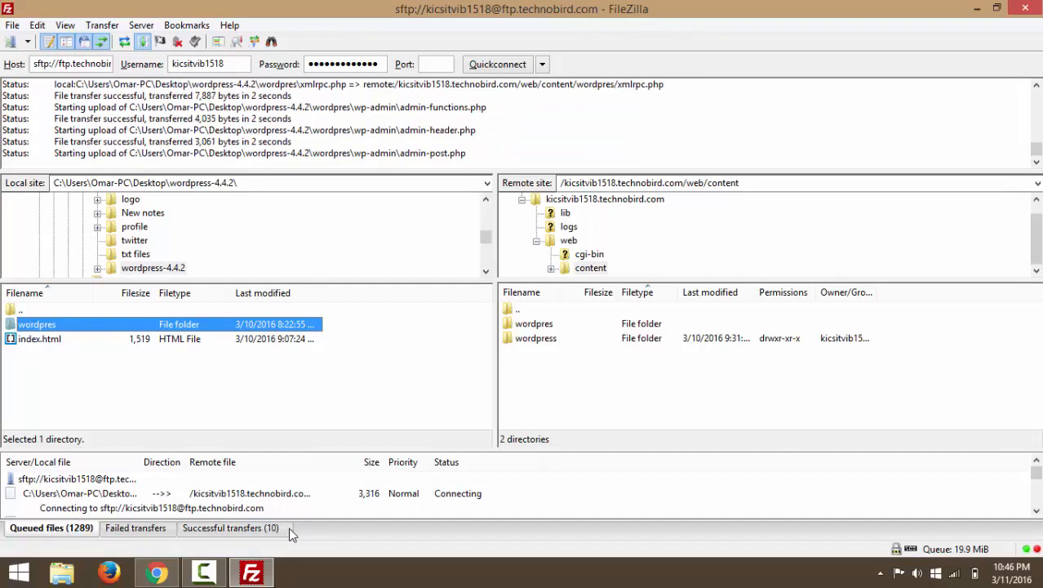
left_click(534, 325)
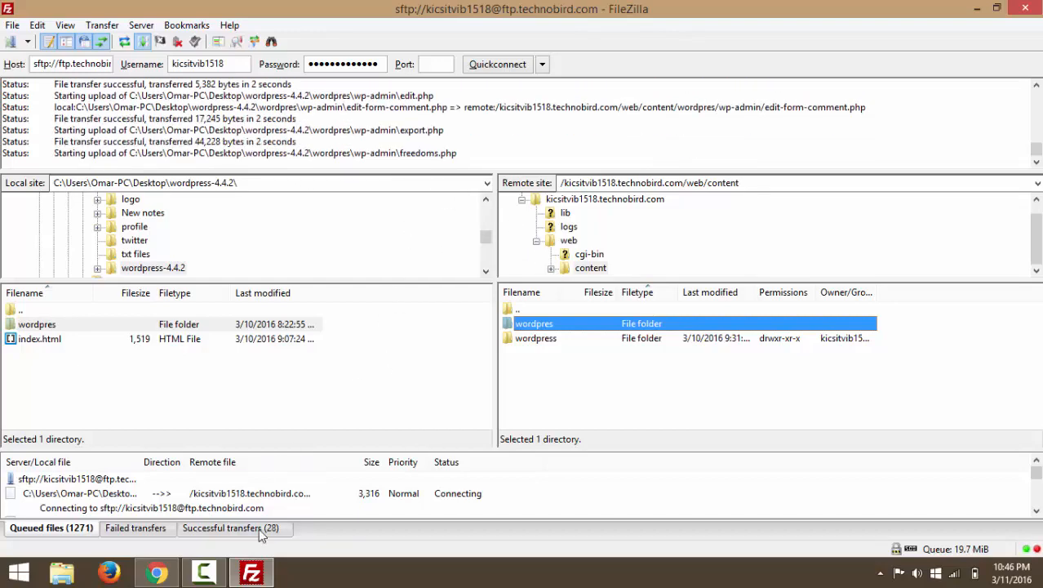
mouse_move(227, 576)
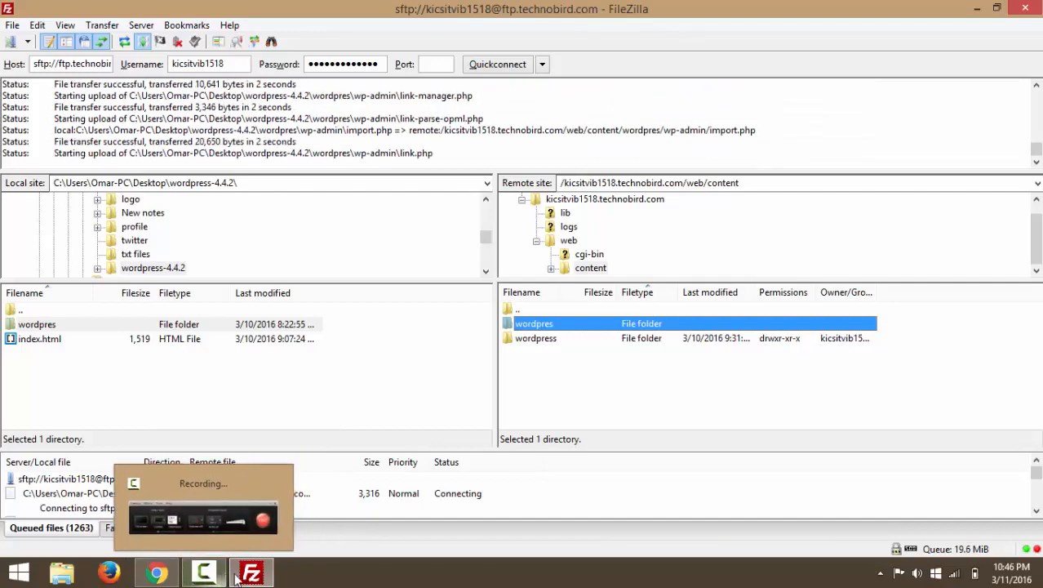
mouse_move(160, 577)
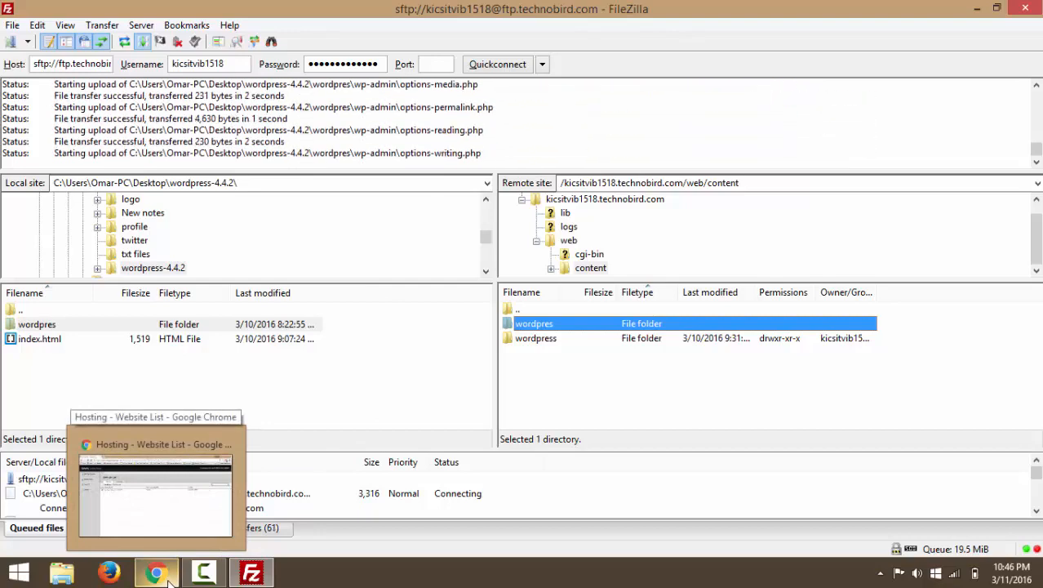
Return to the control panel and scroll through technobird.com's General Settings, FTP and Site Usage sections.
left_click(157, 574)
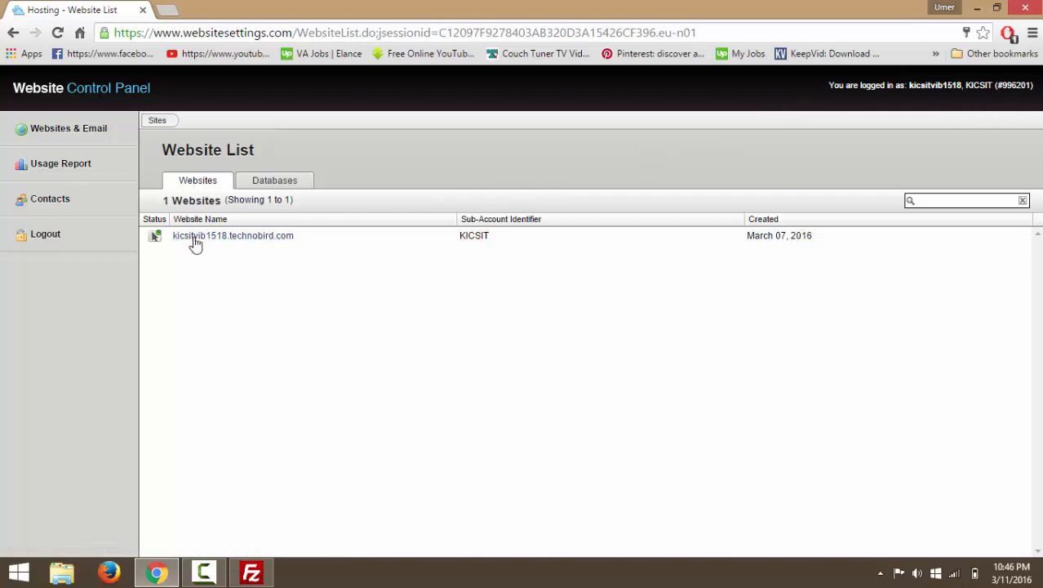
left_click(259, 241)
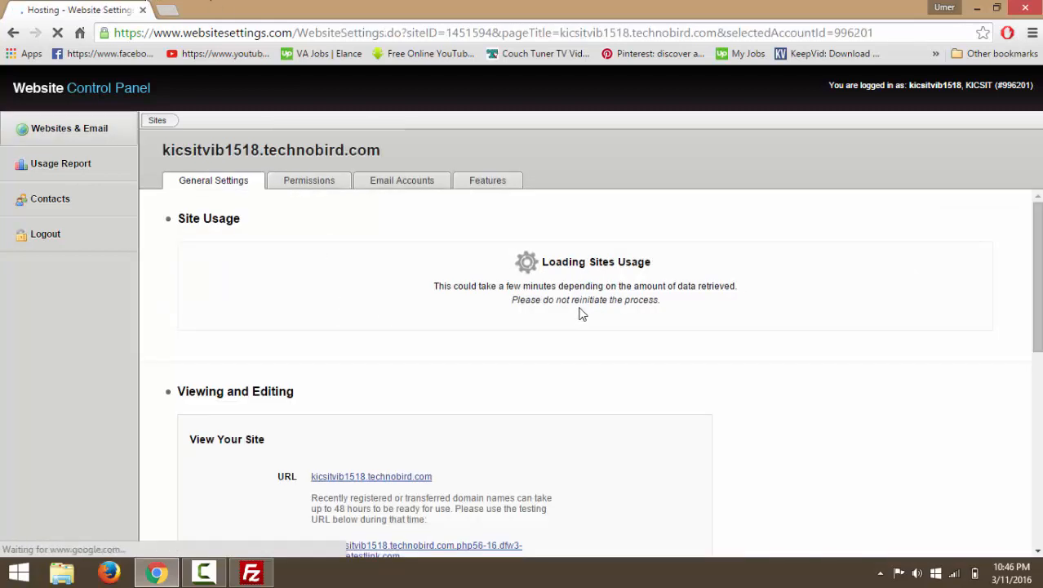
scroll(581, 314, "down", 2)
scroll(582, 314, "up", 3)
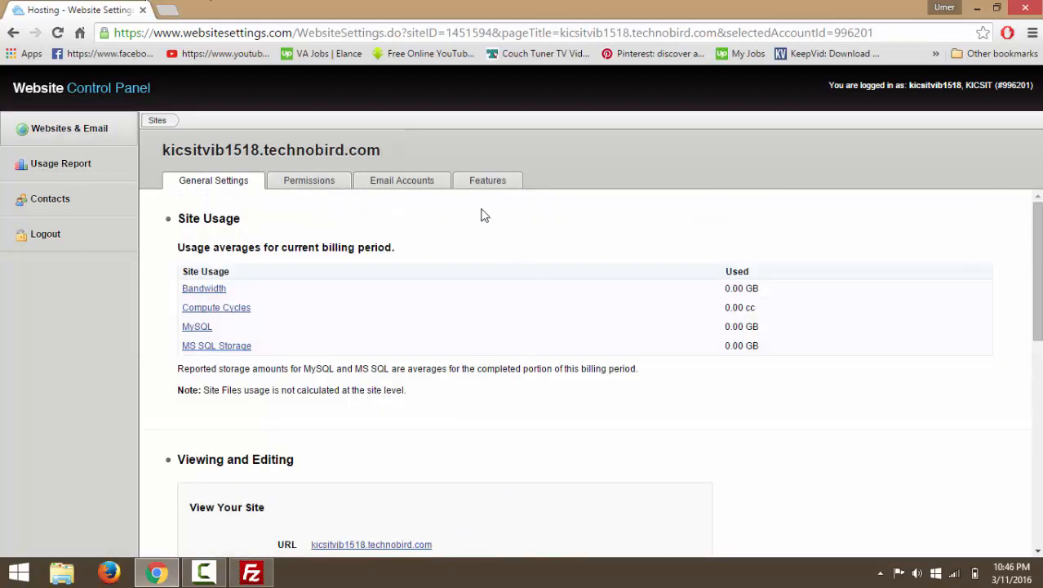
scroll(516, 252, "down", 10)
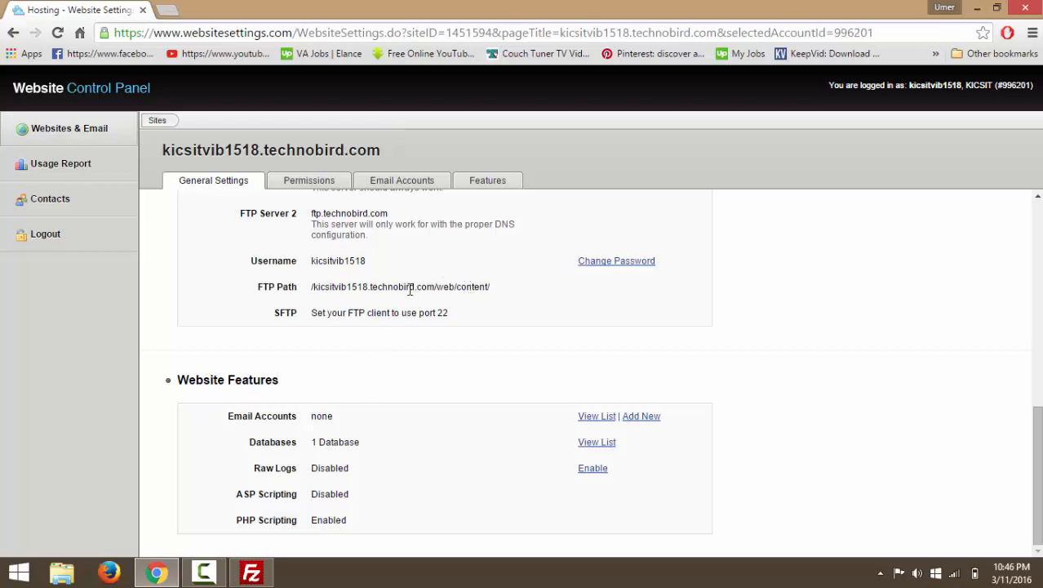
scroll(416, 314, "up", 3)
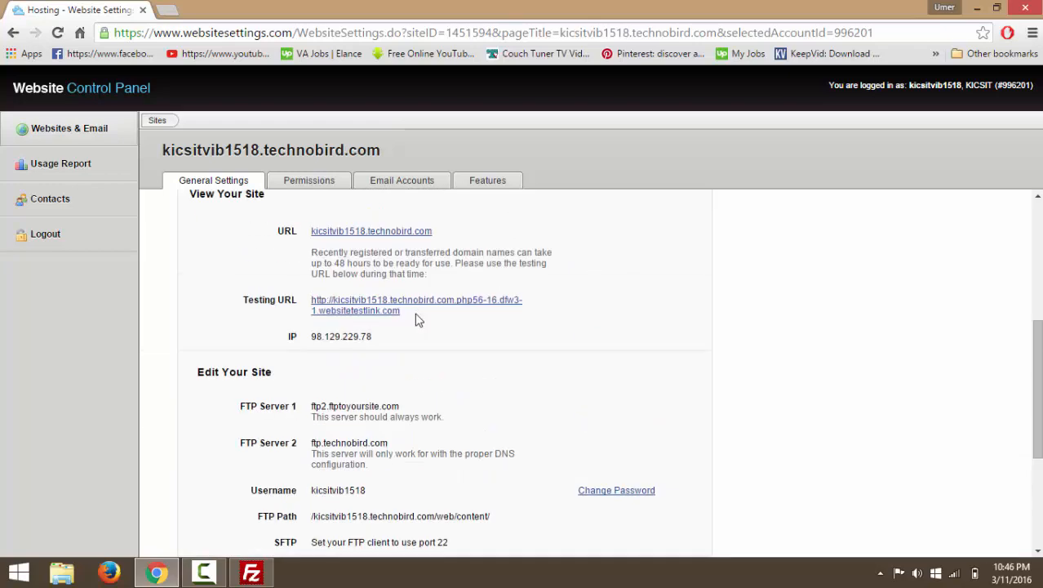
scroll(416, 320, "down", 3)
scroll(445, 318, "up", 5)
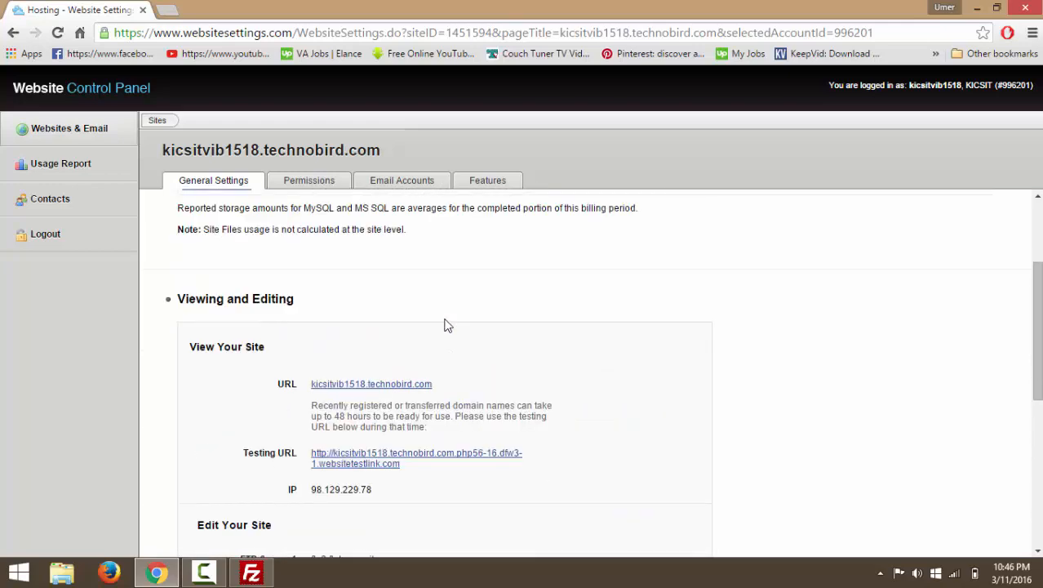
scroll(445, 325, "down", 2)
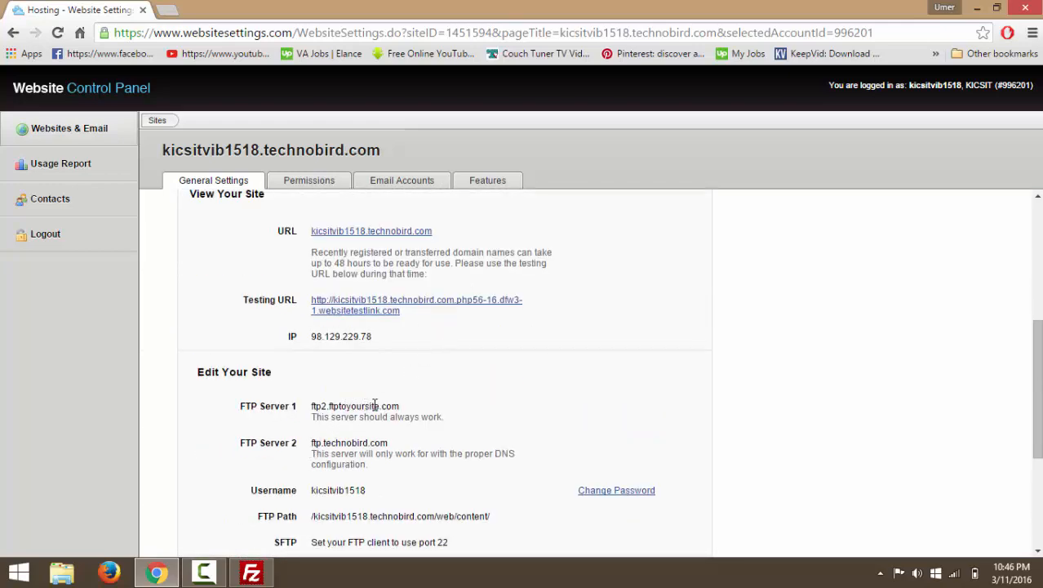
scroll(443, 406, "down", 2)
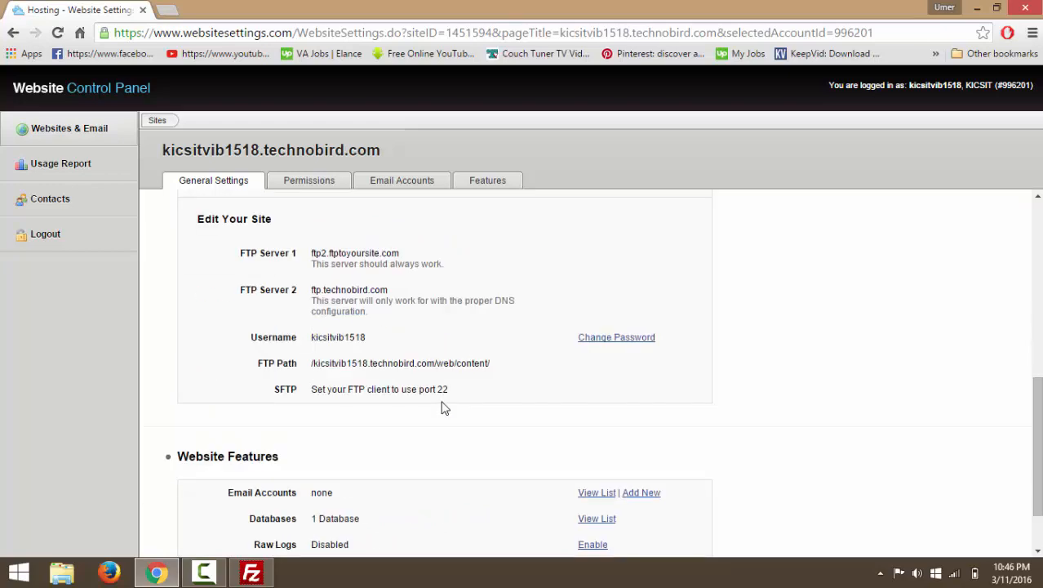
scroll(449, 400, "up", 6)
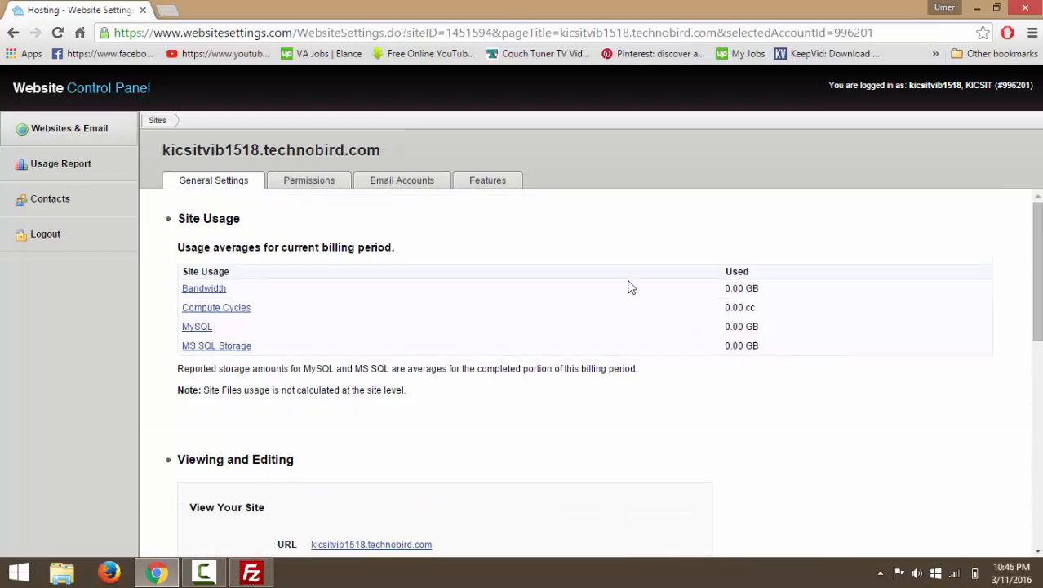
Delete the _test database from the site's Features database list.
left_click(498, 190)
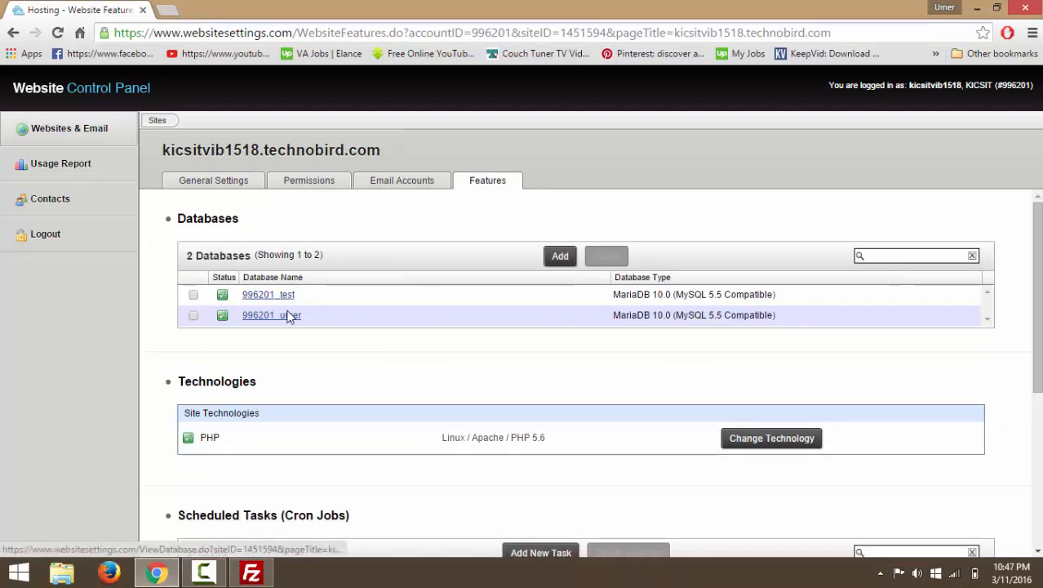
left_click(193, 296)
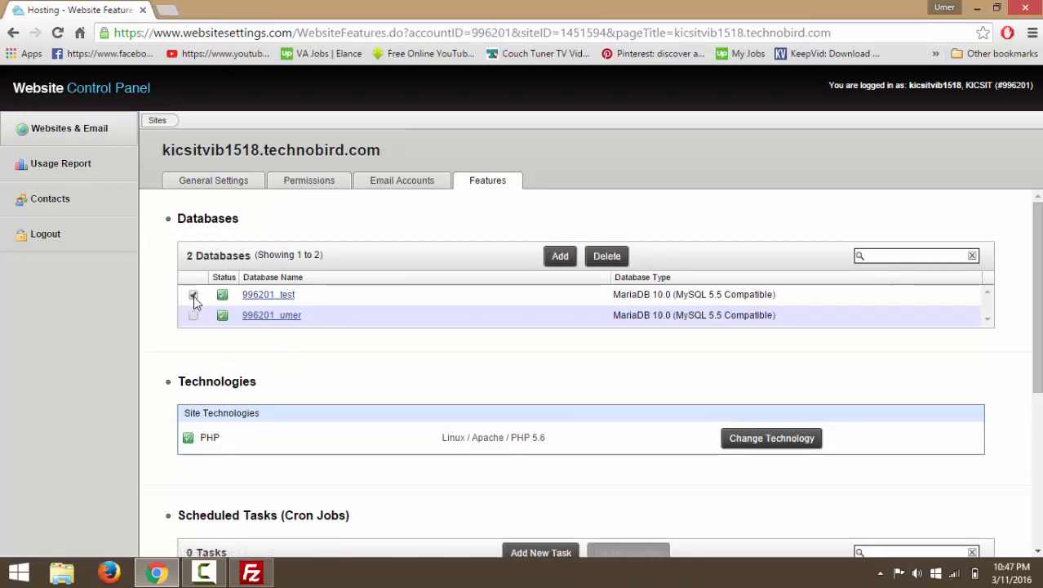
left_click(607, 257)
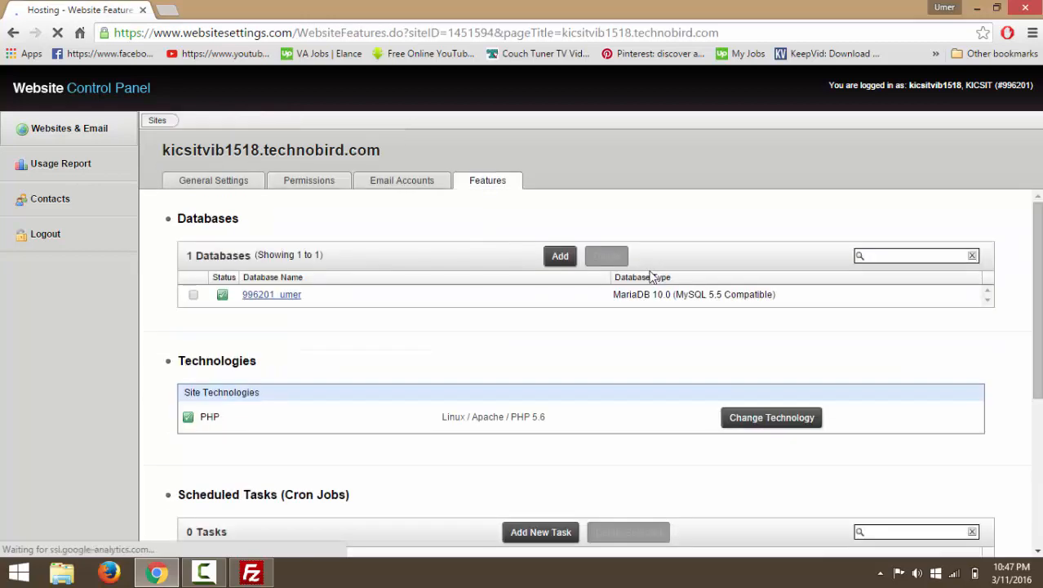
left_click(573, 261)
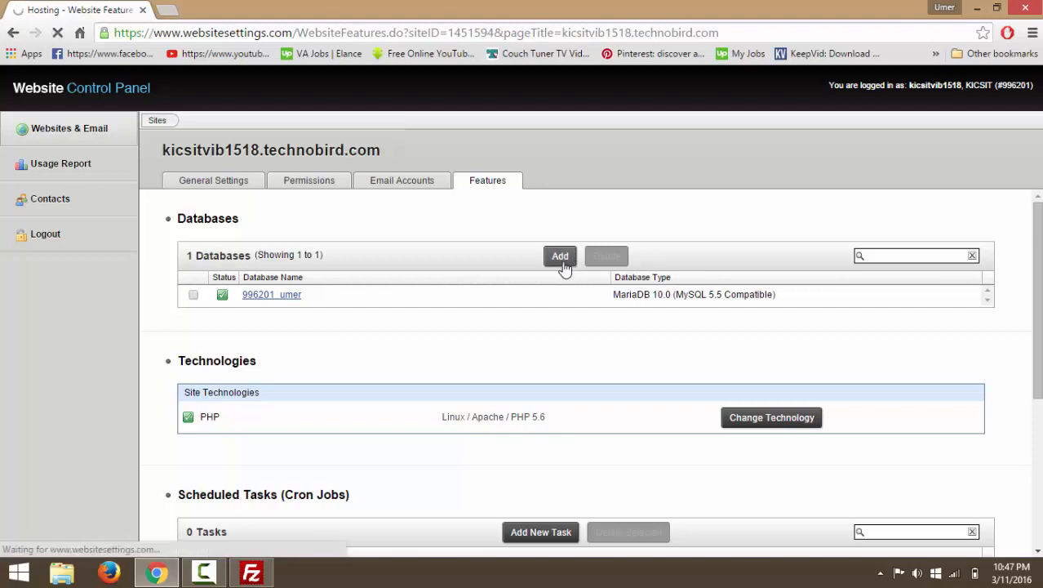
Name the new database test and keep MariaDB 10.0 as its type.
left_click(293, 292)
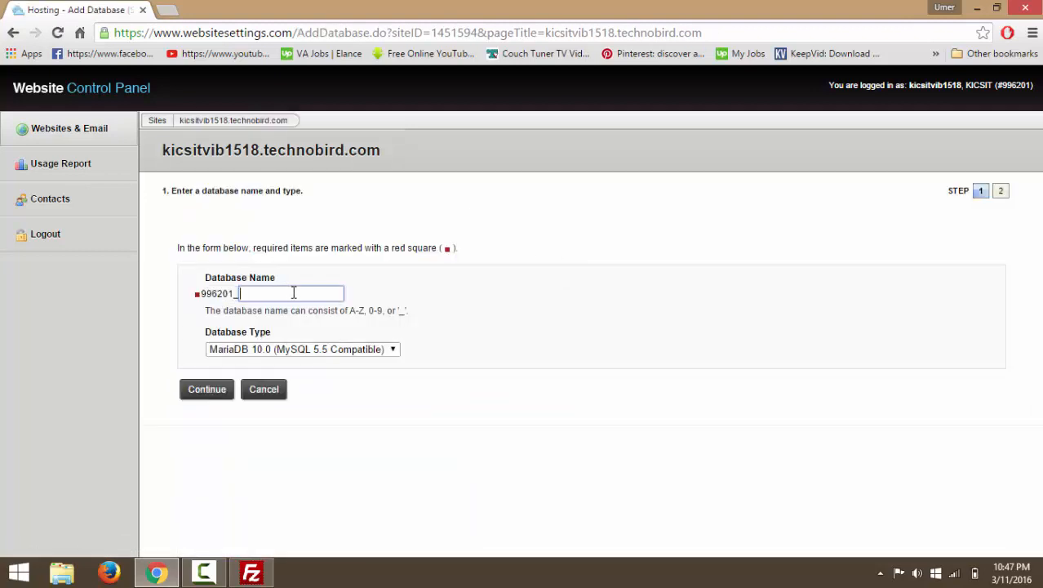
type("test")
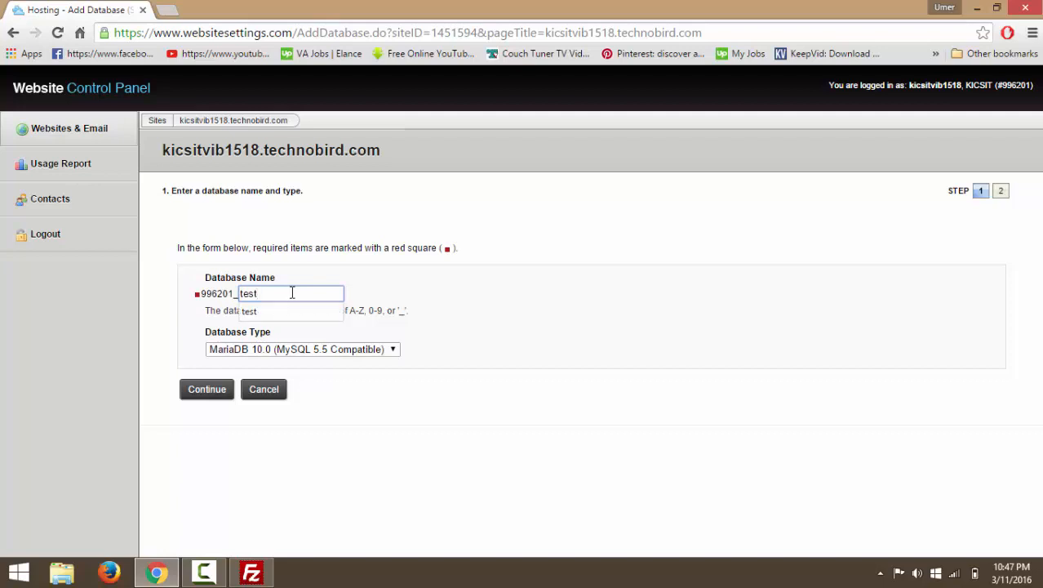
key("Tab")
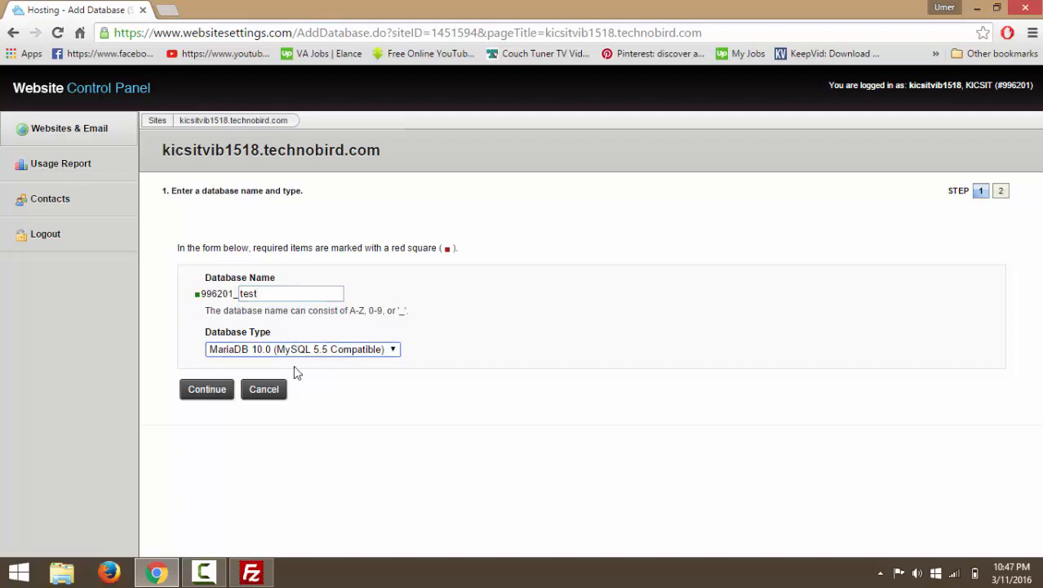
left_click(397, 349)
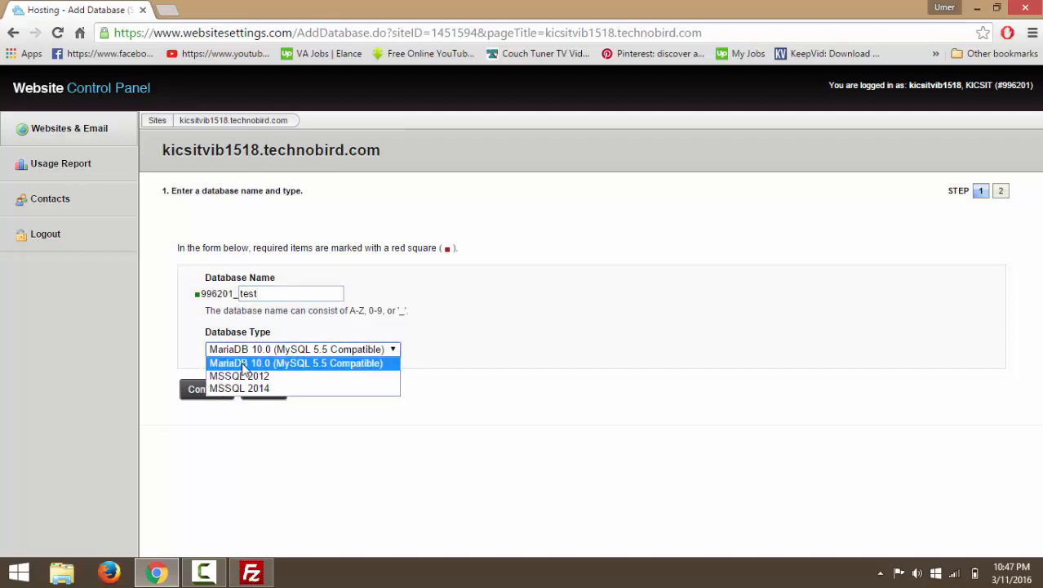
left_click(333, 369)
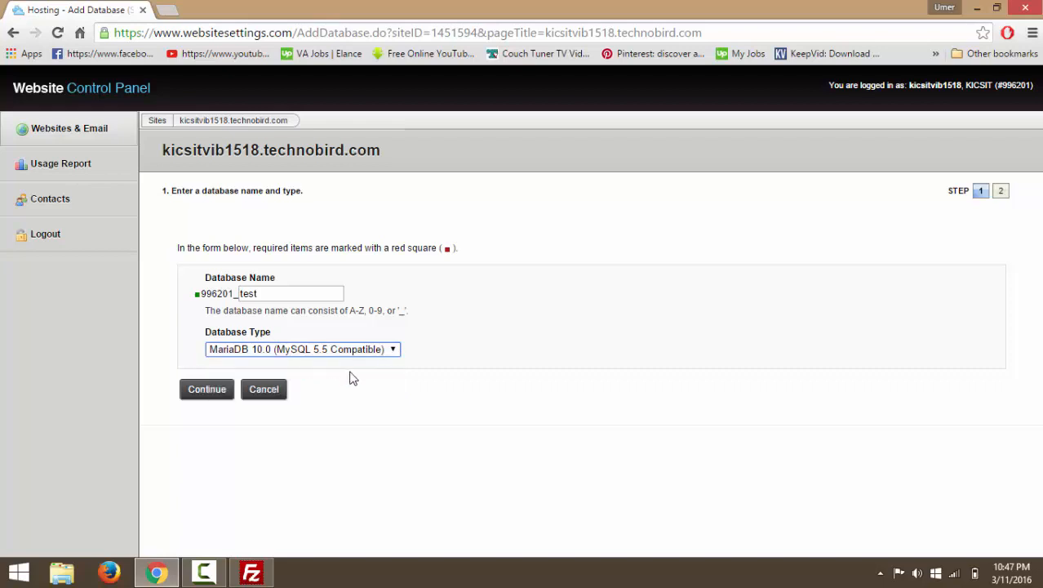
left_click(211, 396)
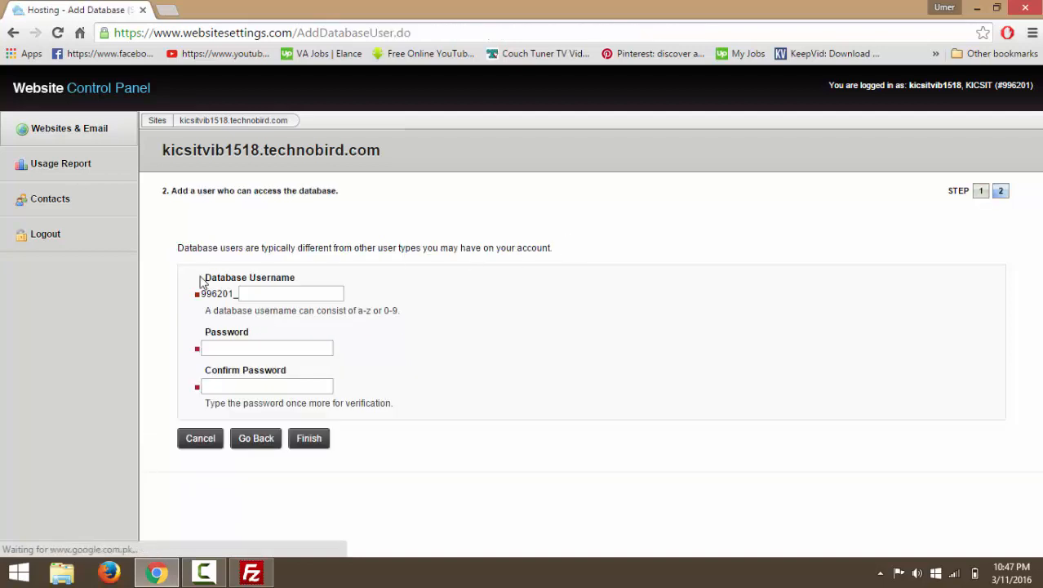
Enter the _test database username and its password twice, then finish the wizard.
left_click(287, 292)
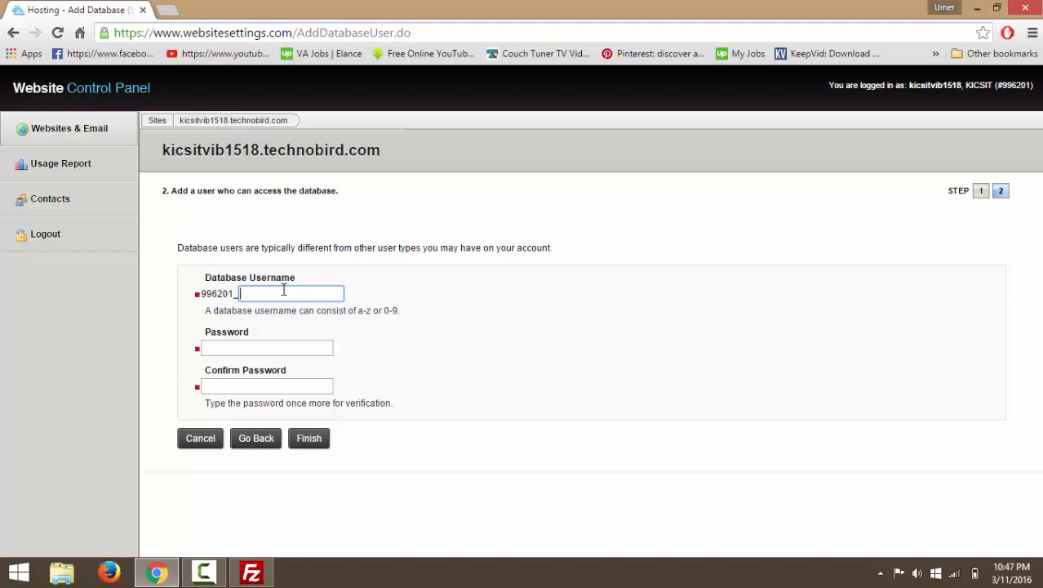
key("Tab")
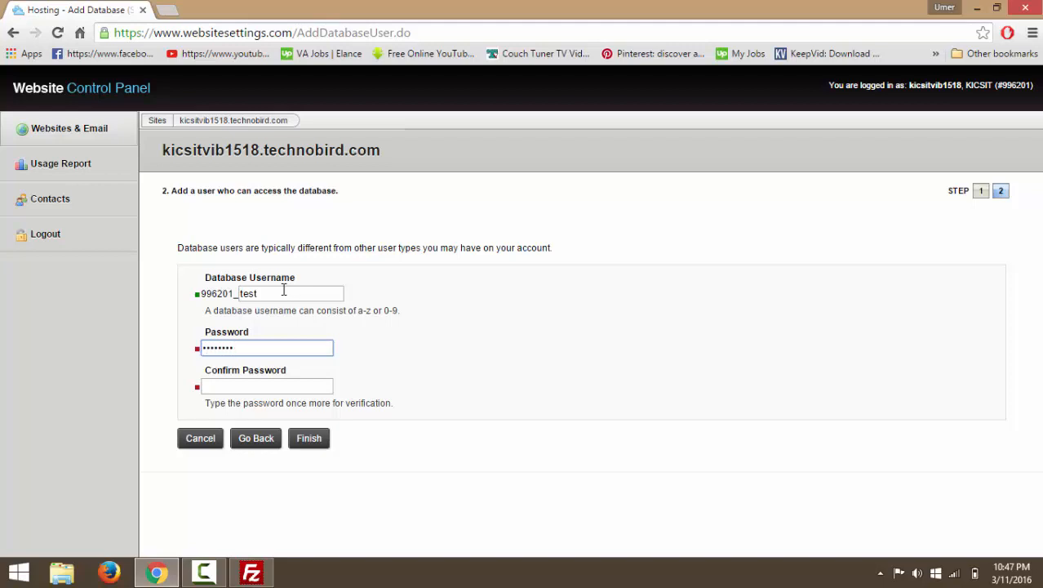
key("Tab")
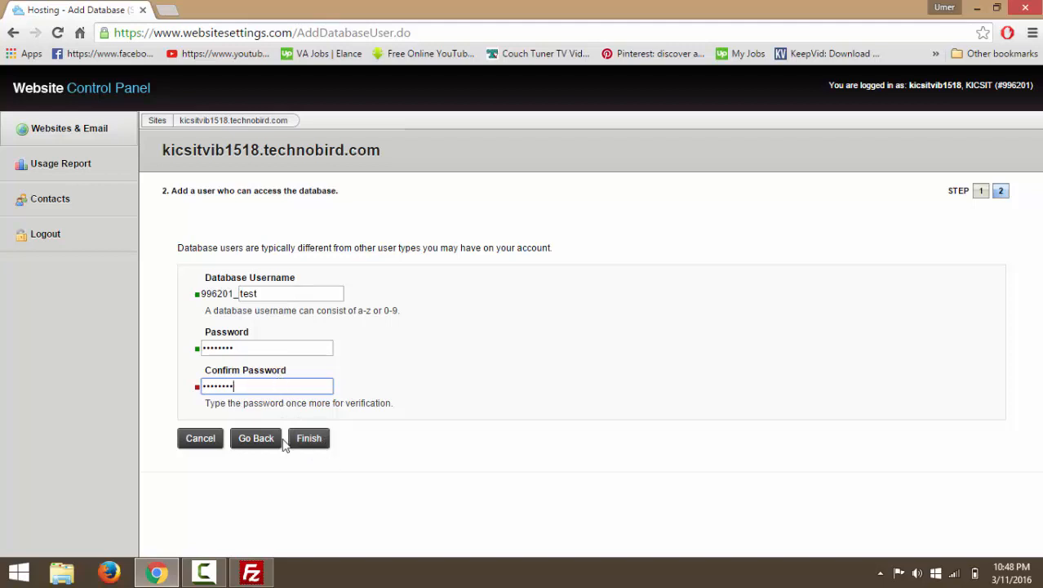
left_click(276, 294)
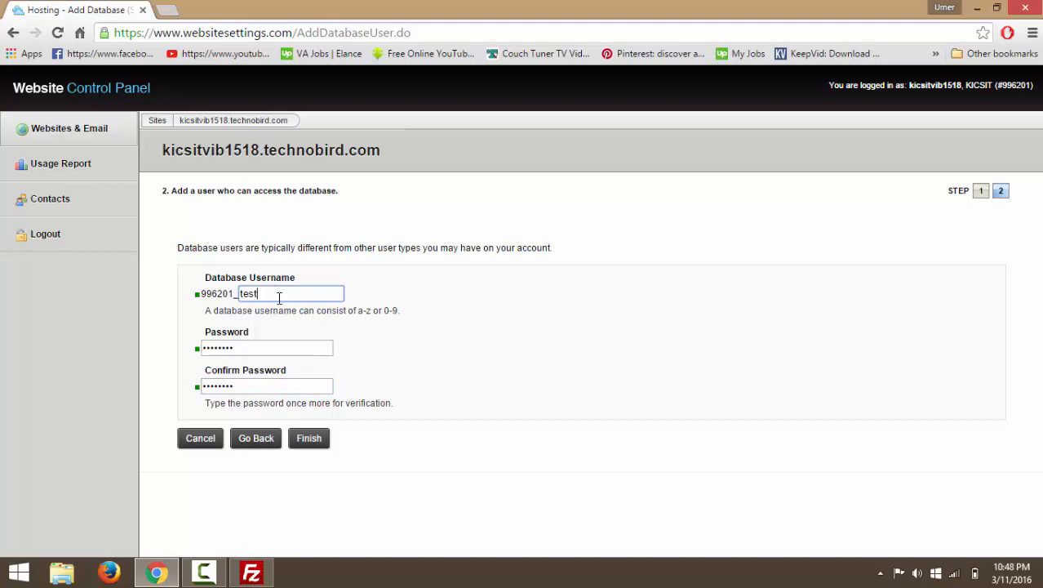
left_click(310, 441)
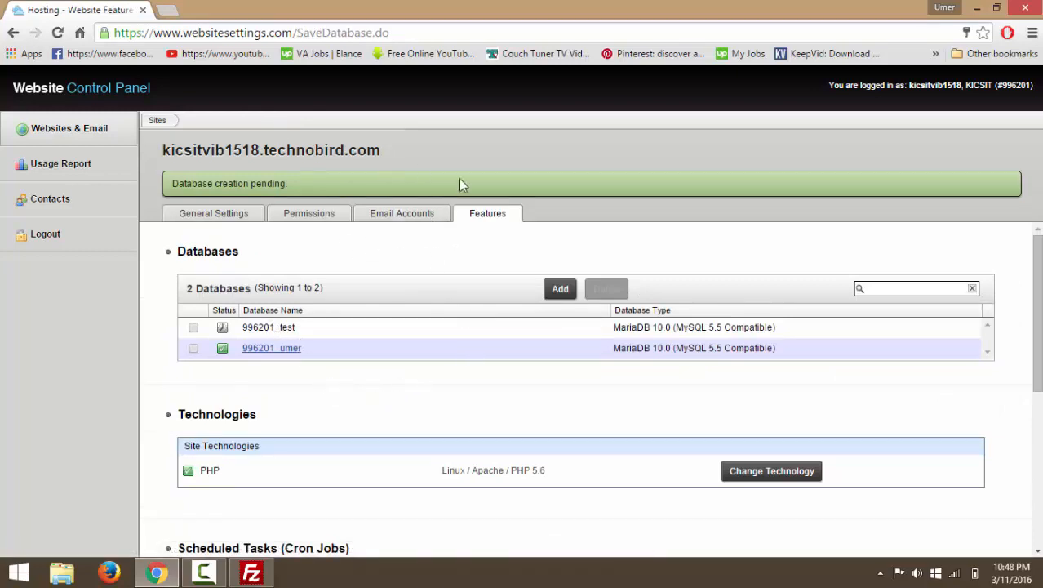
Switch to FileZilla to check on the WordPress file upload.
left_click(251, 572)
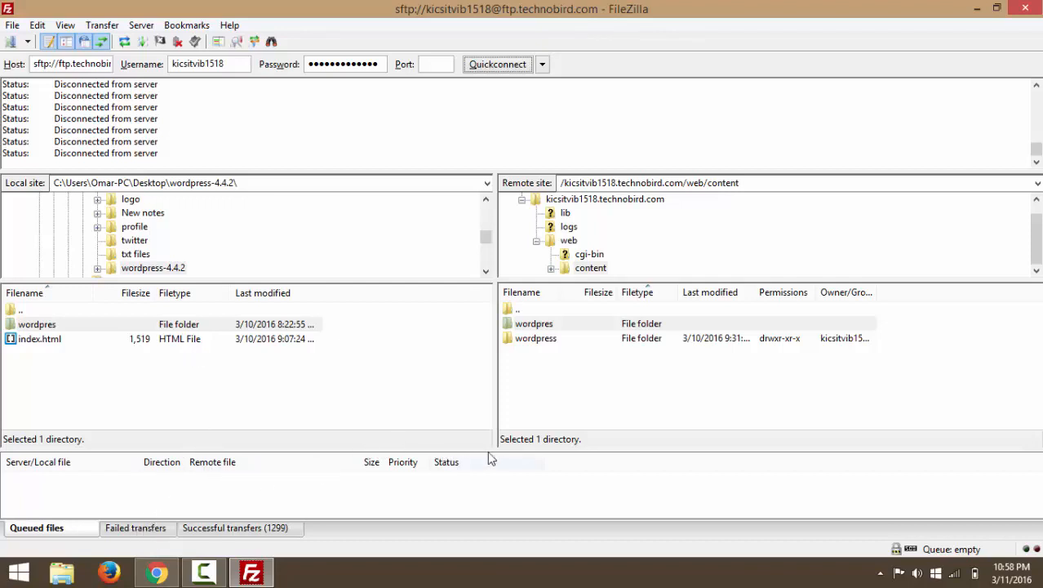
Inspect the wordpres and wordpress folders in the server's content directory, then return to Chrome.
left_click_drag(496, 451, 498, 446)
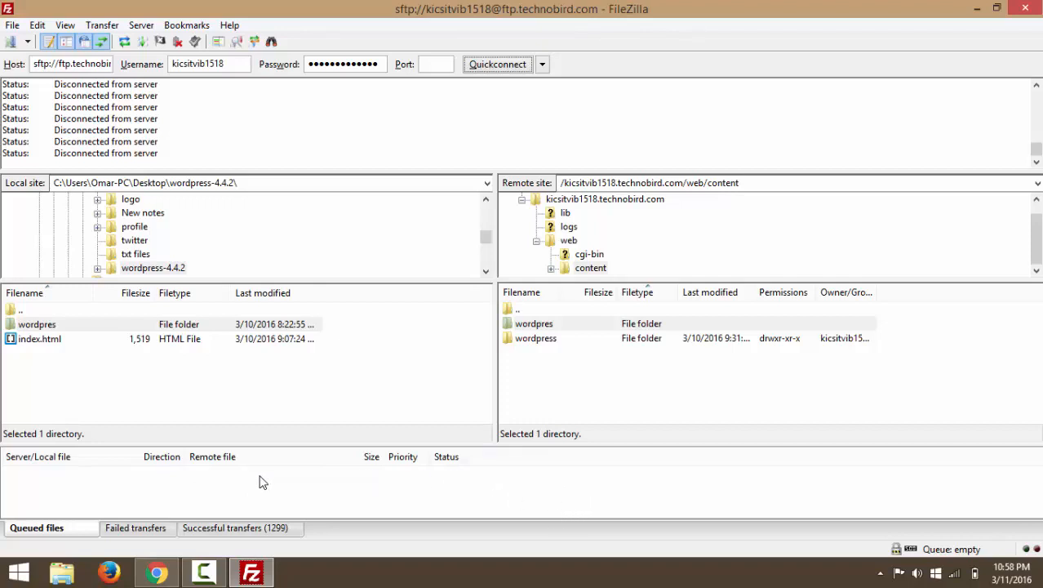
left_click(657, 470)
left_click(552, 271)
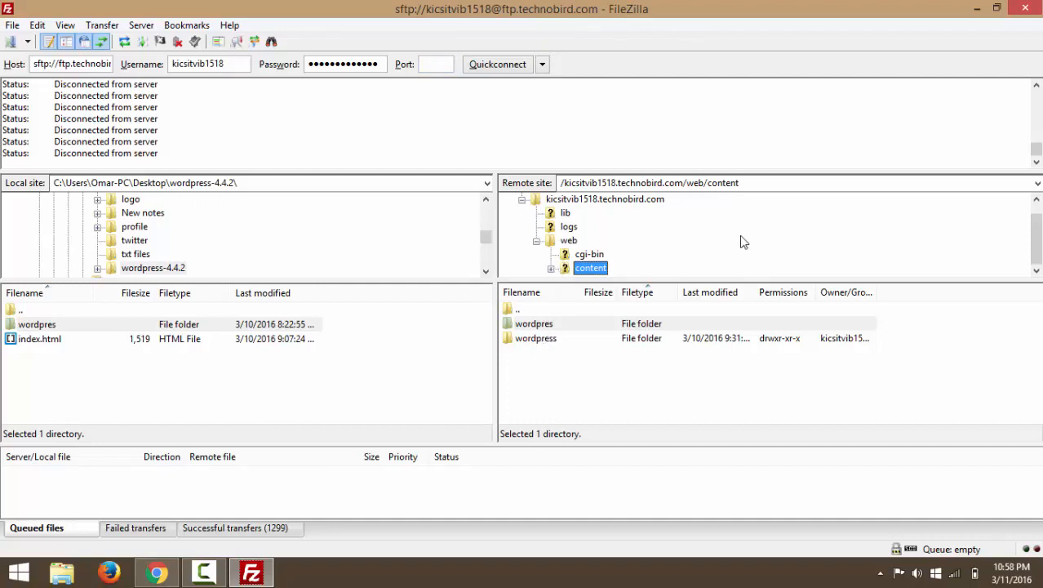
left_click(531, 326)
left_click(570, 408)
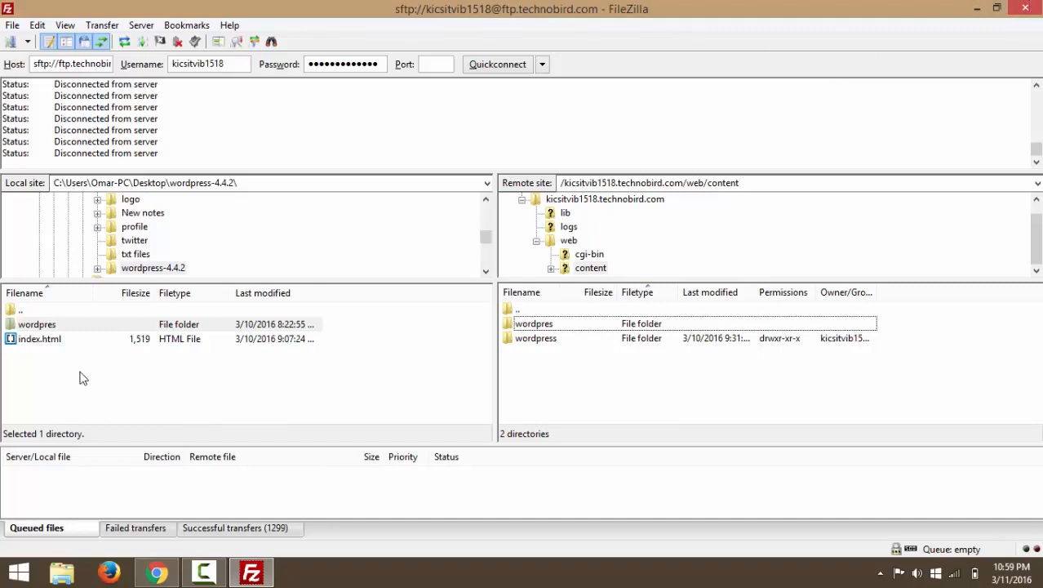
left_click(52, 338)
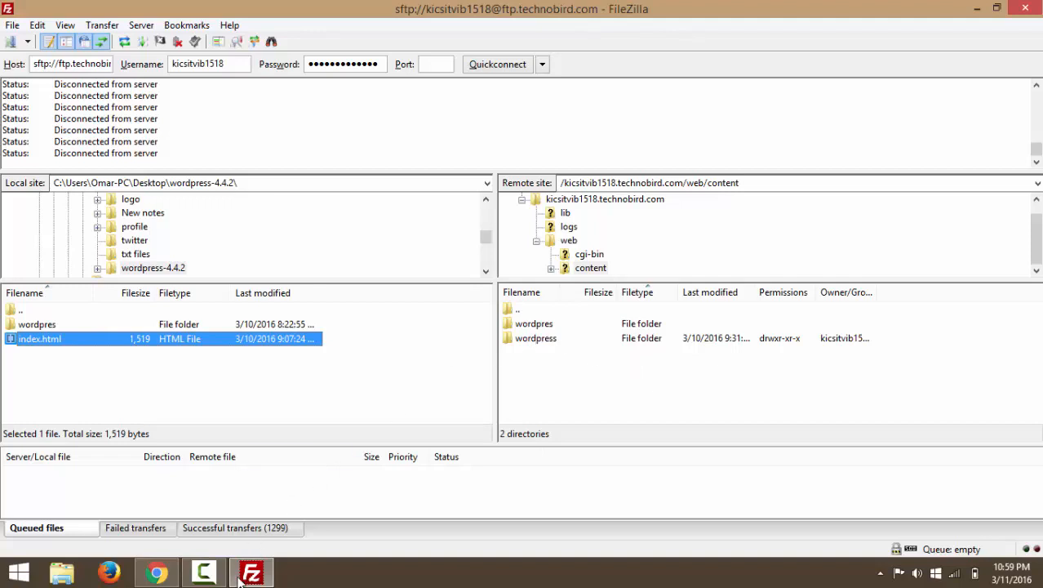
left_click(171, 574)
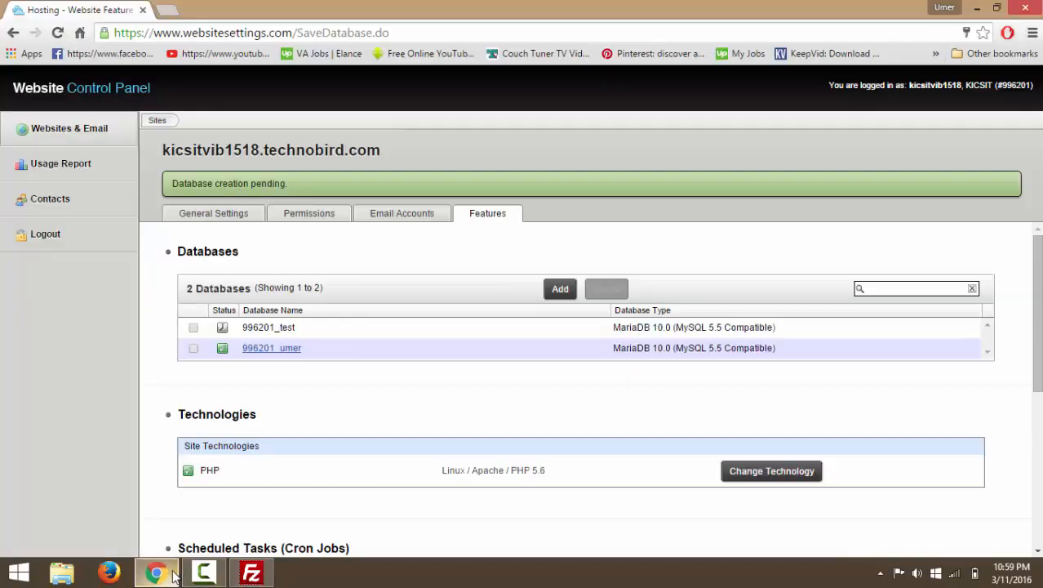
Load kicsitvib1518.technobird.com/wordpres in a new tab to start the WordPress installer.
left_click(166, 10)
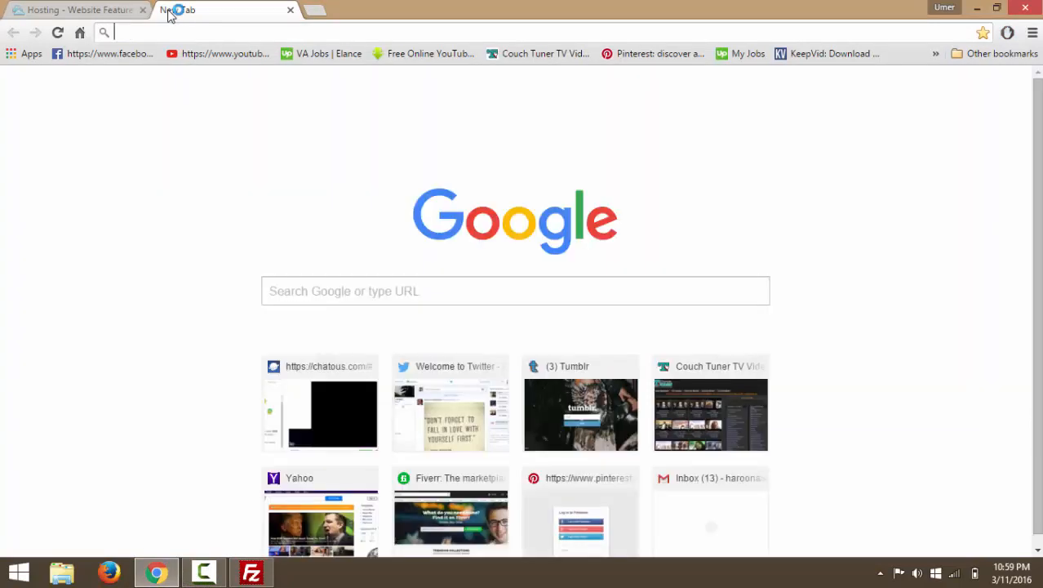
type("ki")
key("Right")
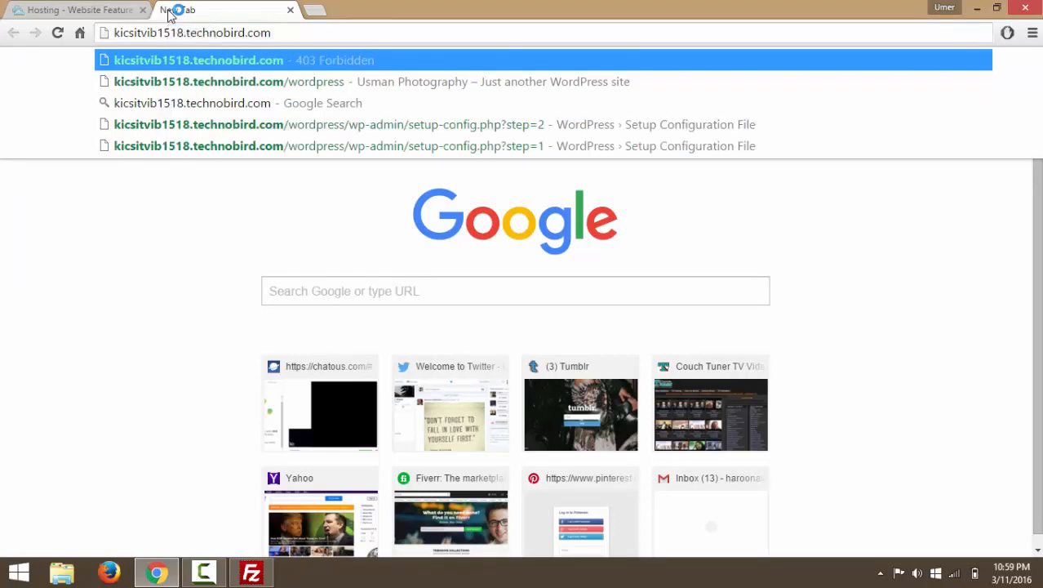
type("/w")
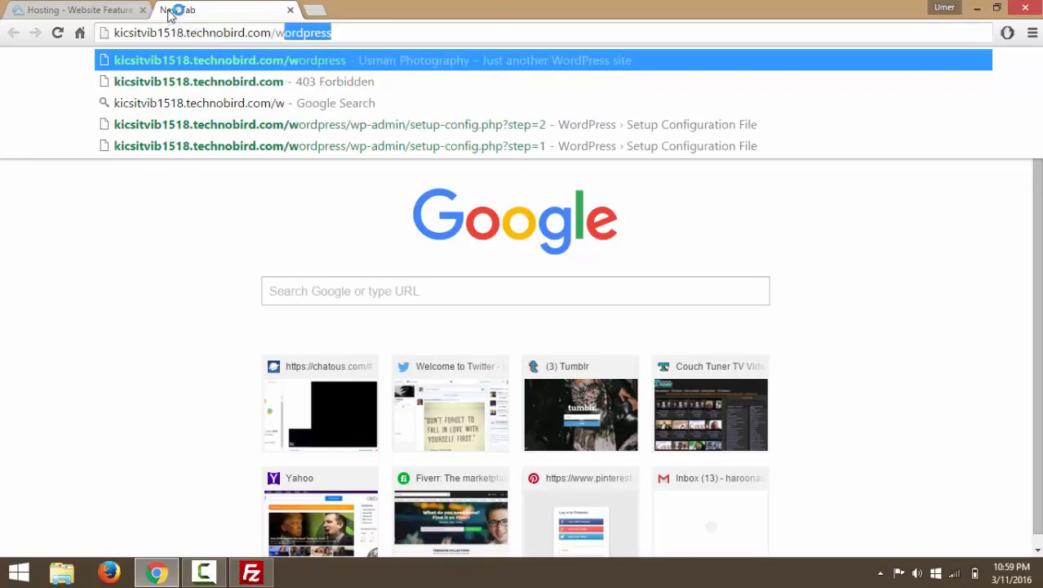
type("ordpress")
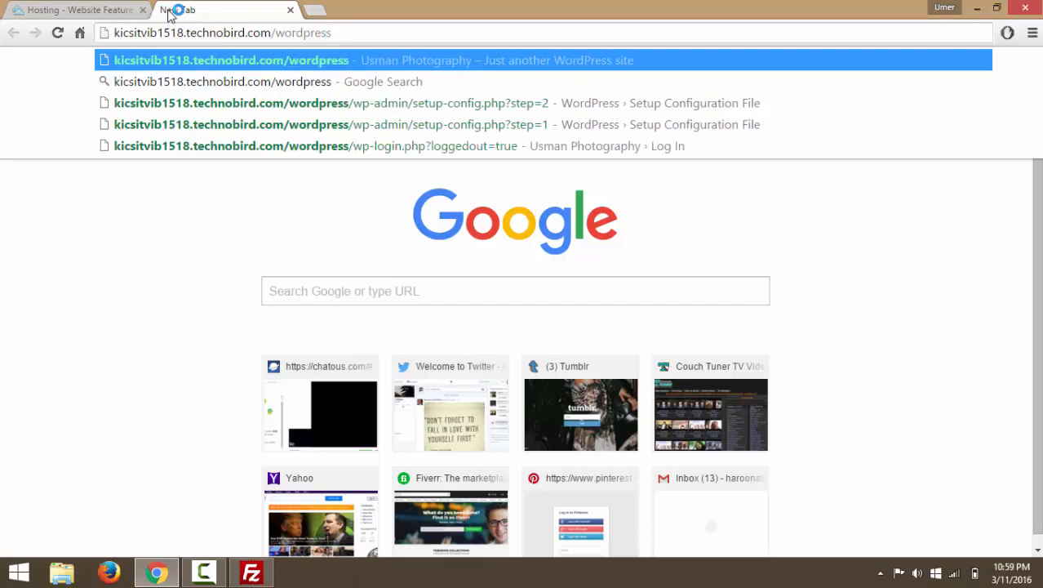
key("Delete")
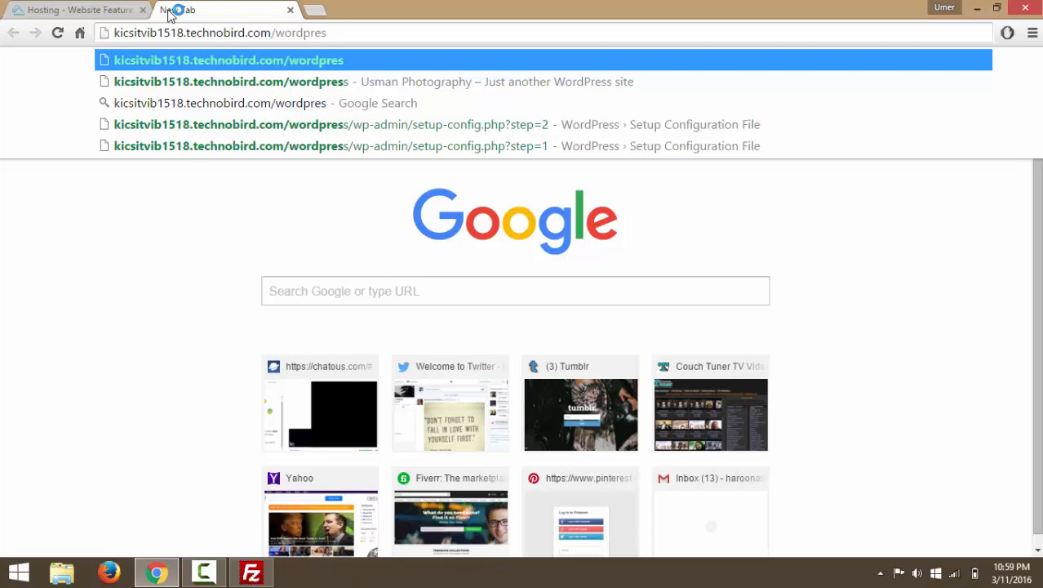
key("Return")
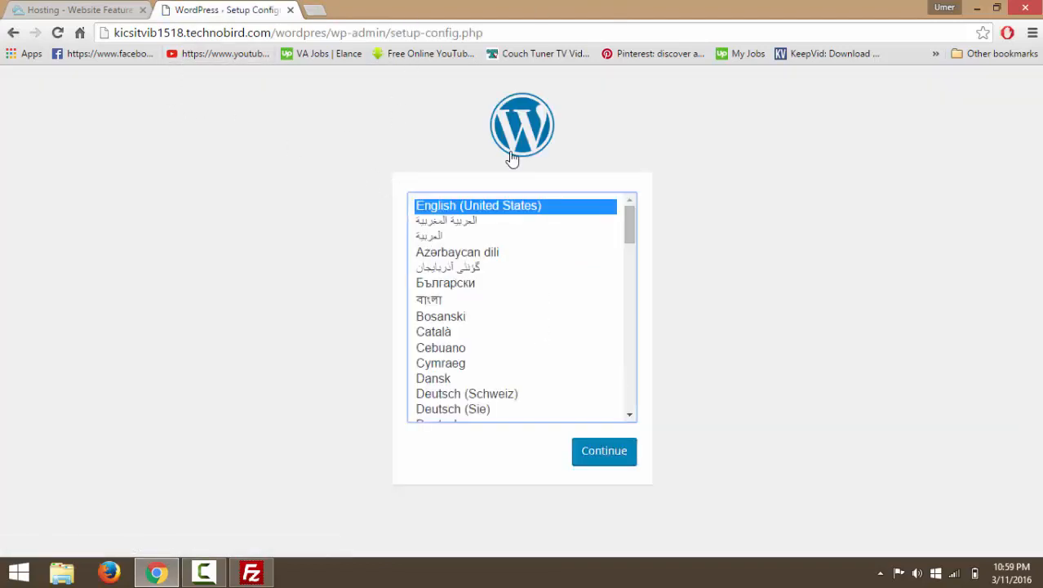
Continue in English (United States) past the welcome notes listing the required database details.
left_click(624, 466)
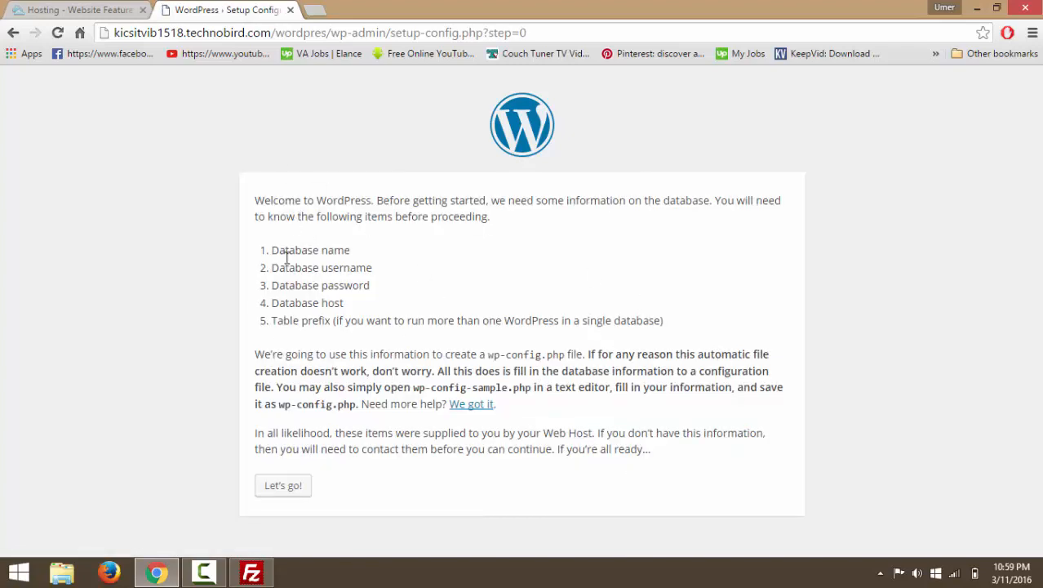
left_click_drag(279, 250, 351, 253)
left_click_drag(273, 267, 373, 268)
left_click_drag(272, 302, 307, 308)
left_click(292, 488)
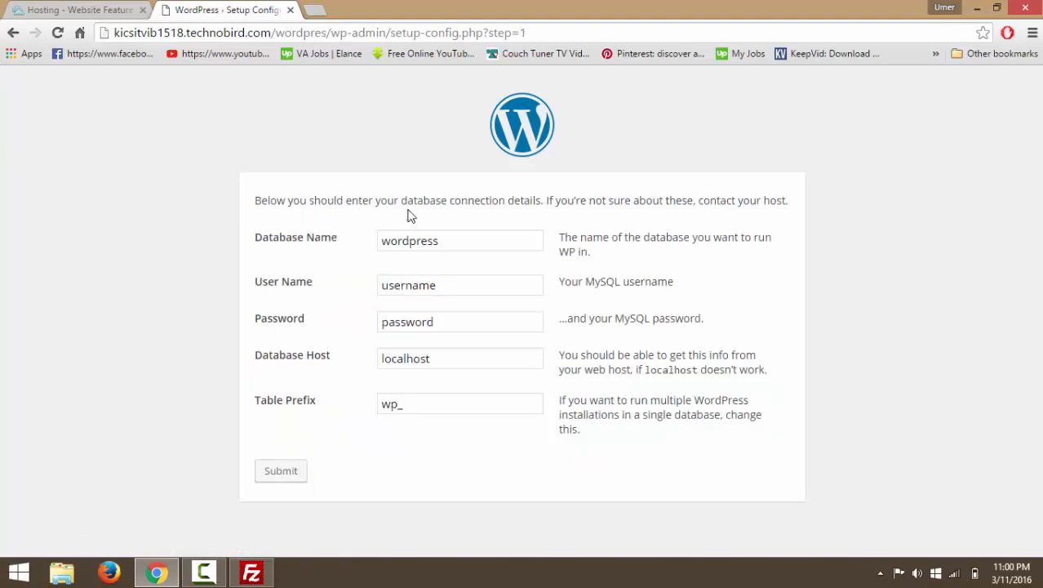
Copy 996201_test from the control panel's Databases list into WordPress's Database Name field.
left_click(115, 8)
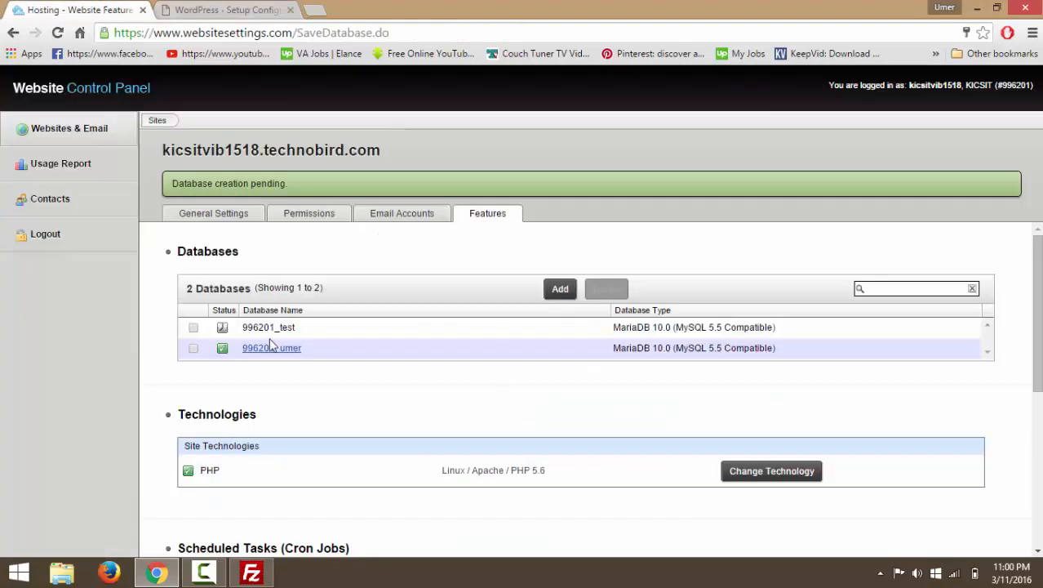
left_click_drag(309, 331, 243, 337)
key("ctrl+c")
left_click(220, 10)
left_click(464, 240)
double_click(465, 242)
key("ctrl+v")
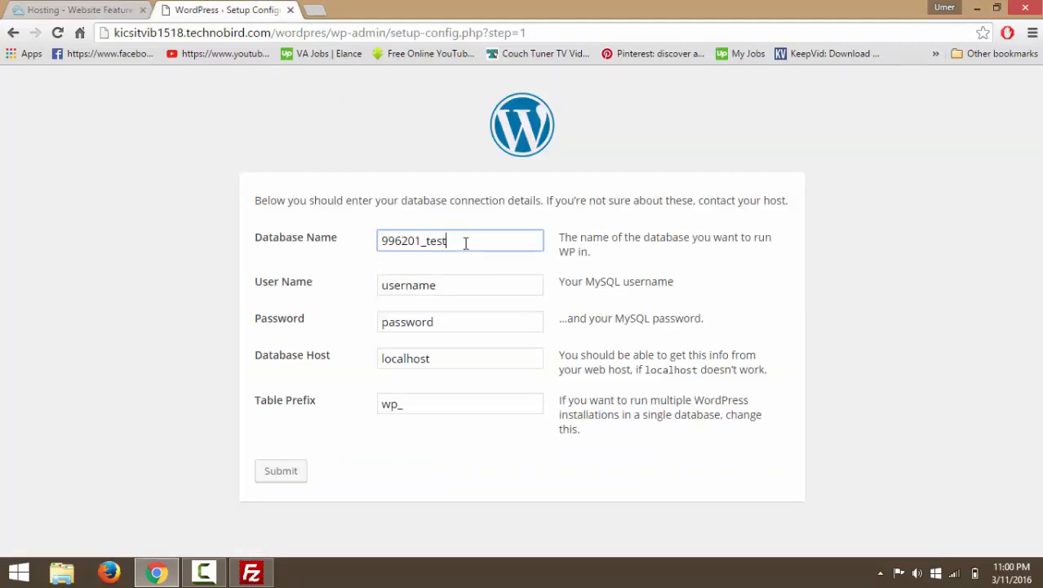
Re-examine the 996201_test row in the control panel's Databases list.
key("alt+Tab")
key("alt+Tab")
left_click(122, 8)
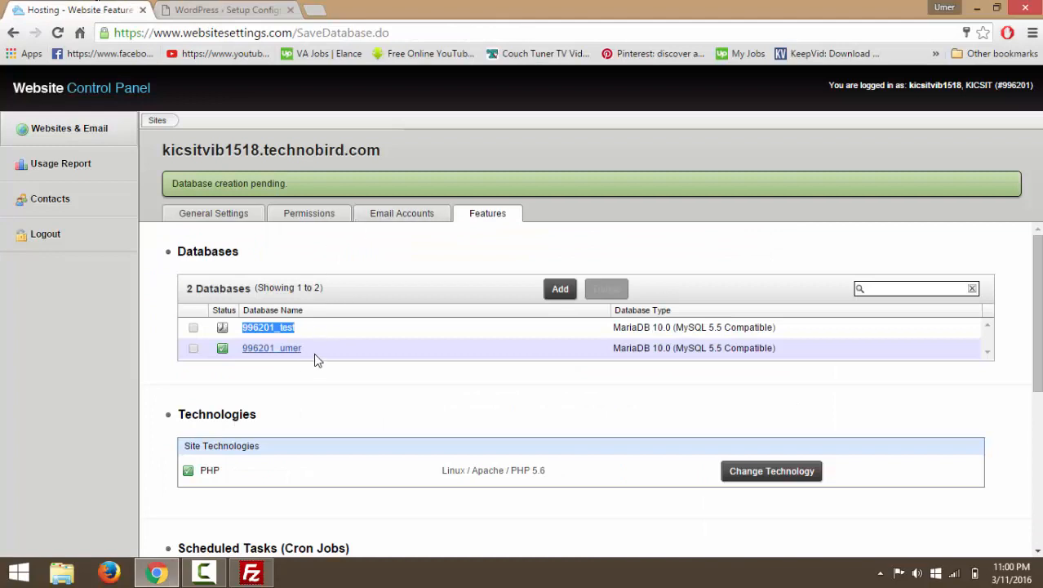
scroll(315, 356, "down", 1)
scroll(323, 343, "up", 1)
left_click(398, 321)
scroll(312, 408, "down", 4)
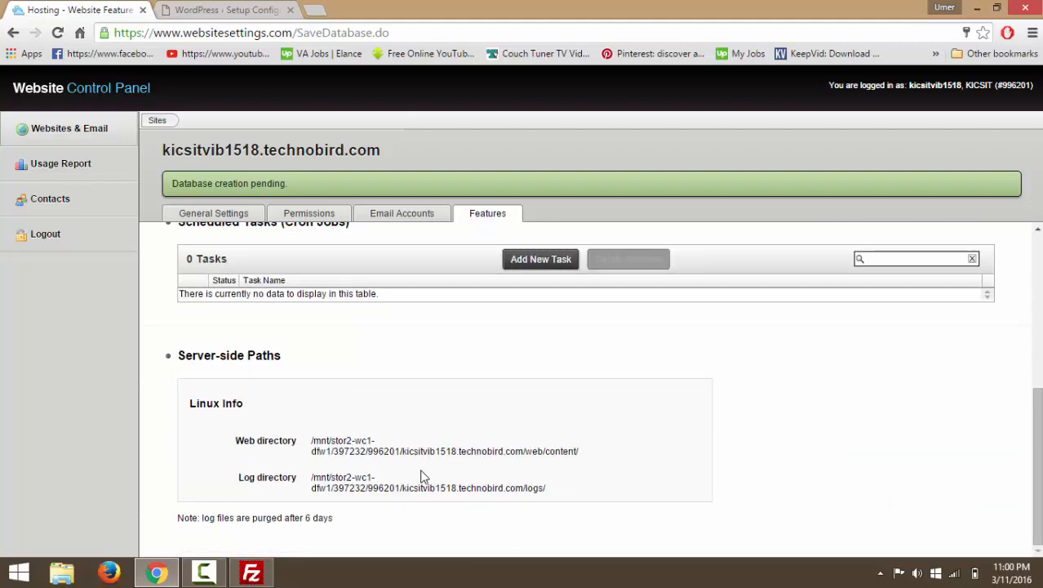
scroll(422, 478, "up", 4)
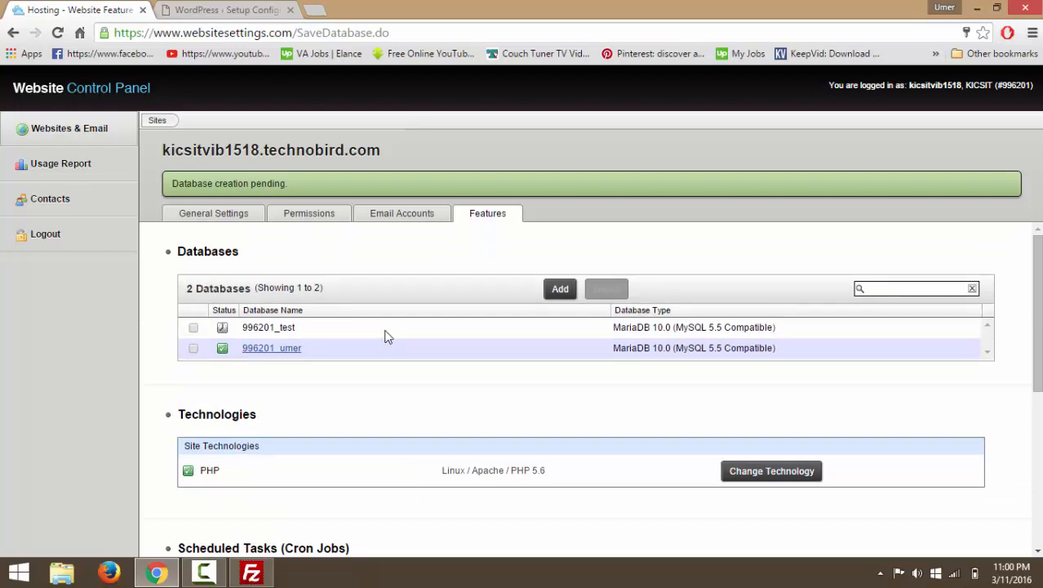
left_click(192, 328)
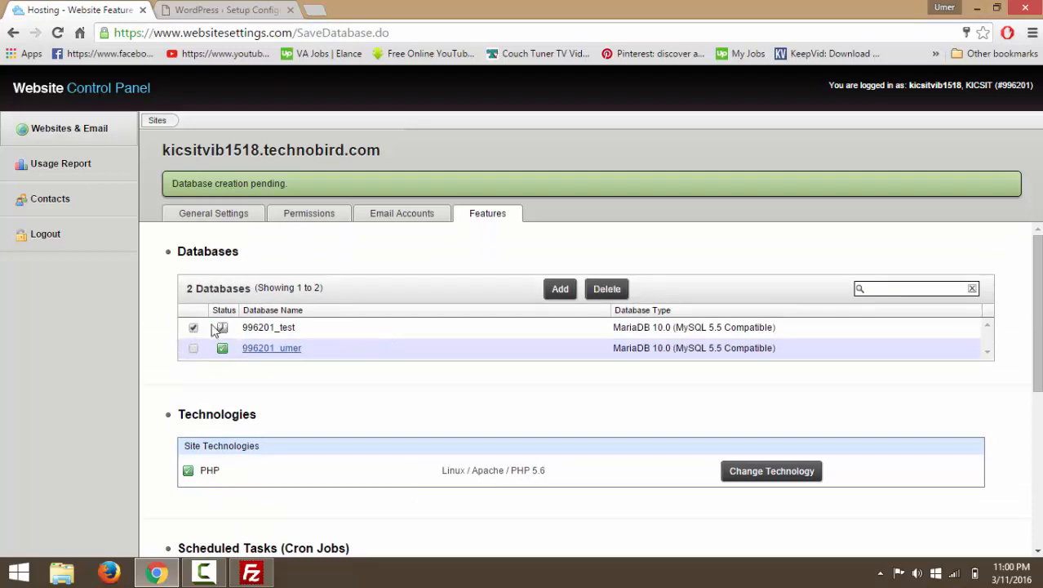
double_click(273, 327)
left_click(317, 414)
left_click(192, 329)
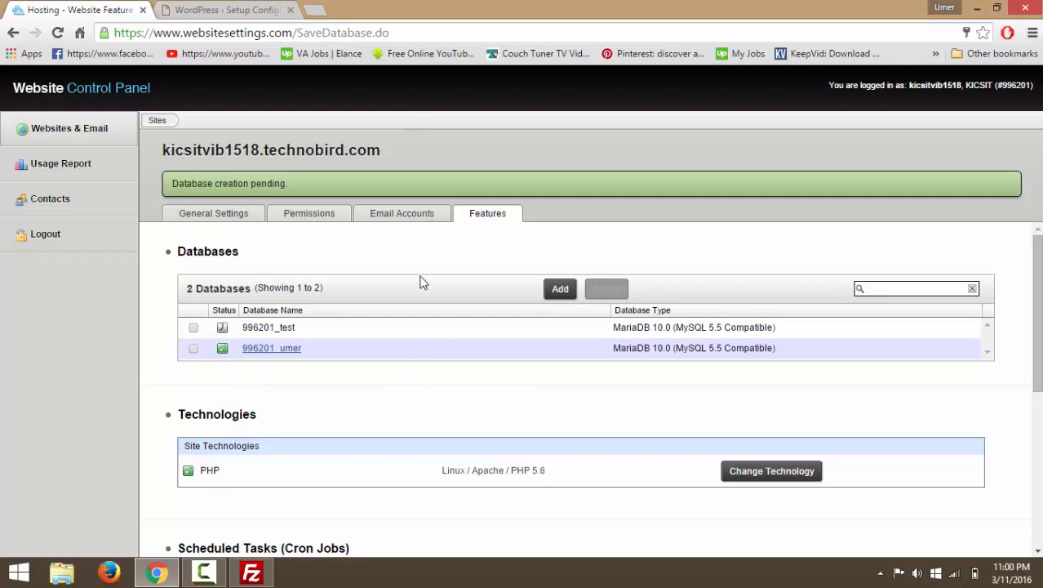
left_click(340, 217)
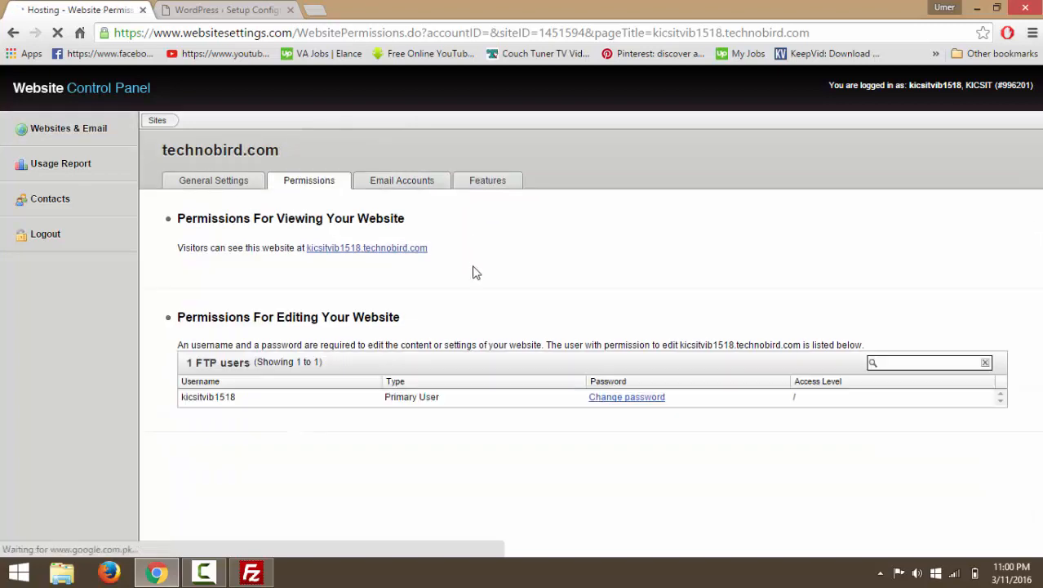
Look through the site's General Settings page.
left_click(231, 187)
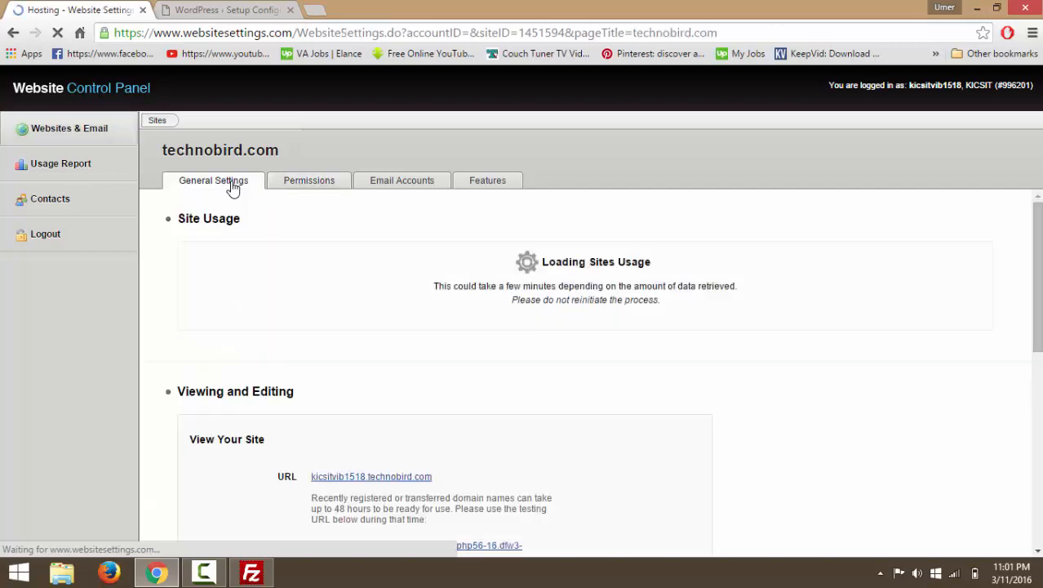
scroll(457, 320, "down", 2)
scroll(458, 320, "down", 1)
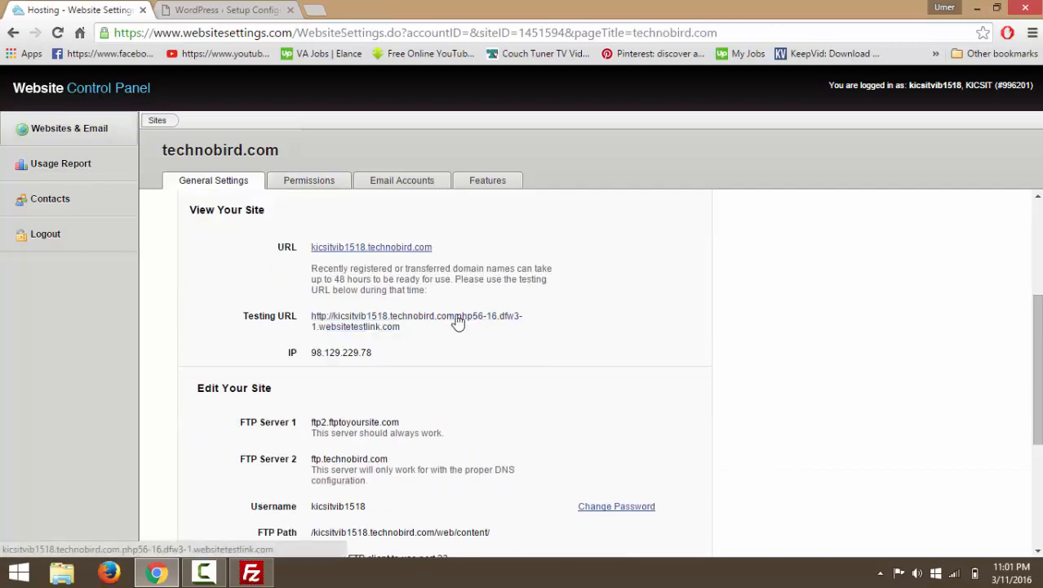
scroll(458, 321, "down", 3)
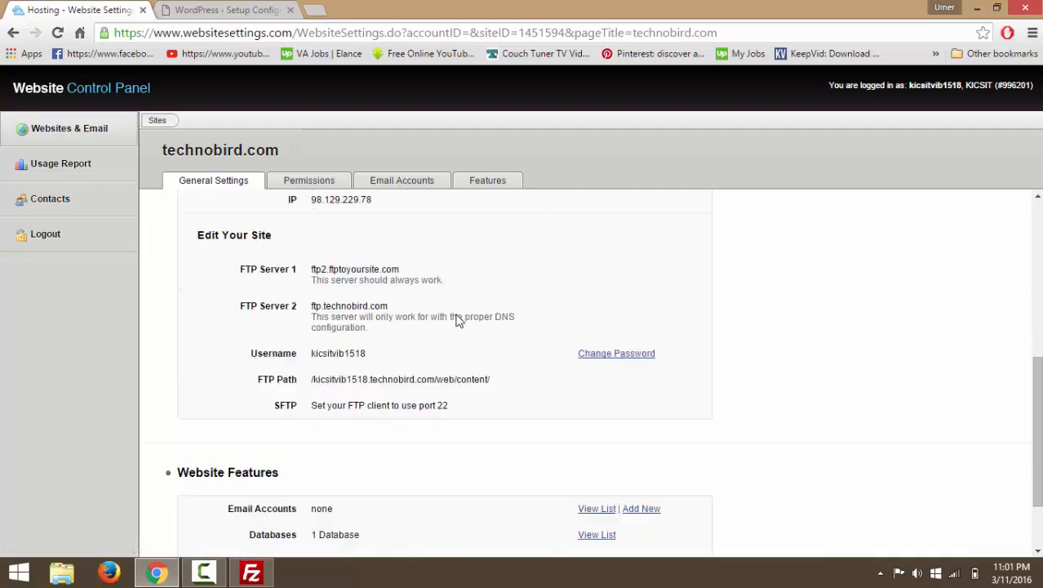
scroll(458, 321, "up", 2)
scroll(458, 321, "down", 2)
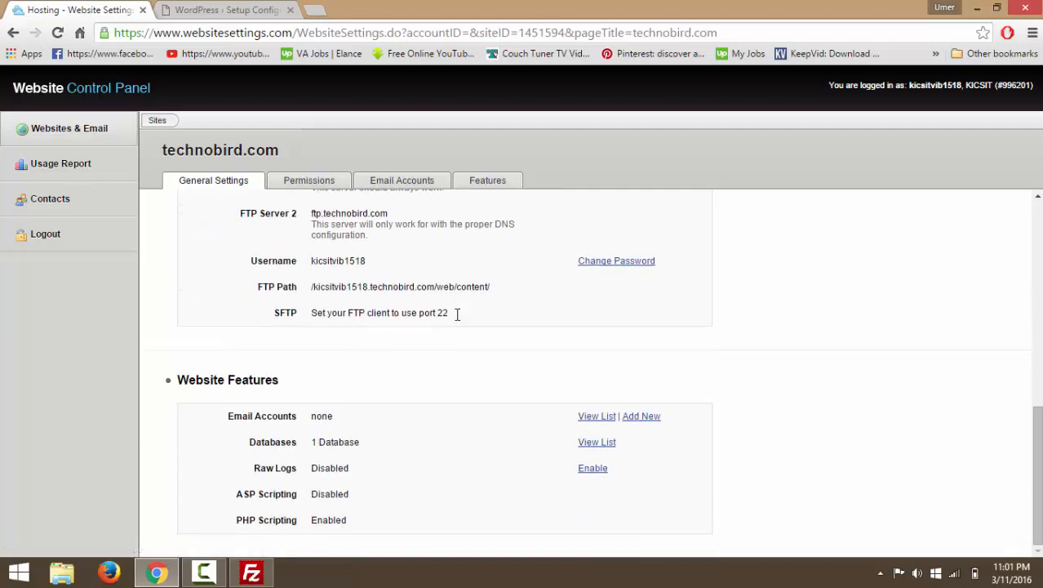
scroll(458, 316, "up", 2)
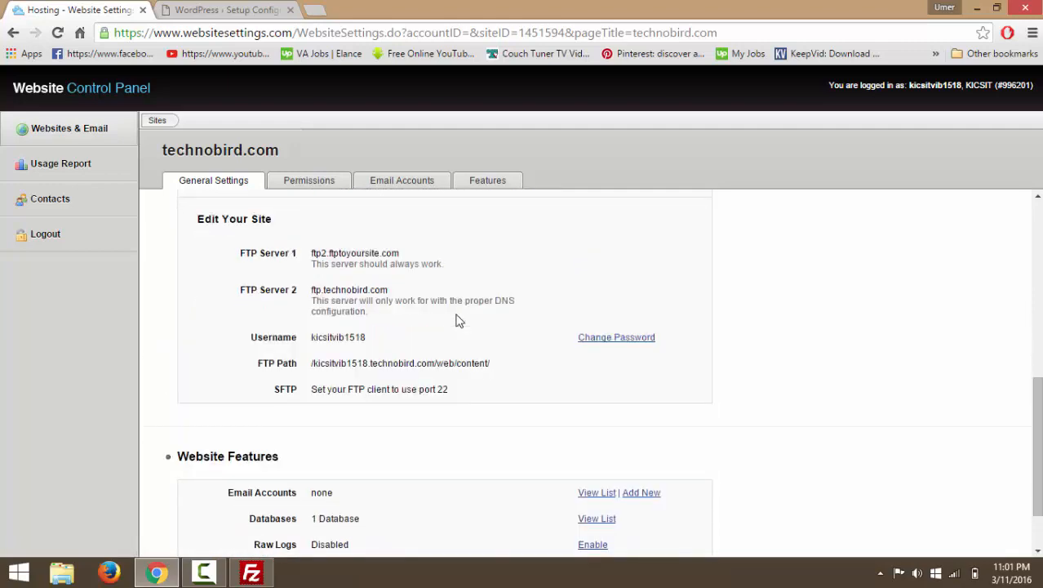
scroll(458, 319, "down", 2)
scroll(458, 319, "up", 1)
scroll(457, 321, "up", 5)
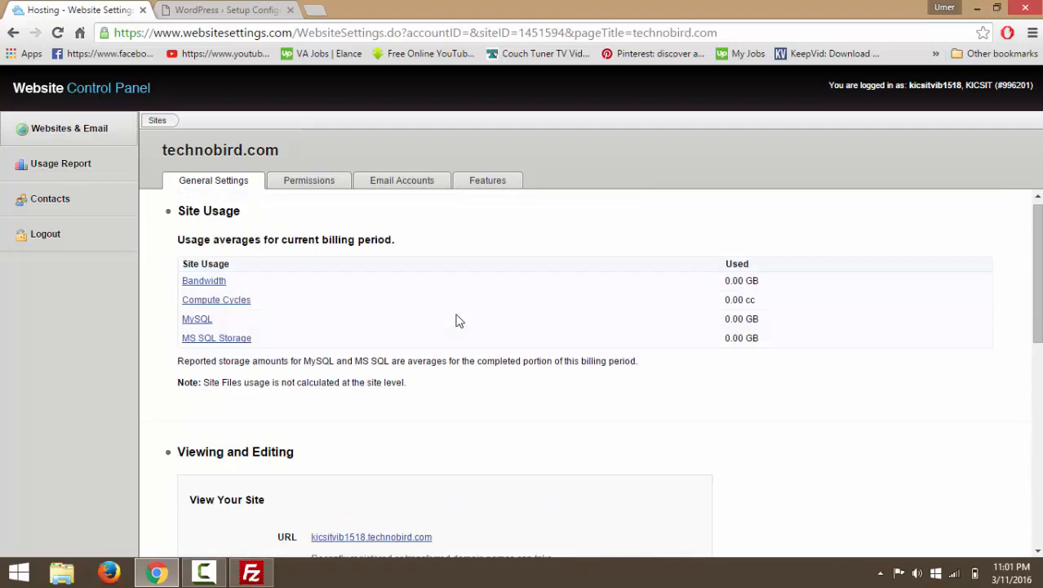
Reload the Features page to reach the 996201_test database details.
left_click(476, 188)
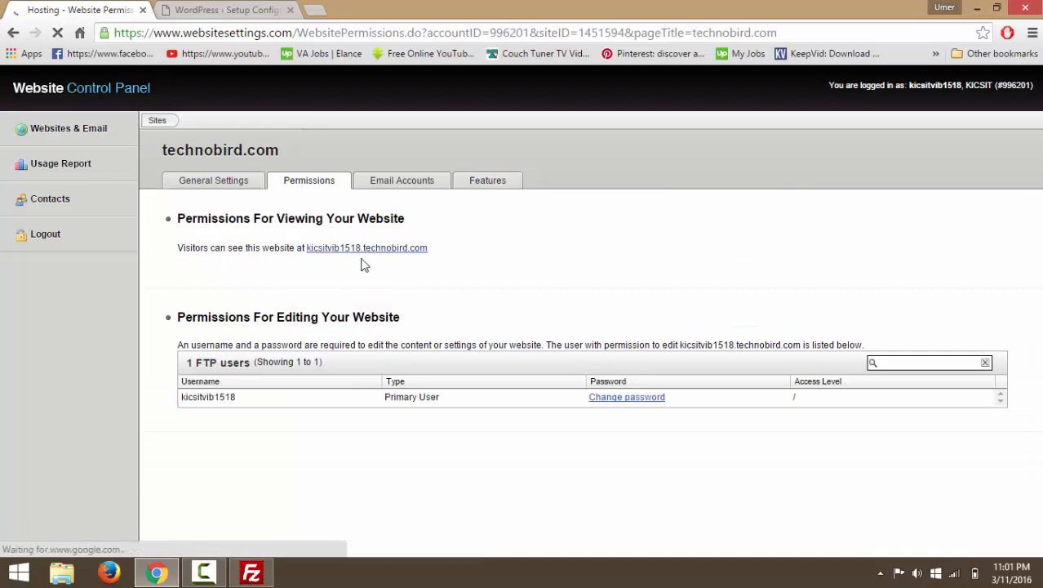
left_click(485, 183)
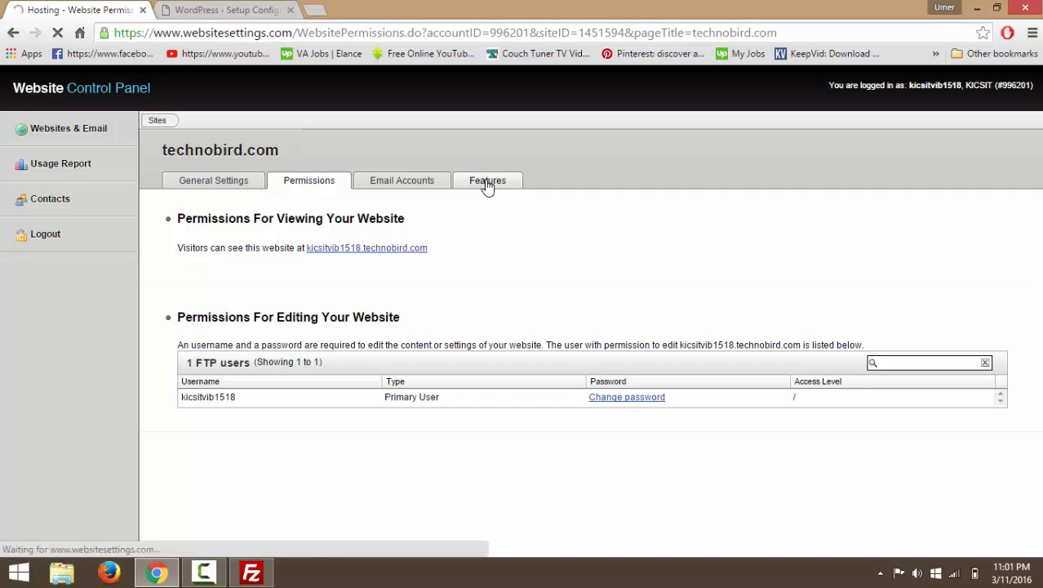
left_click(233, 10)
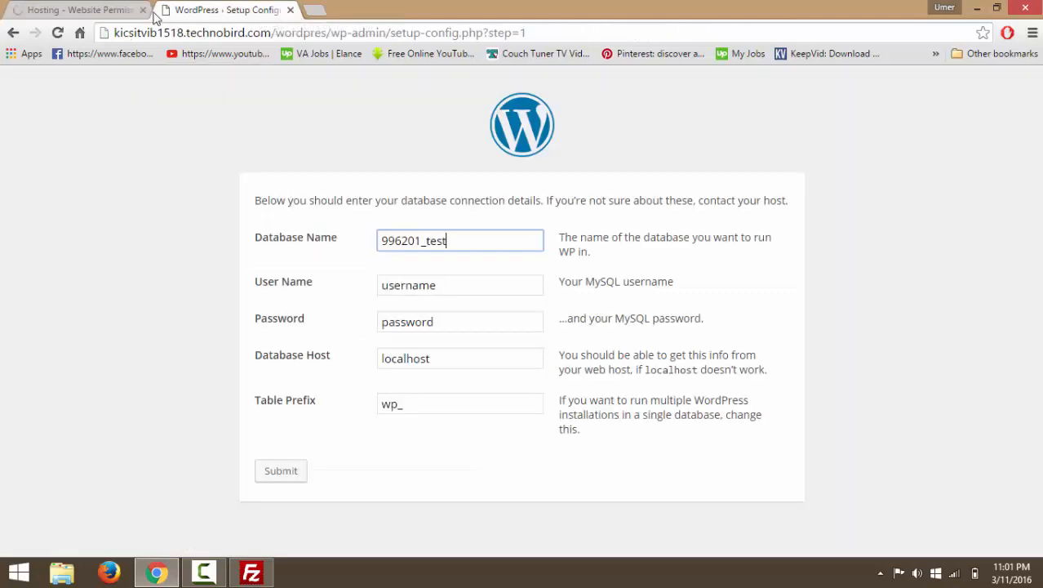
left_click(114, 12)
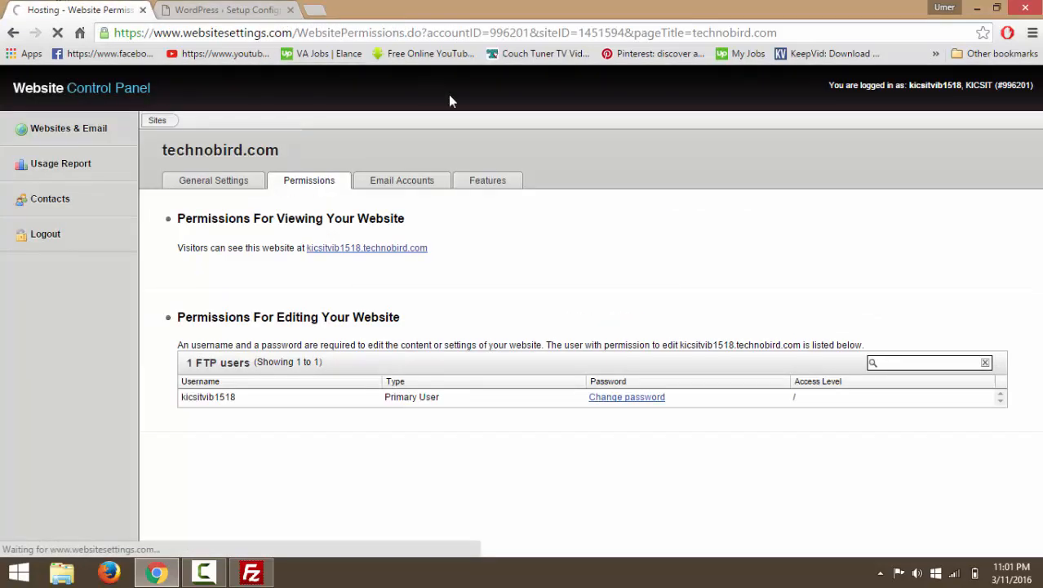
left_click(483, 187)
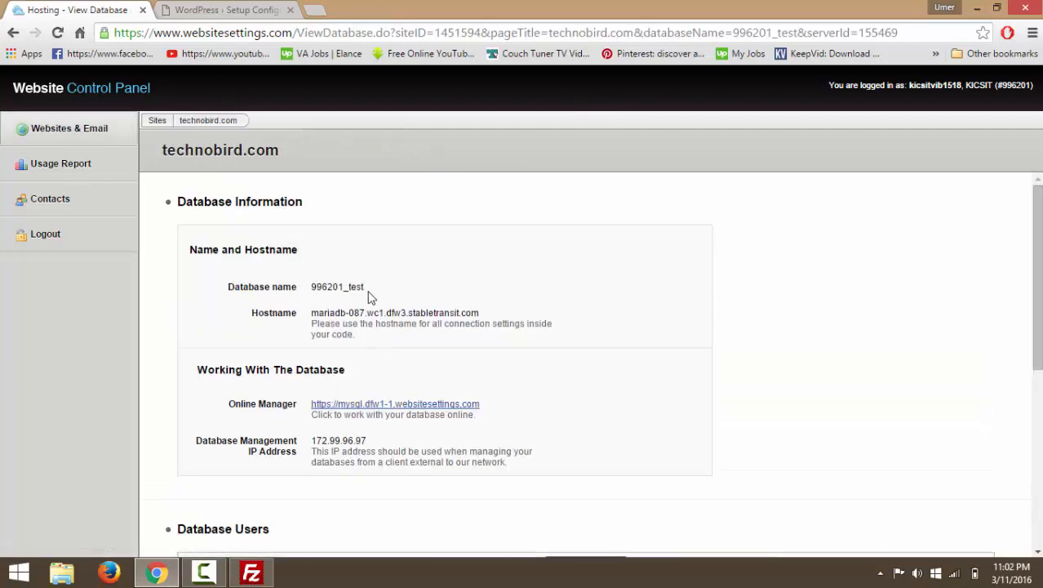
left_click_drag(367, 287, 310, 286)
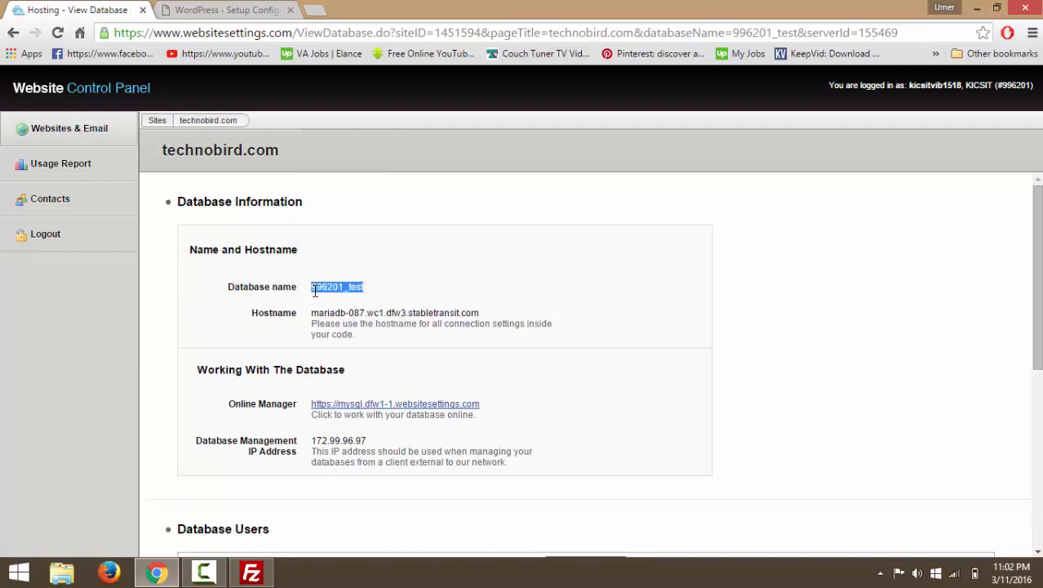
left_click(415, 304)
left_click_drag(311, 313, 493, 311)
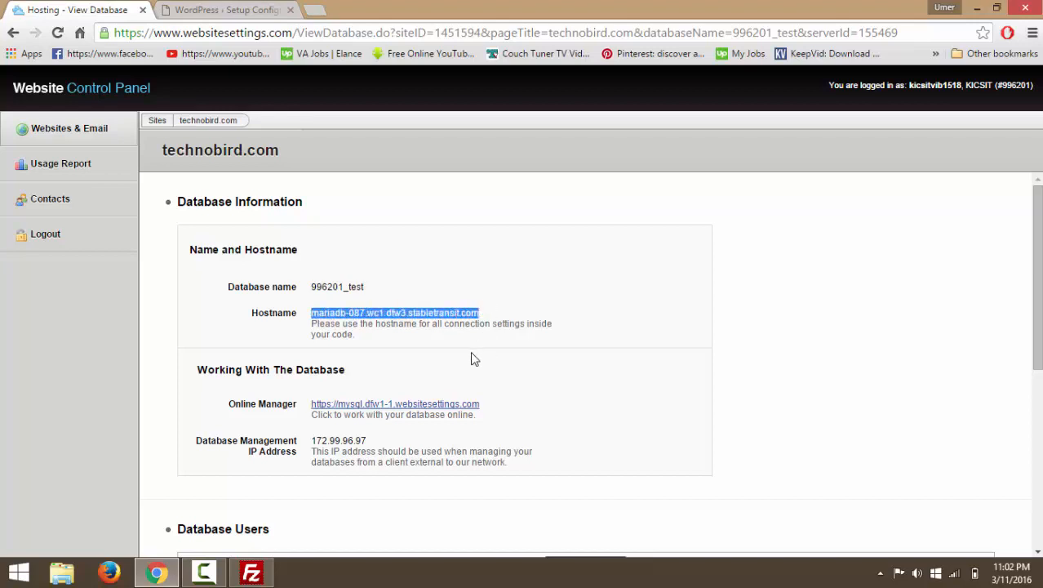
scroll(472, 358, "down", 1)
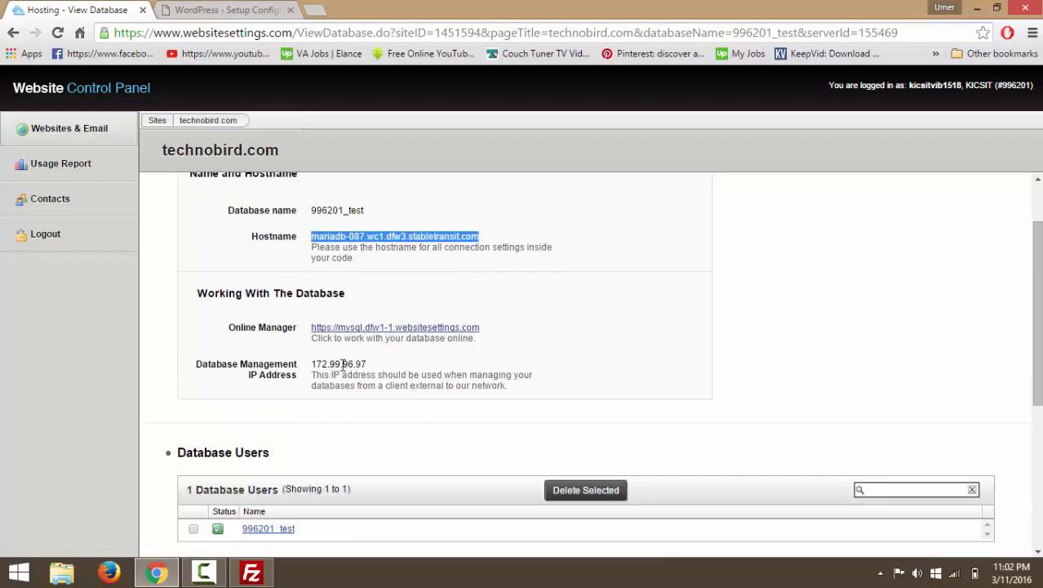
scroll(364, 364, "down", 1)
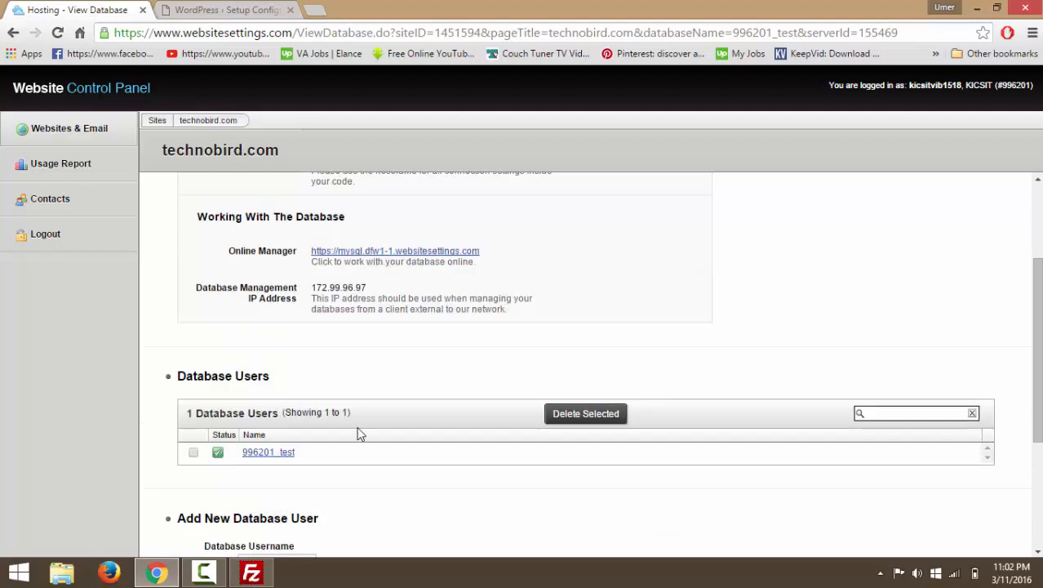
double_click(245, 453)
key("ctrl+c")
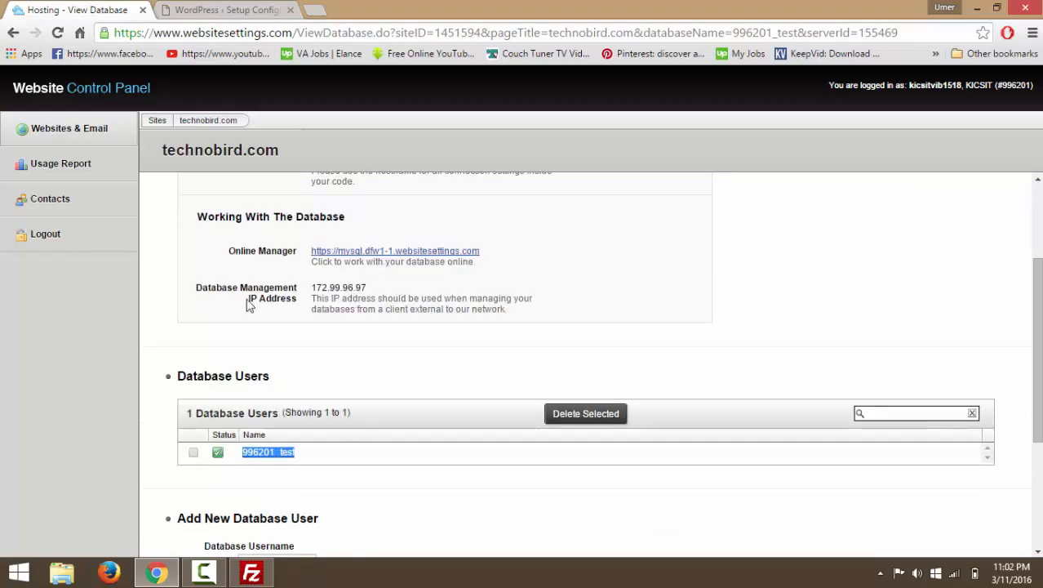
left_click(254, 9)
Set User Name to 996201_test, enter the database user's password, and select the localhost host value.
double_click(443, 290)
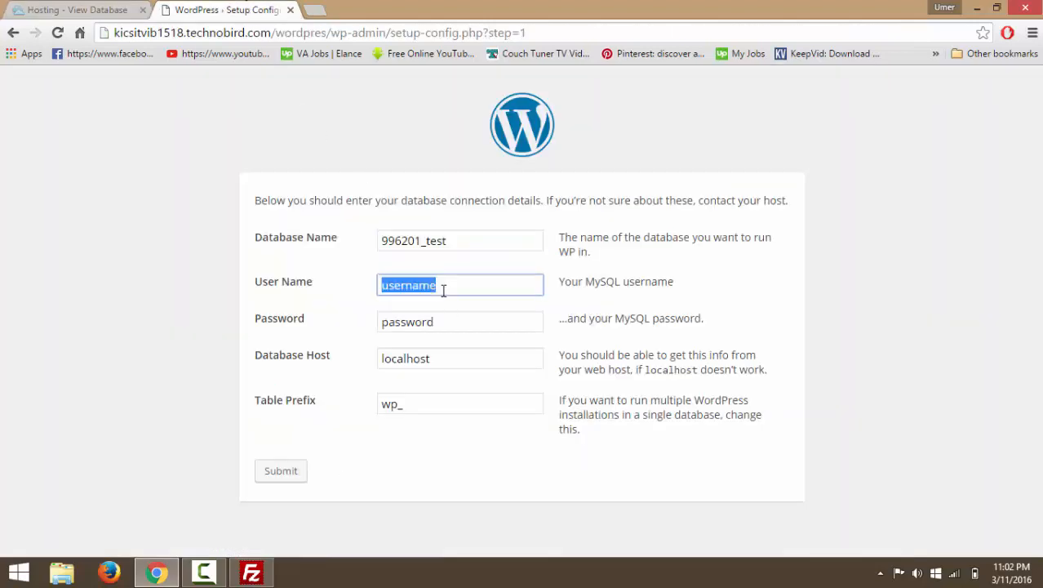
key("ctrl+v")
double_click(449, 325)
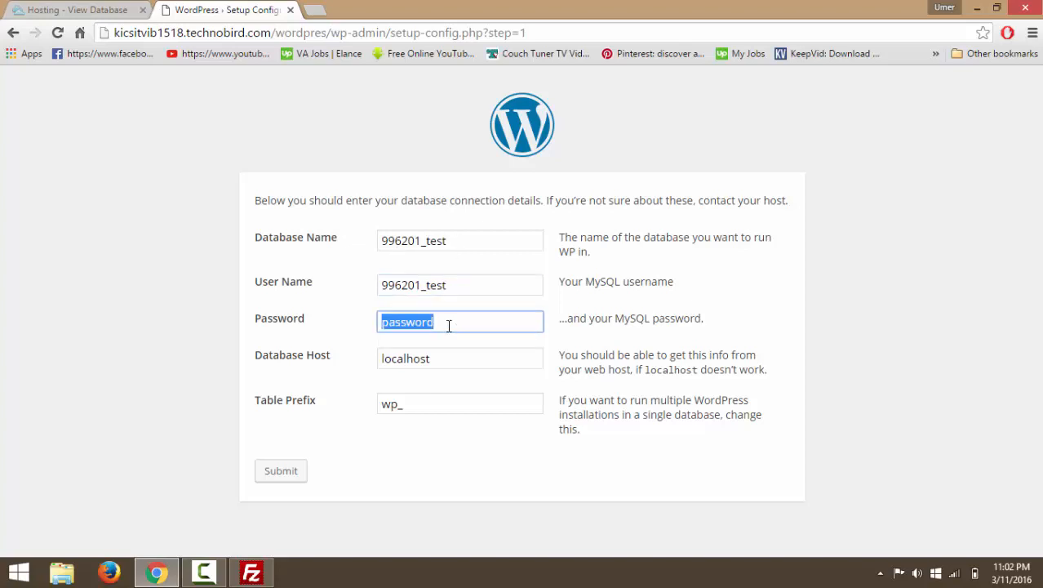
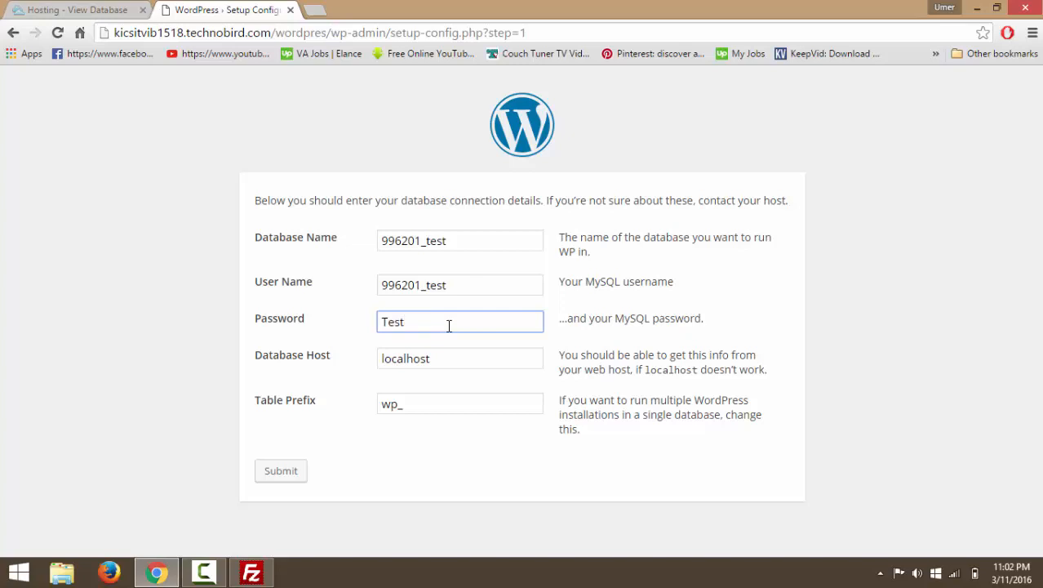
left_click(449, 362)
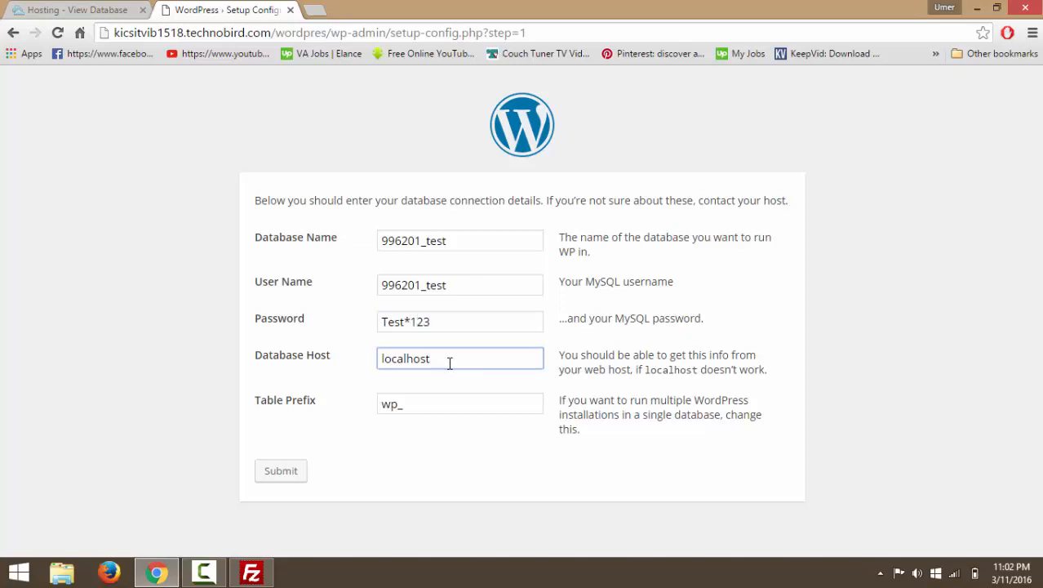
double_click(449, 362)
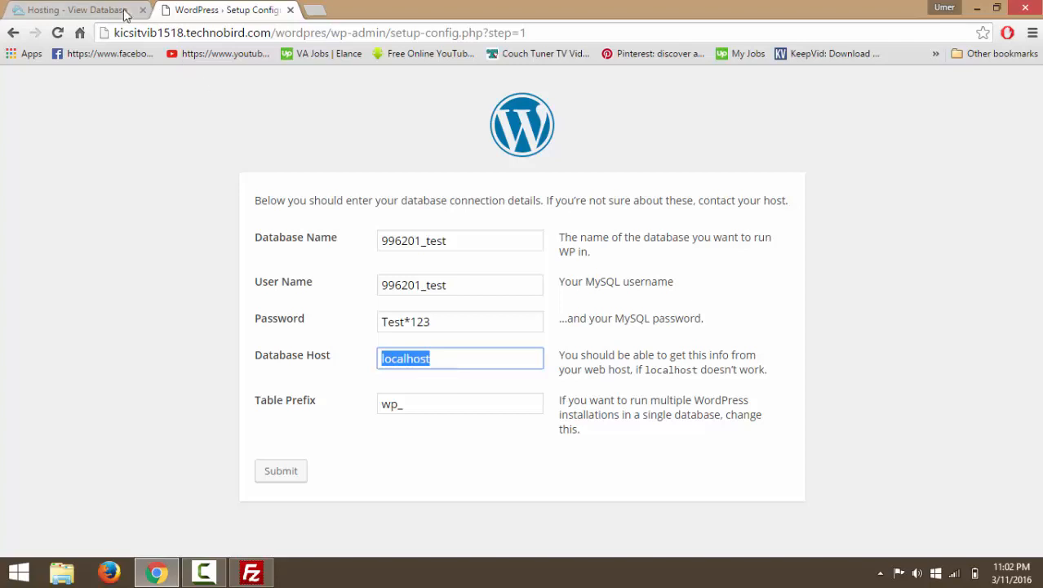
Copy the MariaDB hostname from the hosting database page for WordPress's Database Host field.
left_click(98, 8)
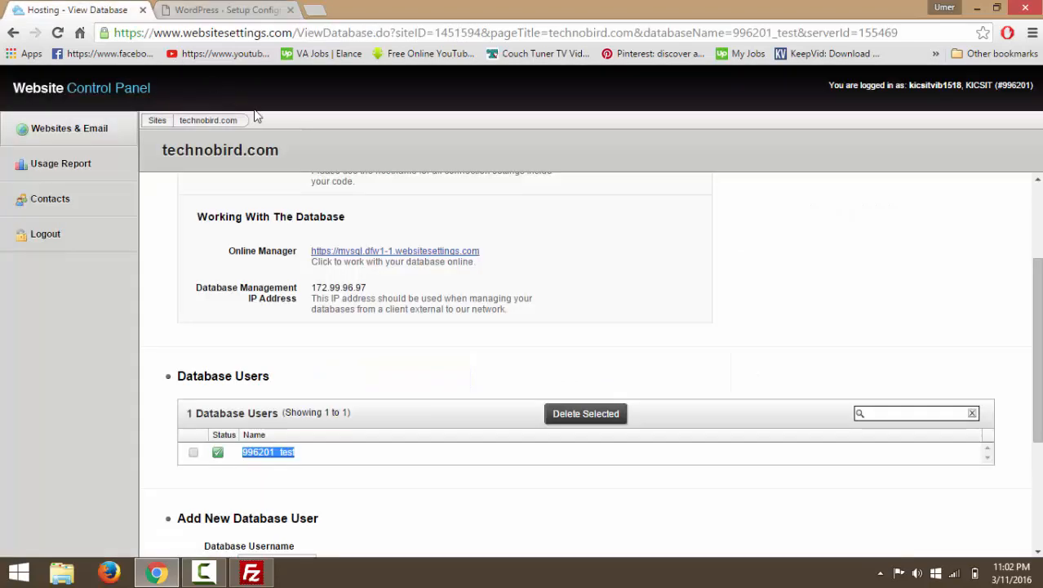
scroll(726, 326, "up", 1)
scroll(726, 325, "up", 1)
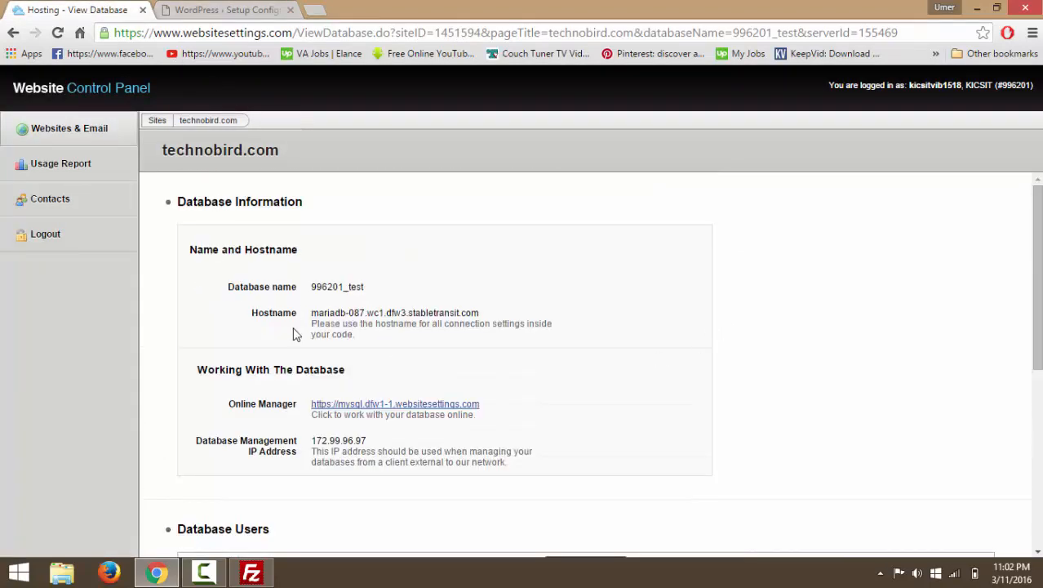
left_click_drag(314, 312, 492, 301)
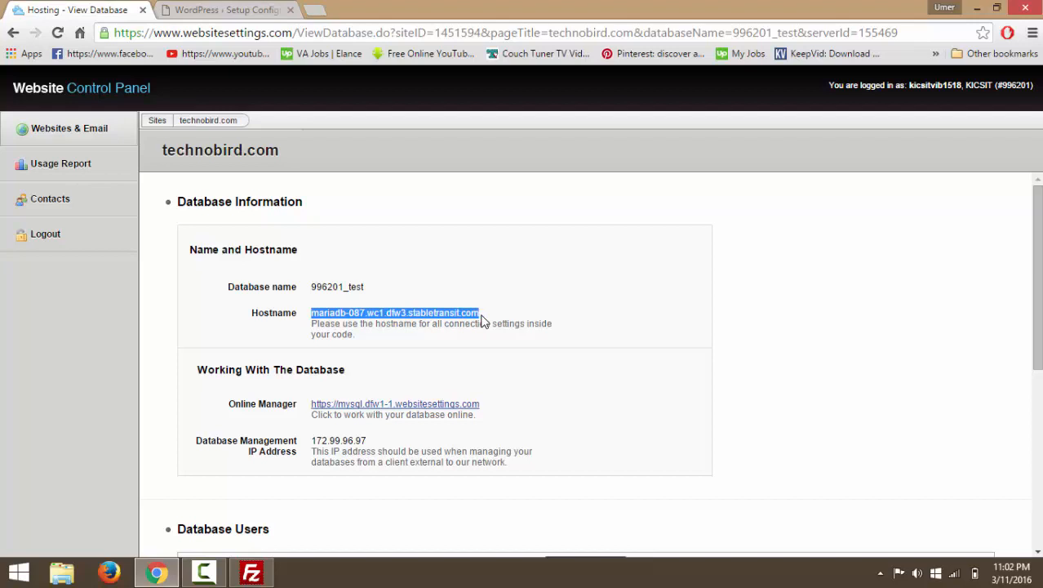
left_click(234, 9)
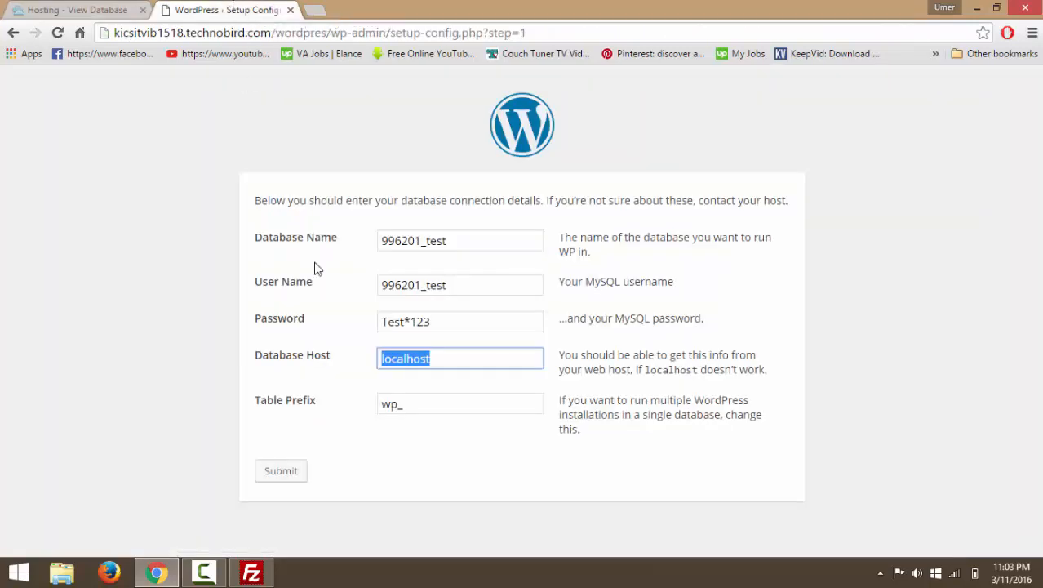
Paste the copied MariaDB hostname over localhost in Database Host and submit the connection details.
left_click(442, 354)
double_click(445, 355)
type("mariadb-087.wc1.dfw3.stablehost.com")
left_click(501, 451)
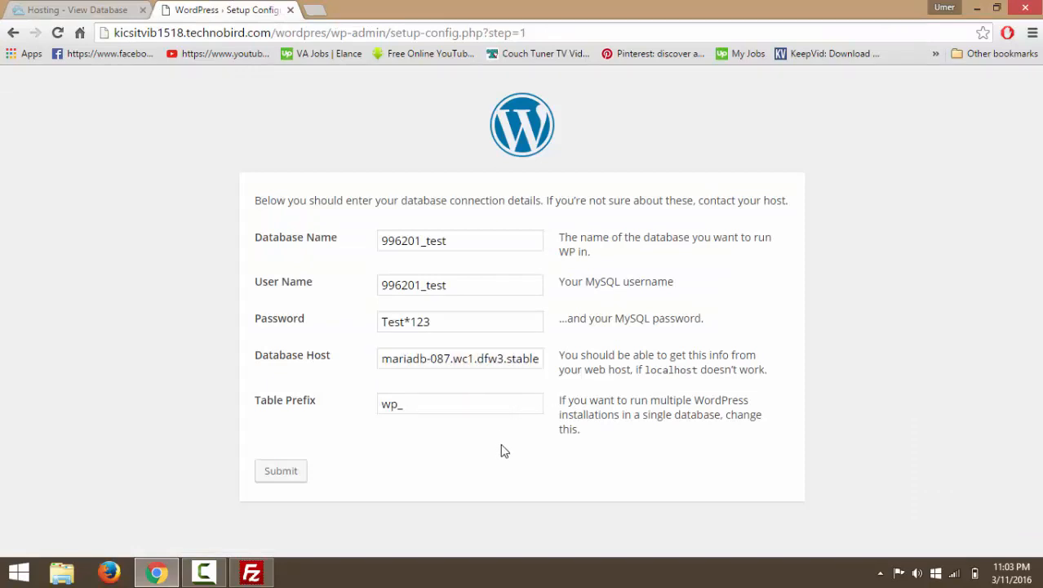
left_click(284, 472)
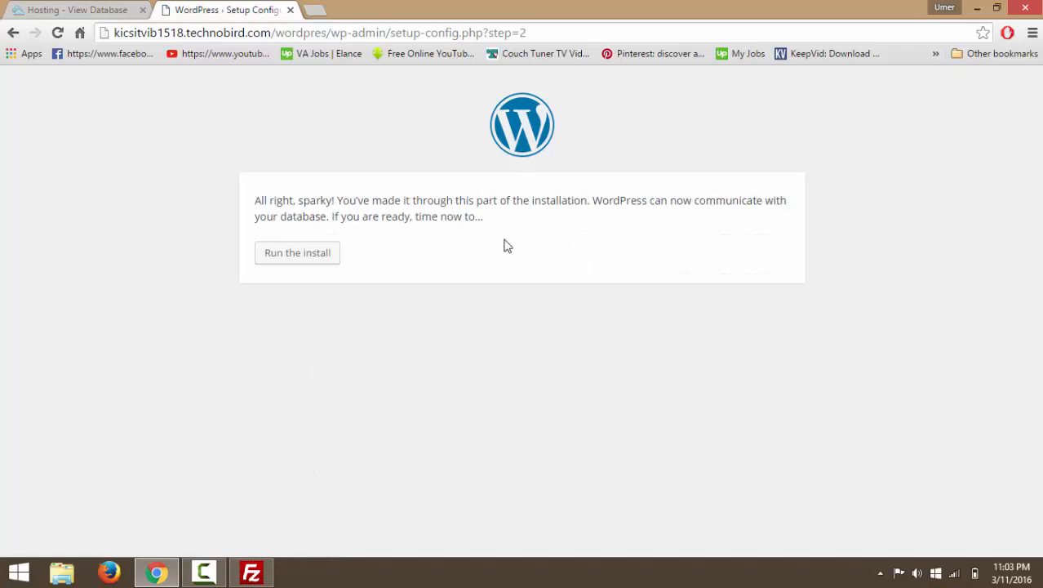
Run the WordPress install and enter 'Test Web' as the Site Title.
left_click(311, 260)
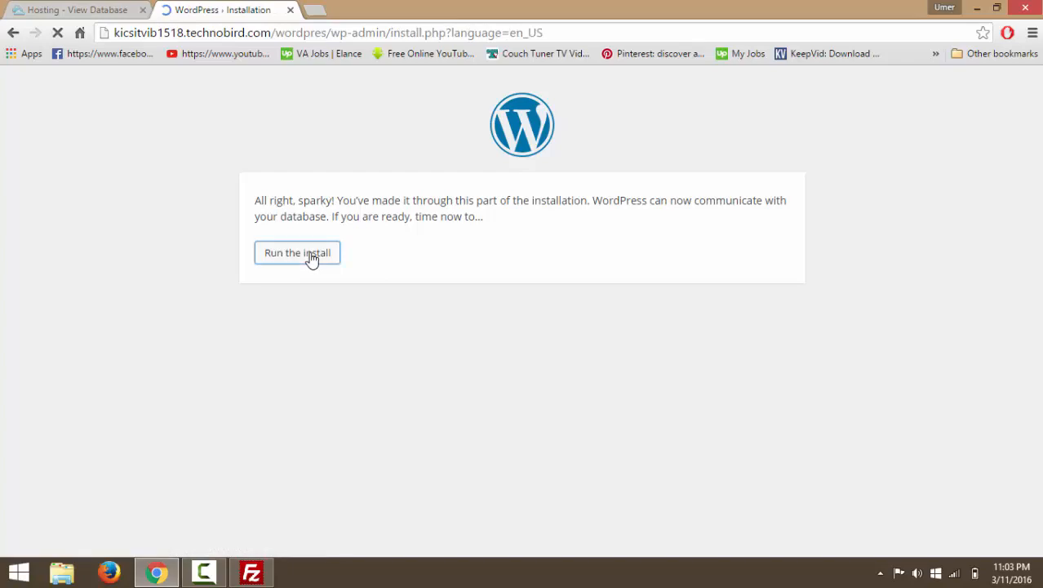
scroll(551, 349, "down", 2)
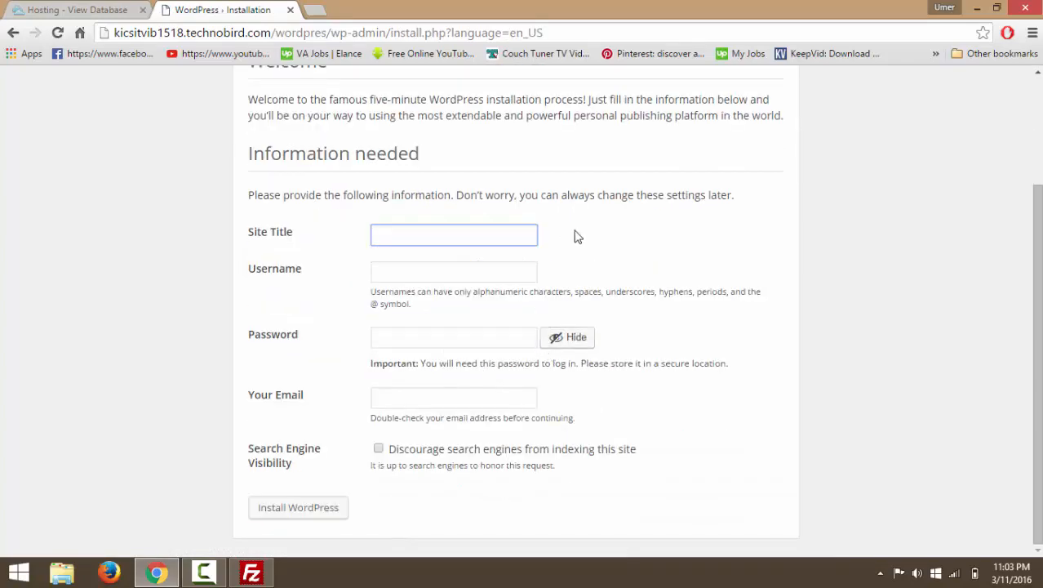
scroll(645, 229, "up", 2)
scroll(664, 229, "down", 2)
scroll(662, 233, "up", 2)
scroll(659, 232, "down", 1)
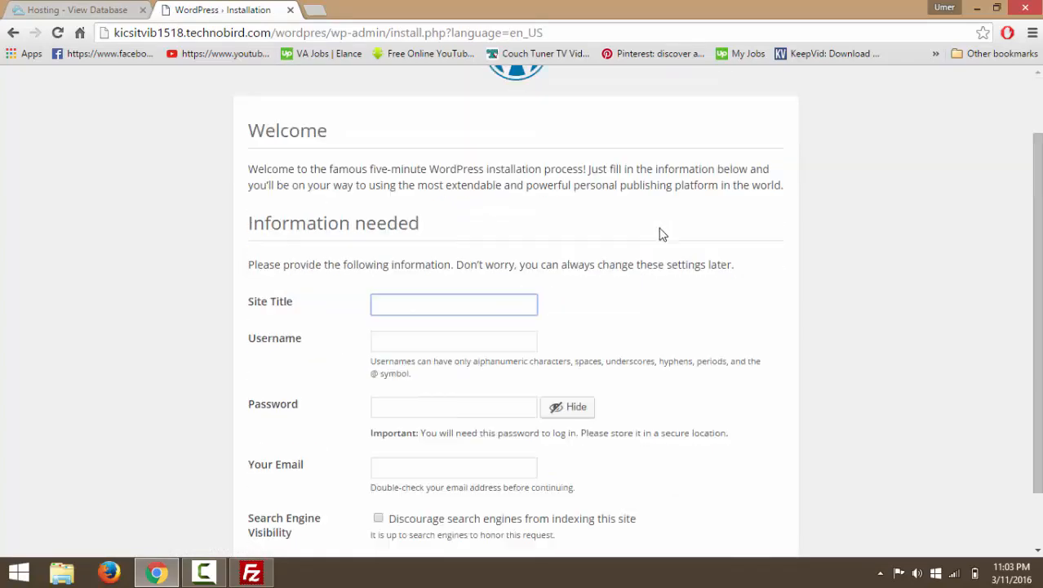
scroll(569, 194, "up", 1)
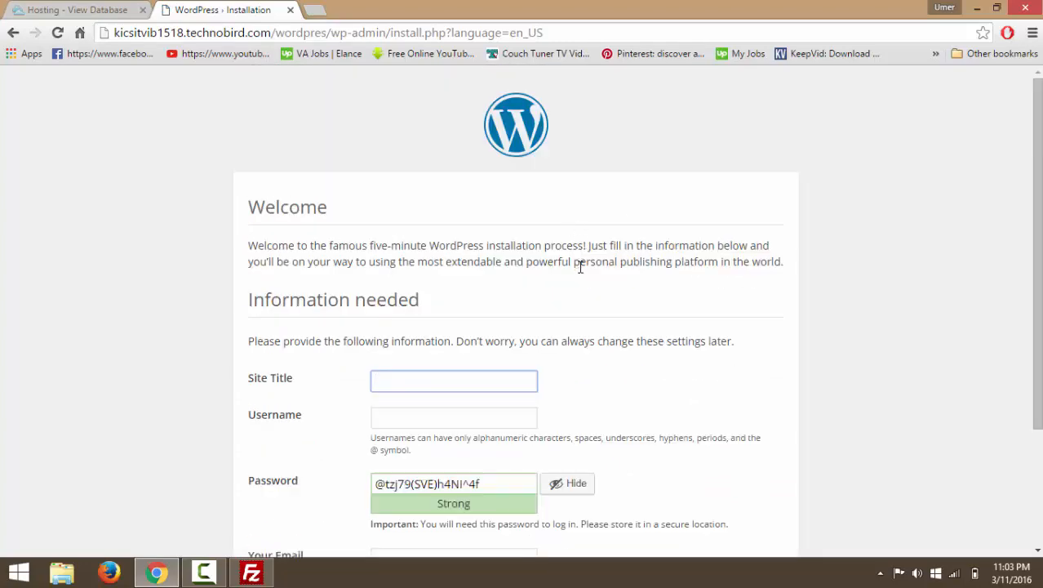
scroll(468, 373, "down", 1)
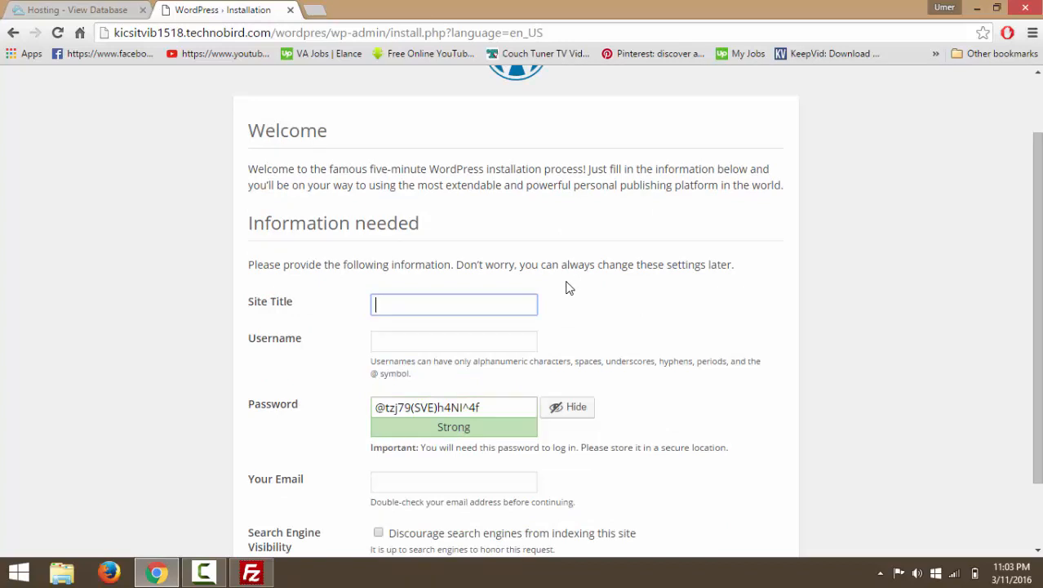
type("Test Web")
Enter 'test' as the Username and clear the suggested password.
left_click_drag(569, 287, 296, 342)
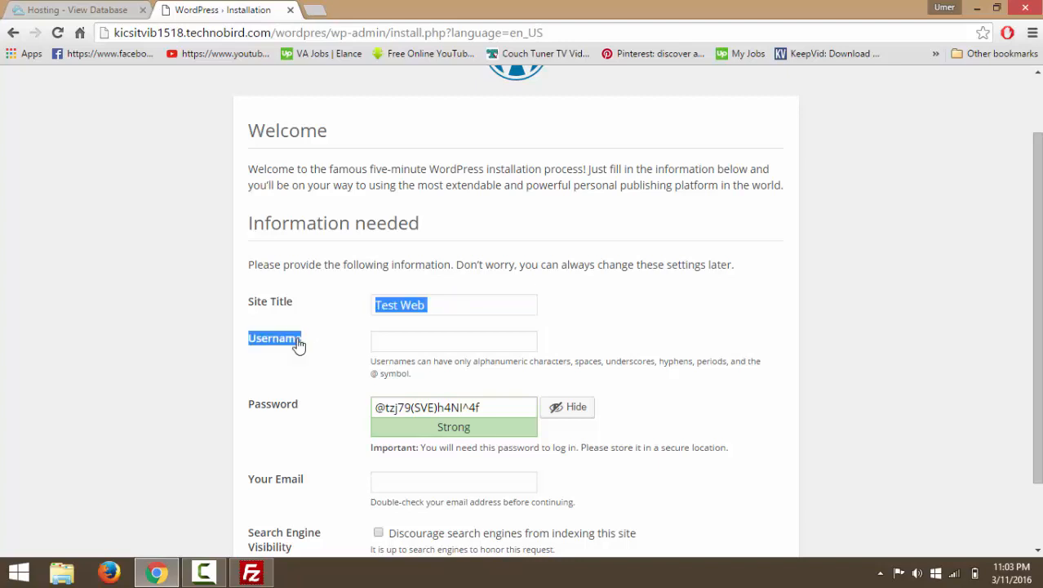
left_click(395, 342)
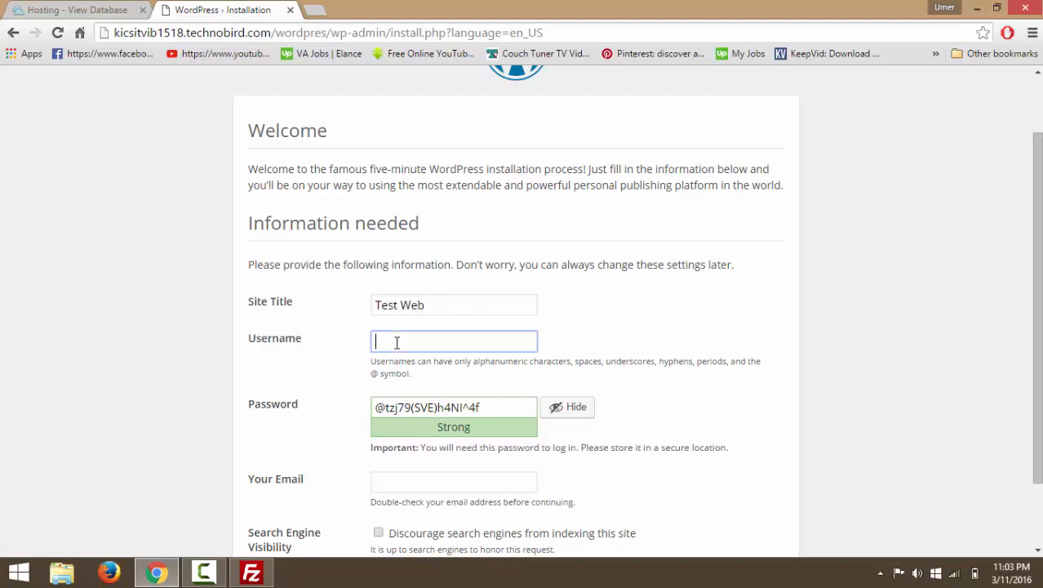
type("test")
double_click(489, 407)
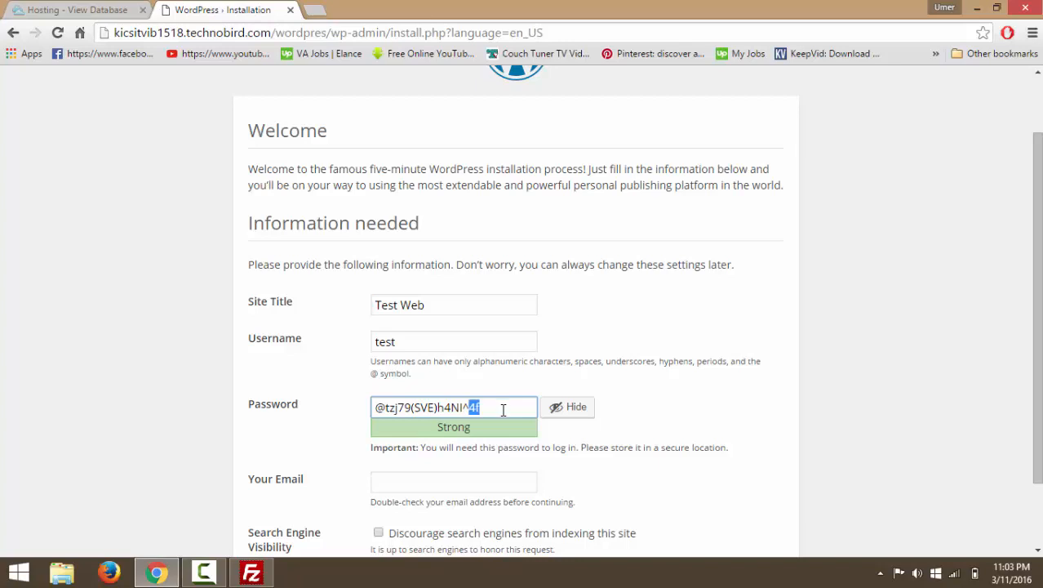
key("BackSpace")
key("BackSpace")
key("BackSpace")
key("BackSpace")
key("BackSpace")
key("BackSpace")
key("BackSpace")
key("BackSpace")
key("BackSpace")
key("BackSpace")
key("BackSpace")
key("BackSpace")
key("BackSpace")
key("BackSpace")
key("BackSpace")
key("BackSpace")
key("BackSpace")
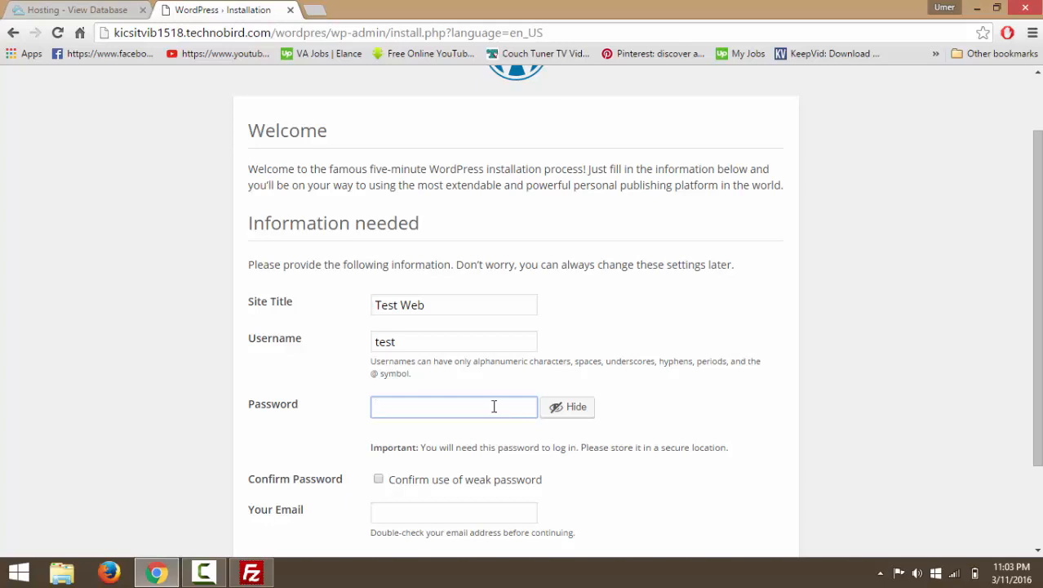
Replace the suggested password with a short four-character admin password.
left_click(572, 407)
left_click(565, 408)
left_click(582, 409)
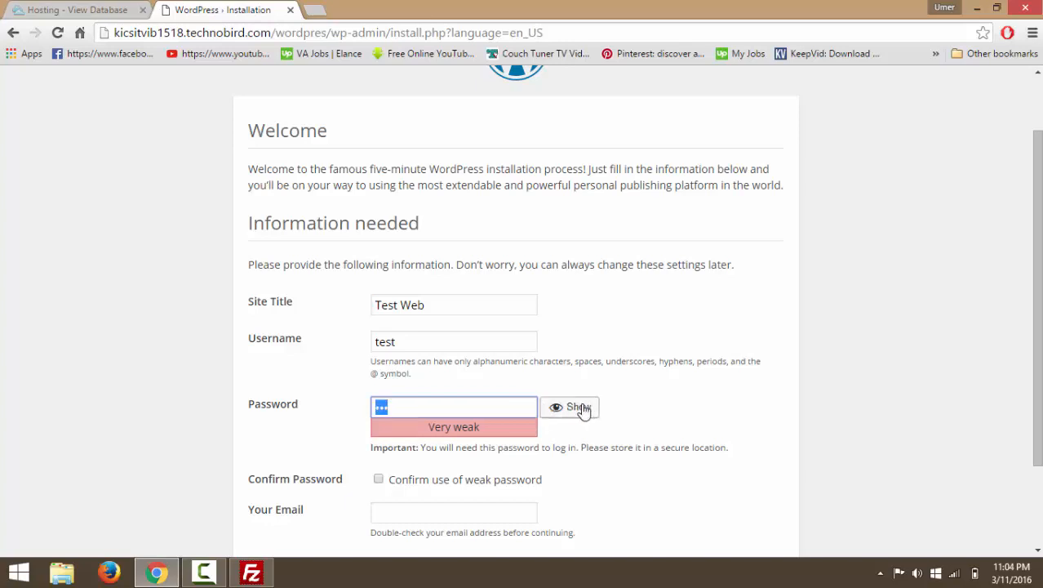
left_click(525, 413)
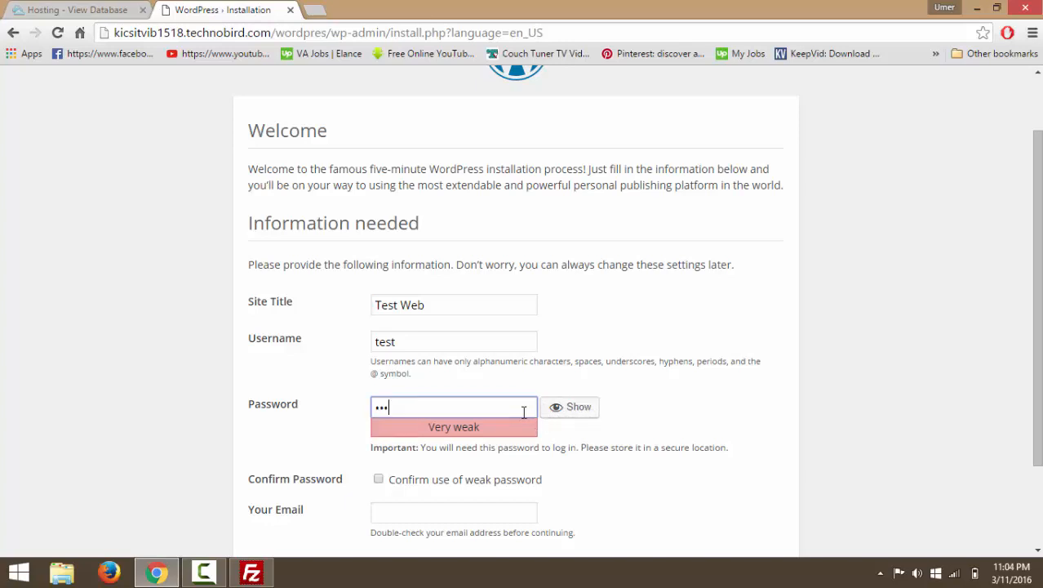
key("BackSpace")
key("BackSpace")
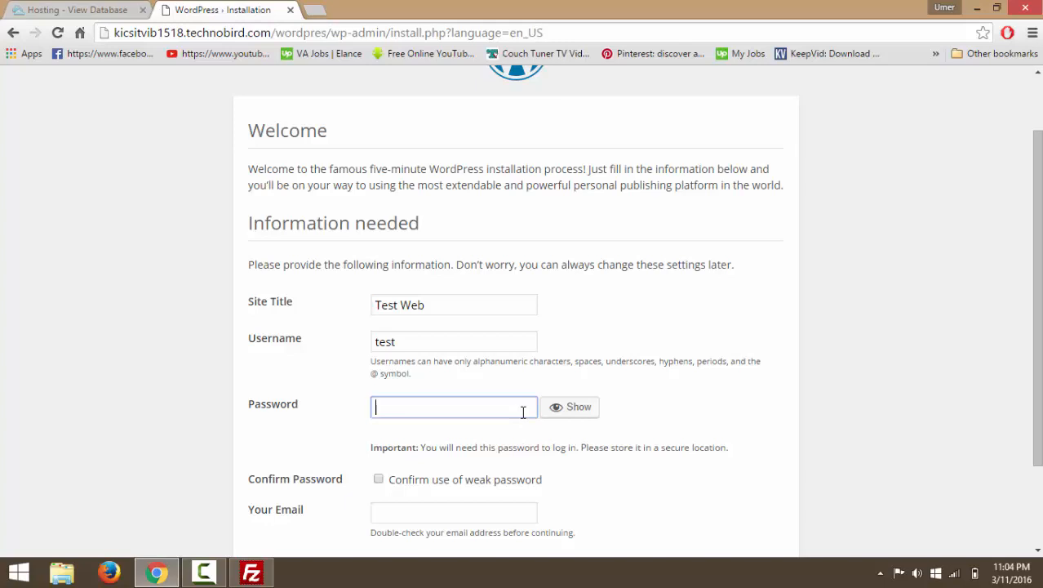
type("••")
key("BackSpace")
key("BackSpace")
type("••••")
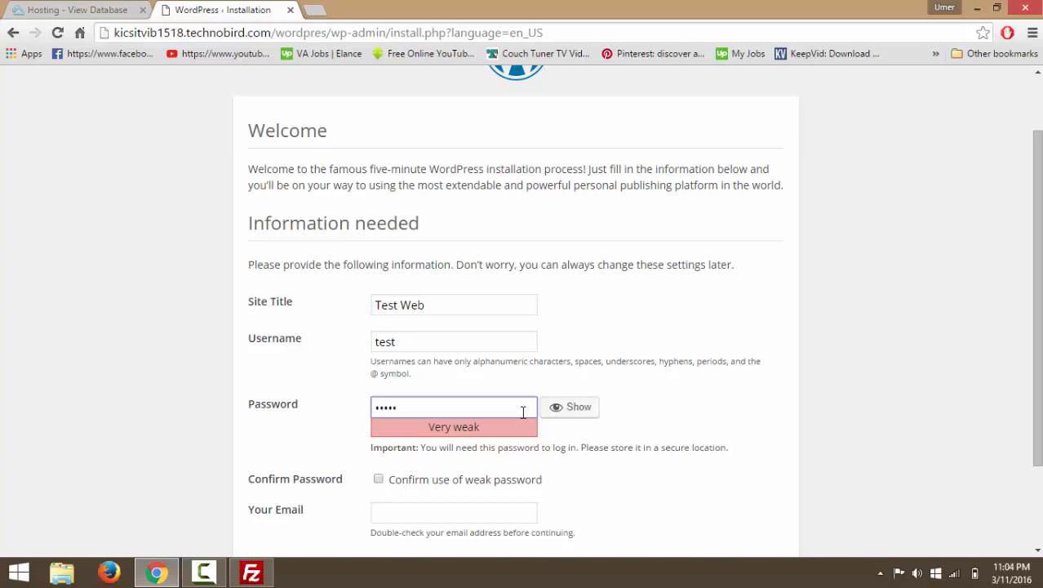
Confirm use of the weak password, enter the admin e-mail address, and install WordPress.
scroll(490, 425, "down", 2)
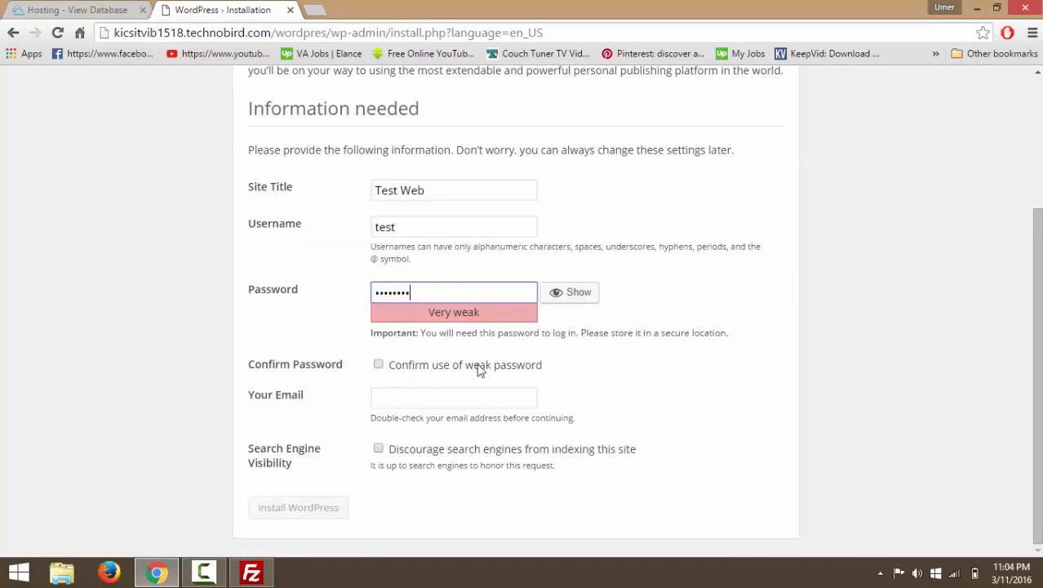
left_click(379, 366)
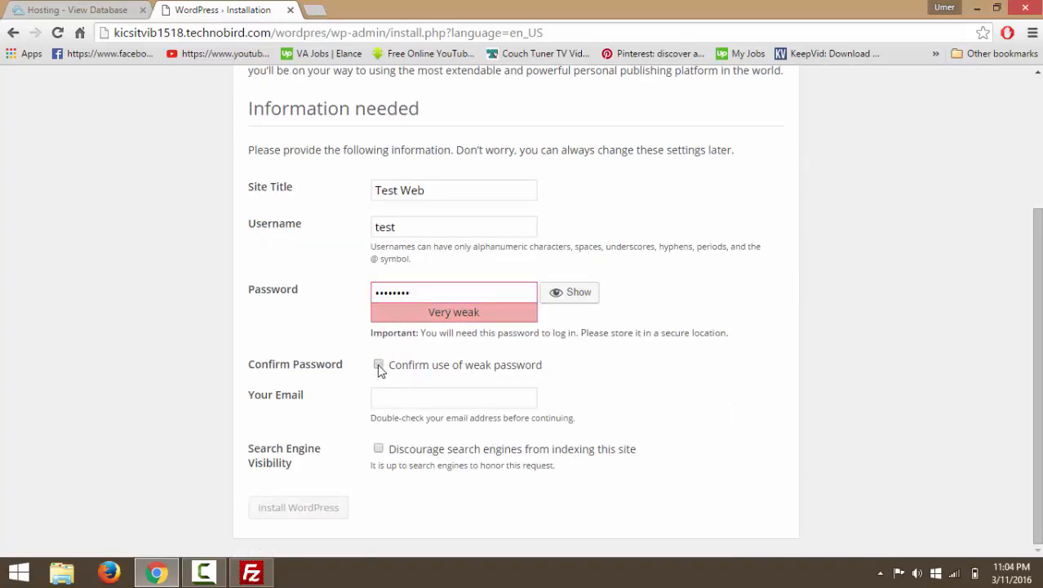
left_click(430, 400)
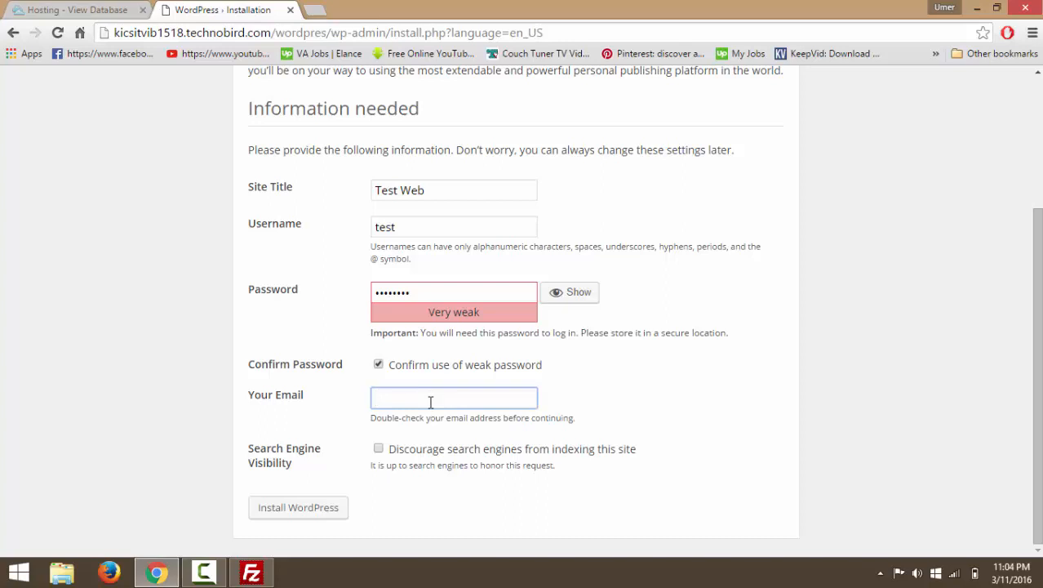
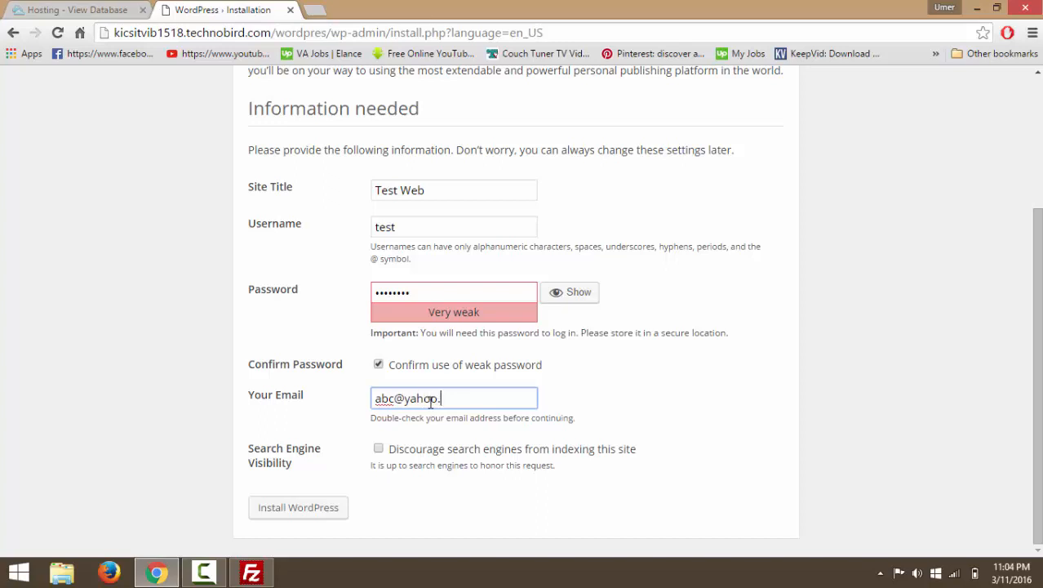
left_click(293, 518)
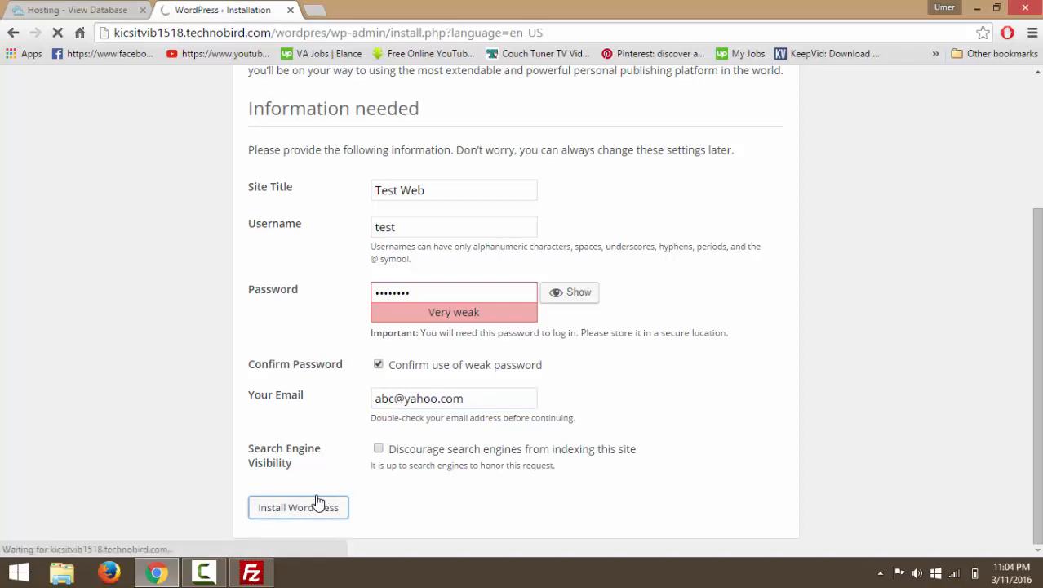
Decline the browser's password save, then log in to the dashboard as test with the new password.
scroll(249, 269, "up", 1)
scroll(249, 266, "up", 1)
scroll(253, 268, "down", 2)
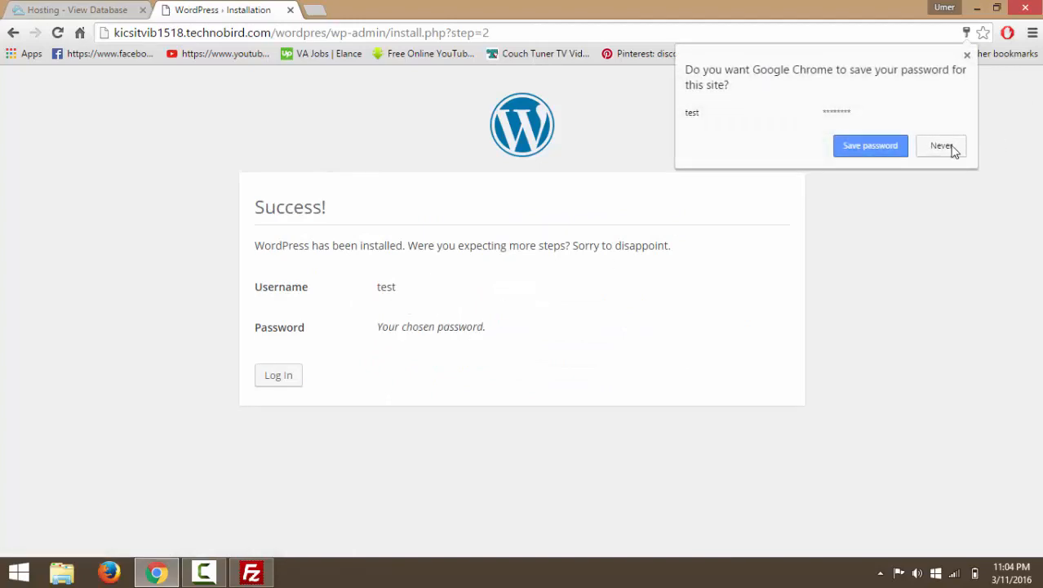
left_click(949, 146)
left_click(282, 376)
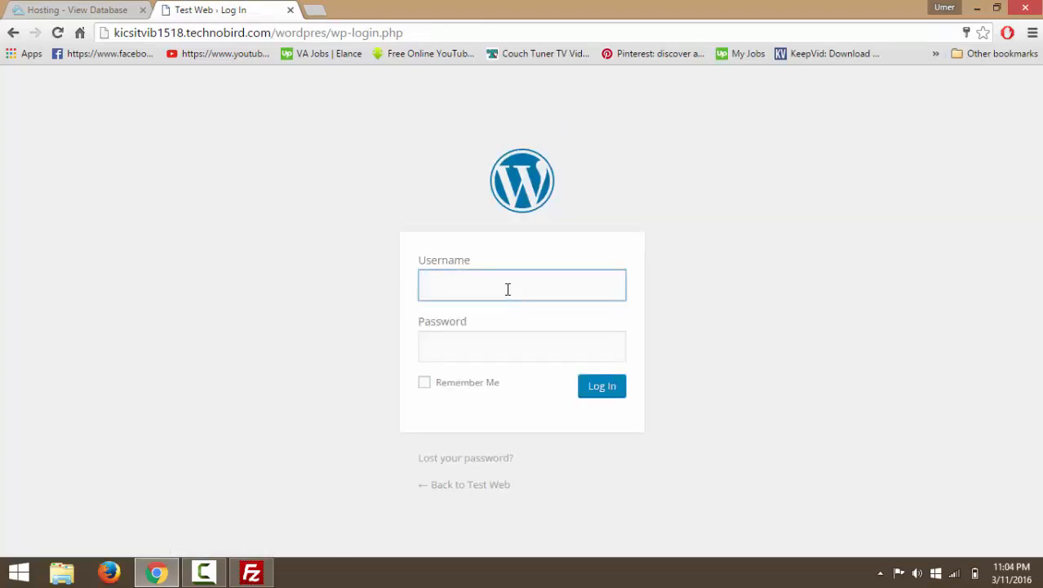
type("test")
key("Tab")
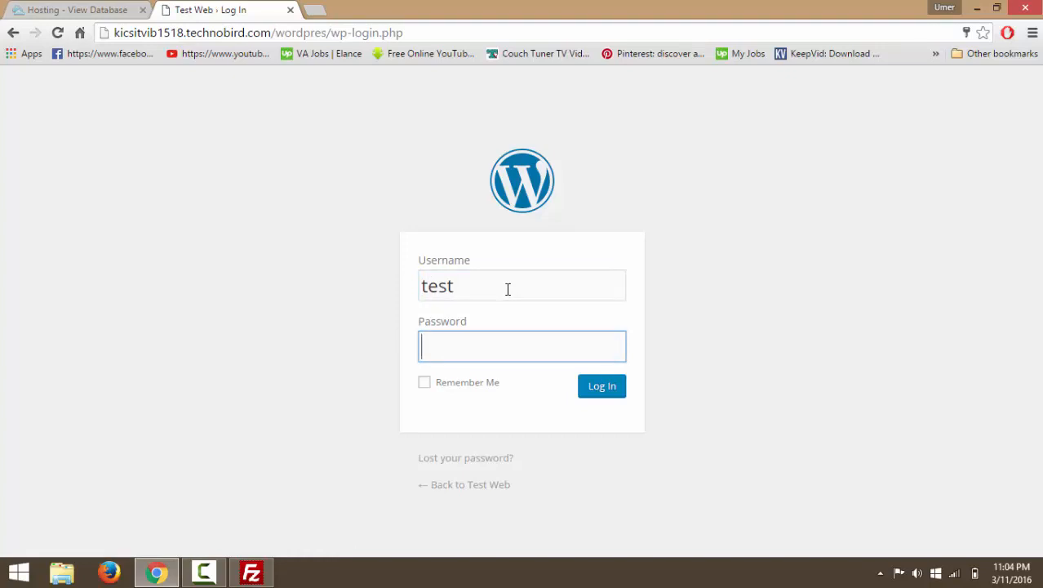
left_click(608, 392)
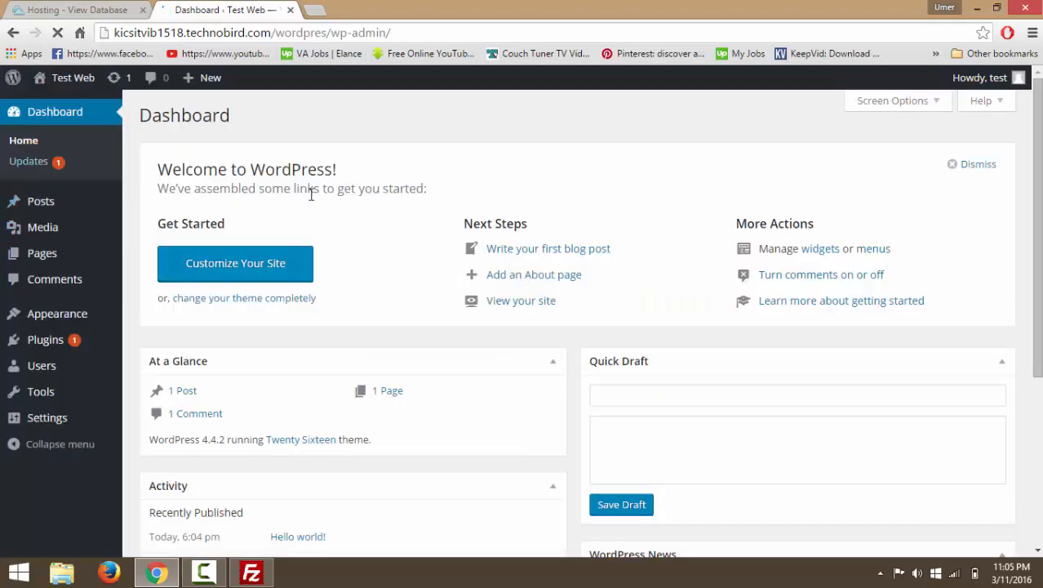
Go to the public Test Web site from the admin bar, dismissing the save-password prompt.
scroll(506, 215, "down", 2)
scroll(506, 214, "down", 2)
scroll(505, 214, "up", 4)
mouse_move(38, 86)
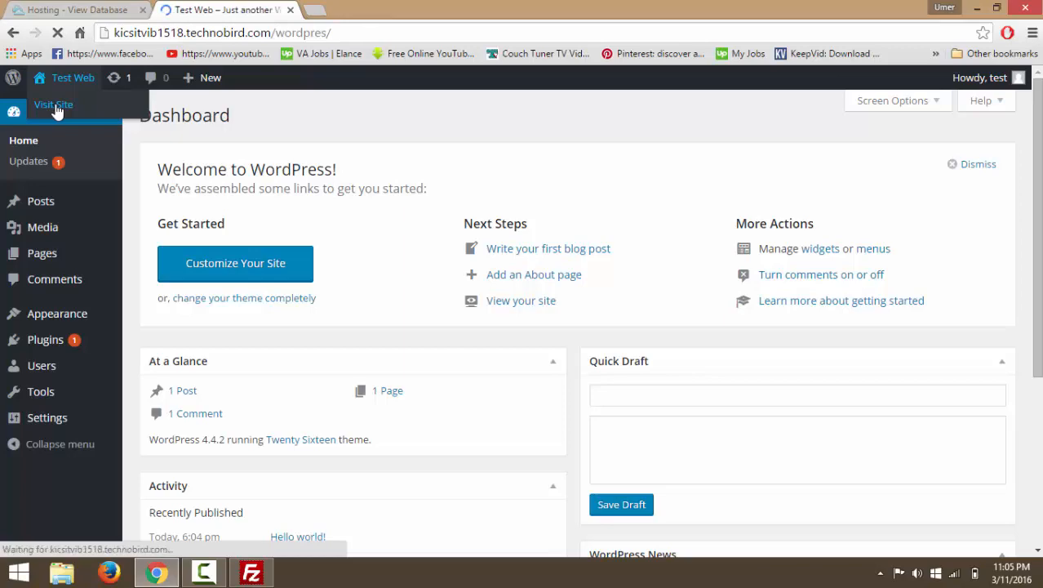
scroll(600, 319, "down", 7)
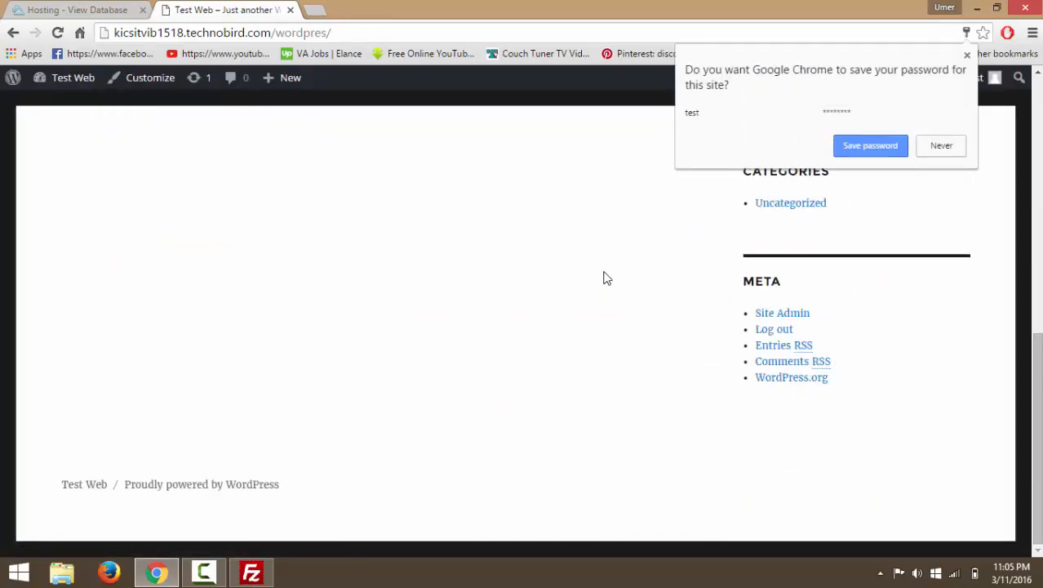
scroll(607, 278, "up", 7)
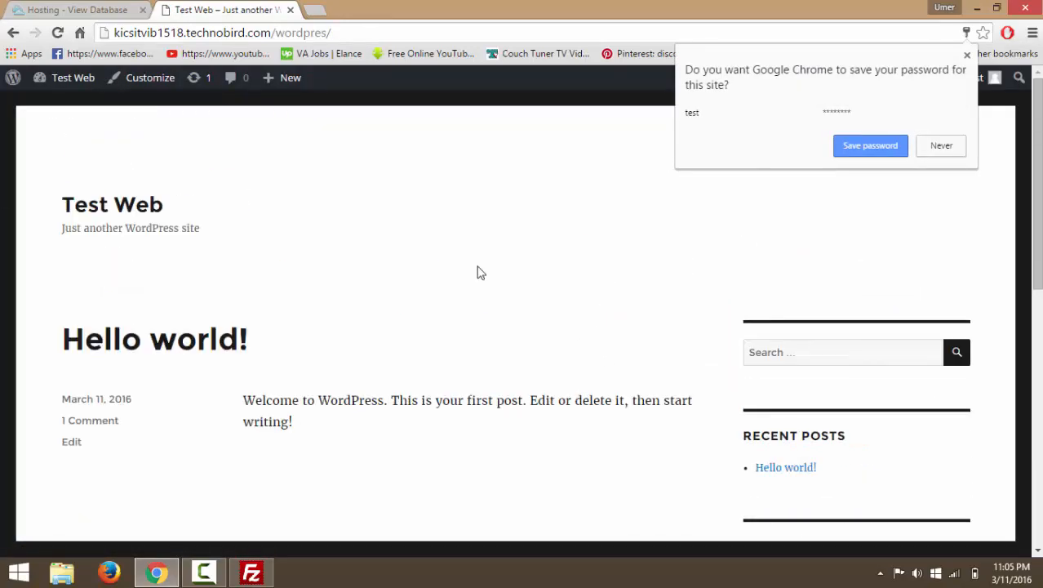
left_click(968, 55)
Scroll through the front page's Hello world! post and Meta sidebar widgets.
scroll(580, 242, "down", 5)
scroll(581, 239, "up", 5)
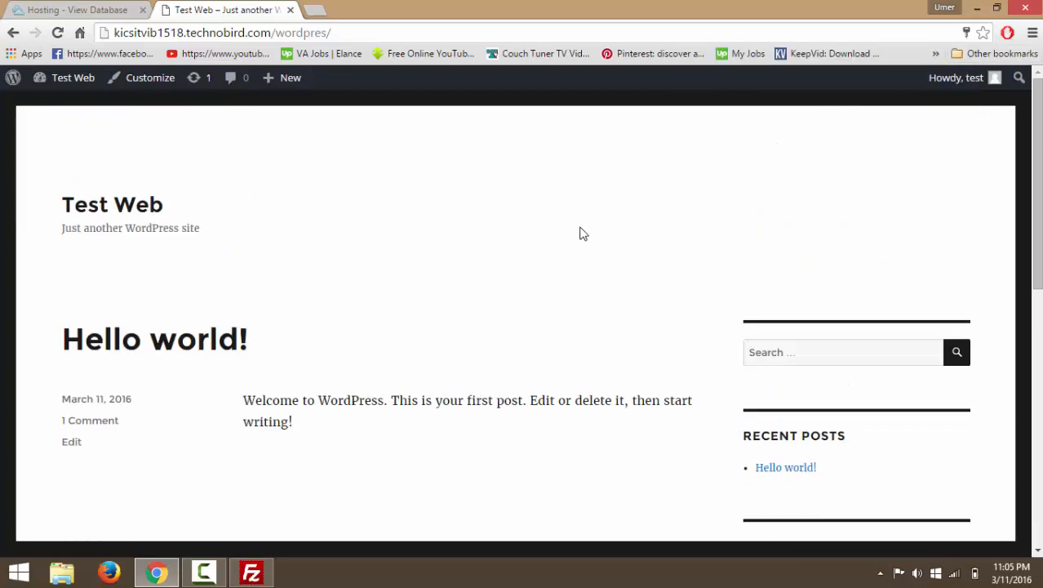
scroll(379, 301, "down", 2)
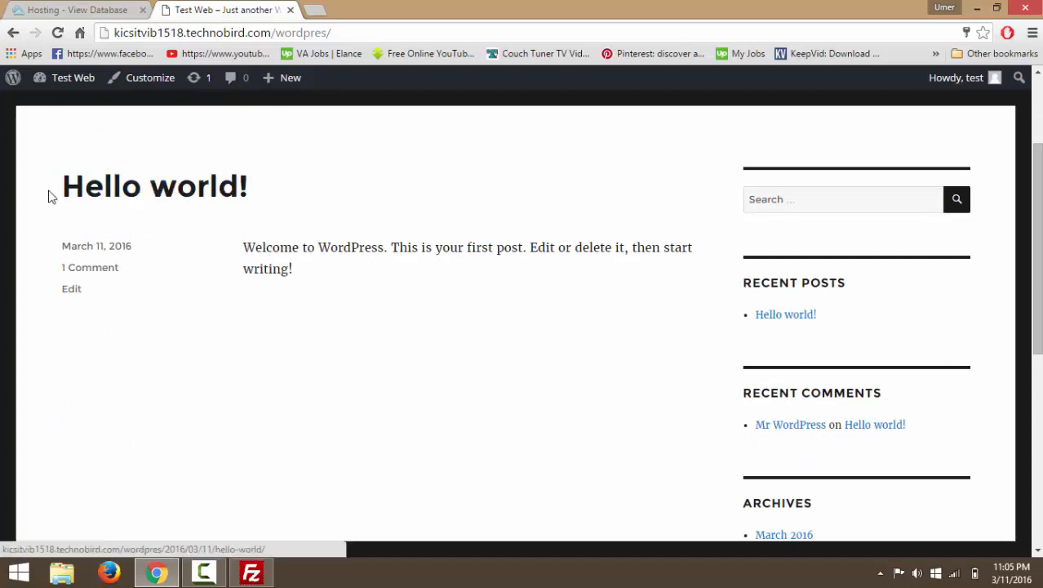
scroll(180, 270, "up", 2)
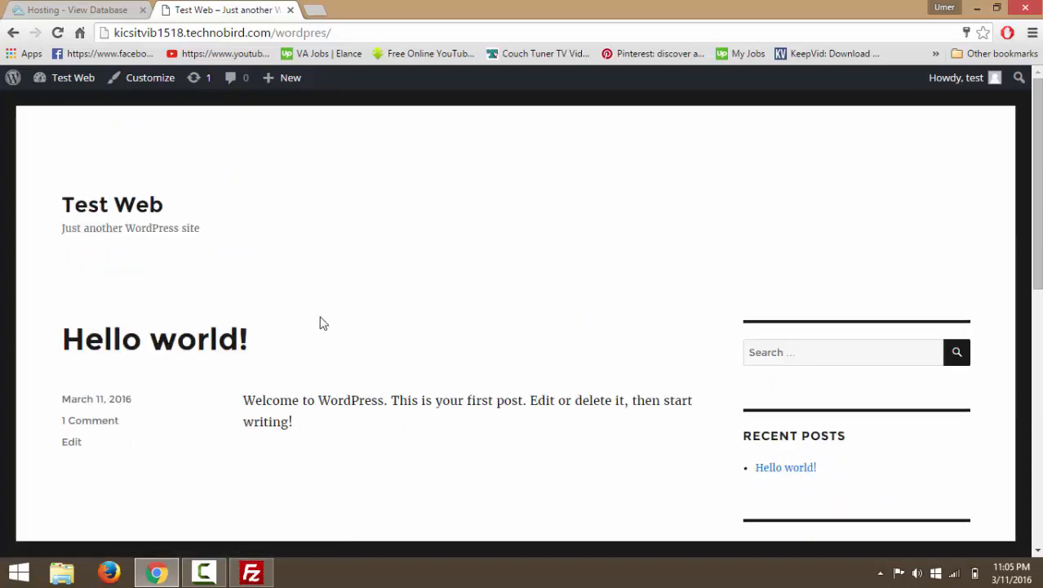
left_click_drag(249, 340, 58, 341)
scroll(596, 318, "down", 5)
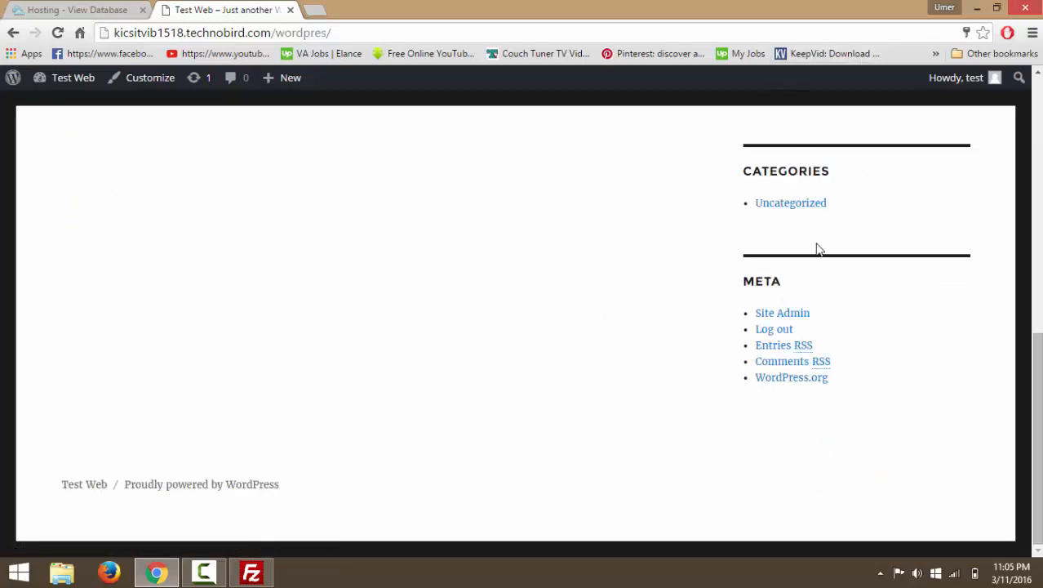
scroll(661, 237, "up", 5)
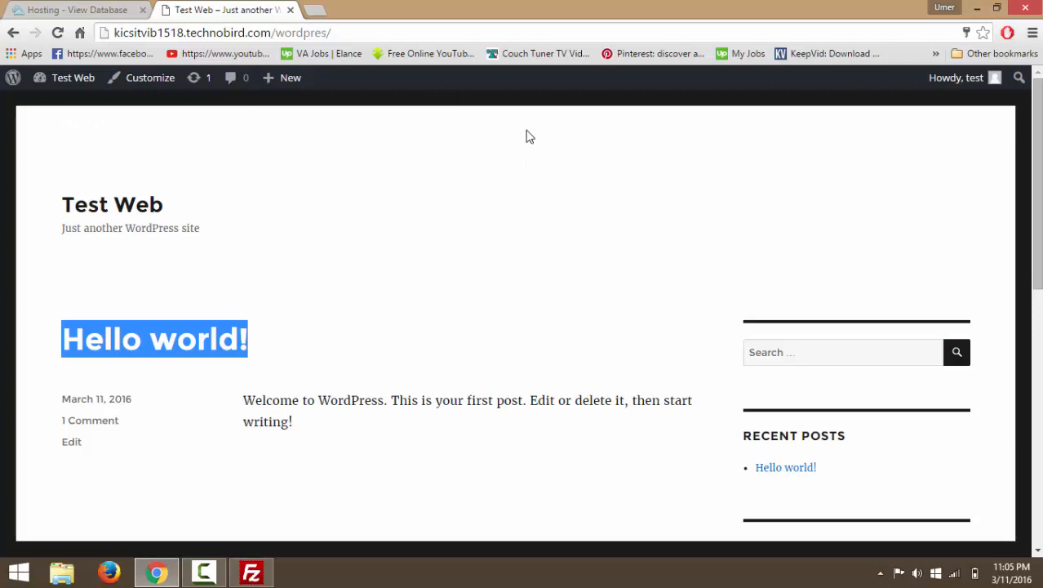
Return to the 996201_test database page and clear the hostname selection.
left_click(81, 8)
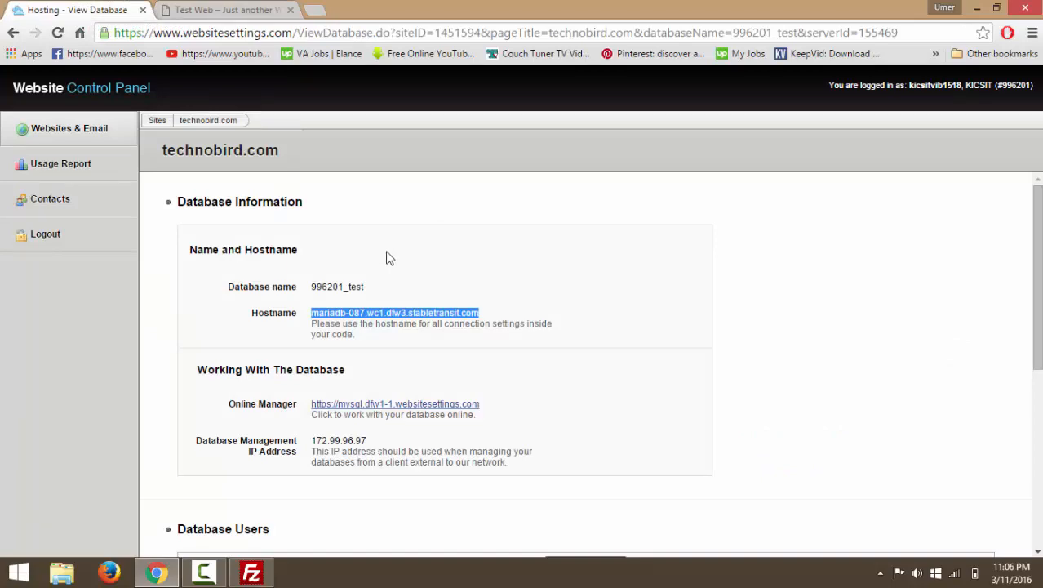
scroll(389, 271, "down", 3)
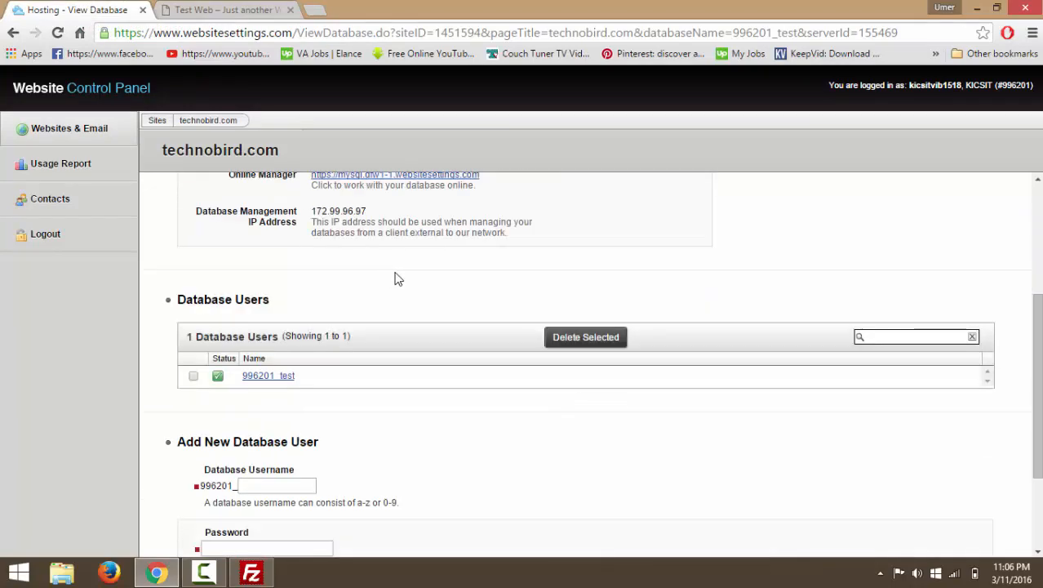
scroll(396, 276, "up", 2)
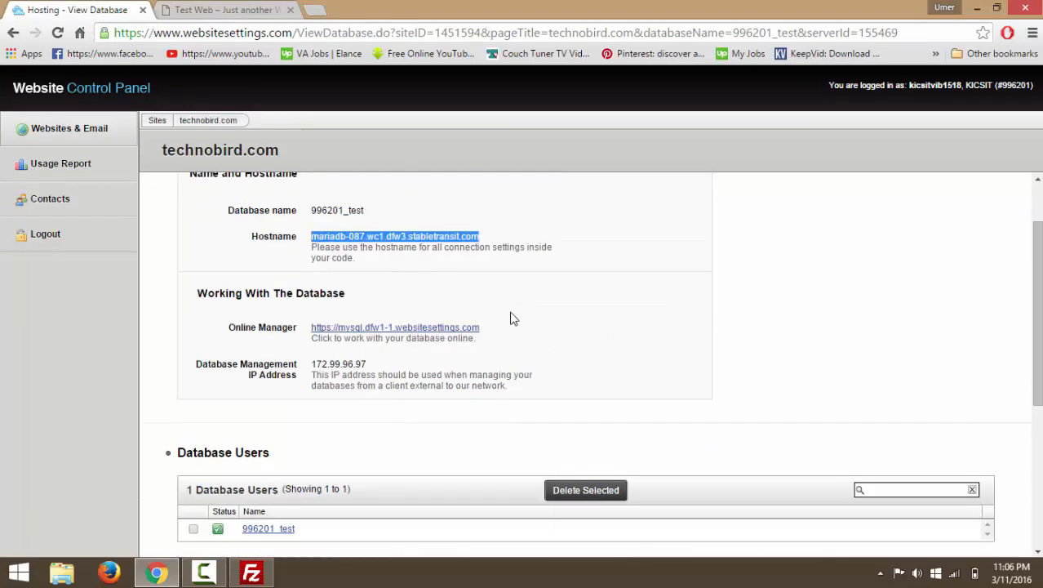
scroll(514, 320, "up", 1)
left_click(494, 275)
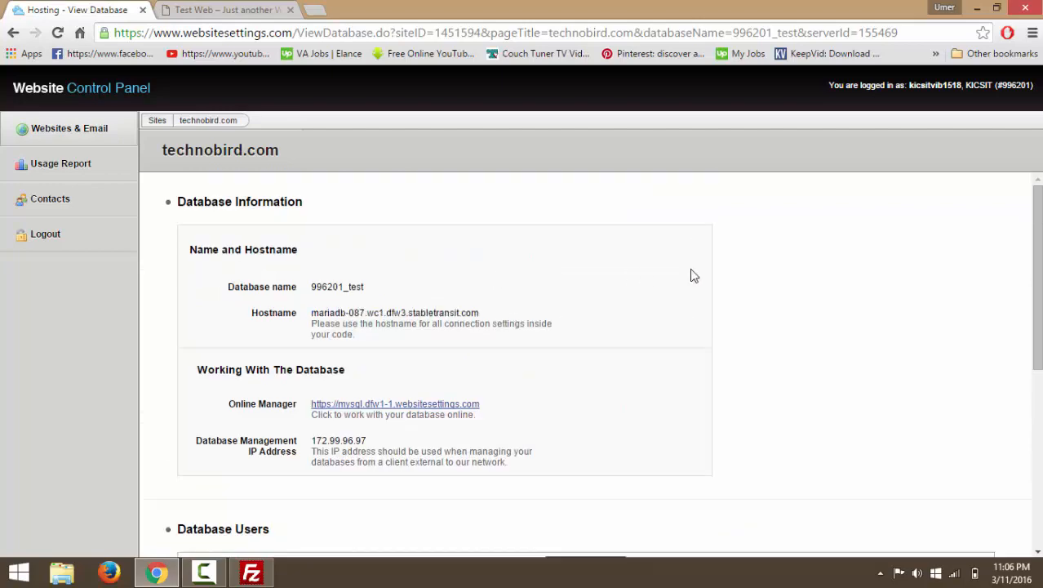
Open the database's Online Manager link in a new browser tab.
scroll(690, 282, "down", 3)
scroll(690, 282, "up", 3)
scroll(556, 268, "down", 2)
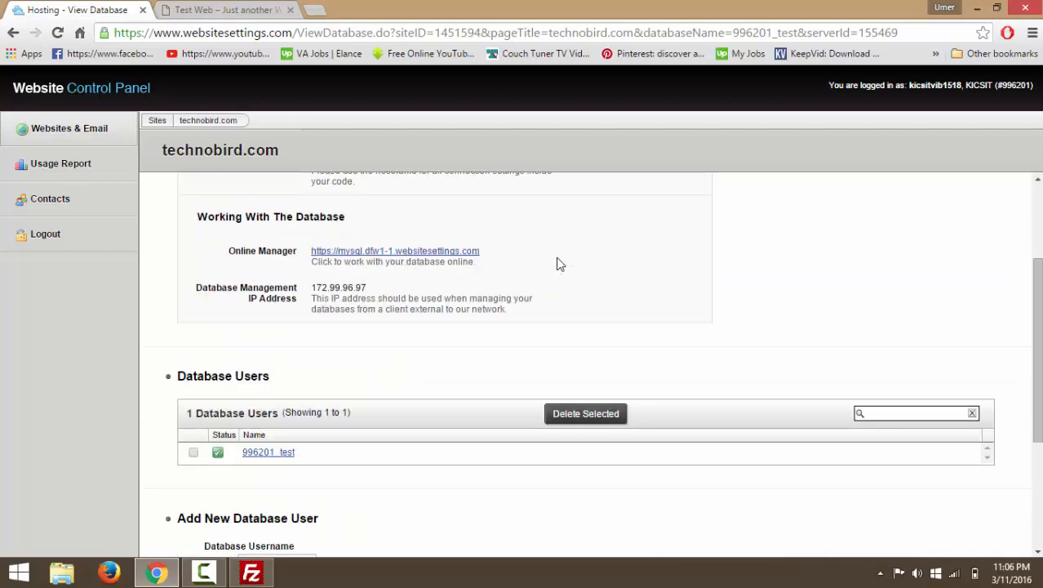
scroll(558, 264, "down", 2)
scroll(558, 263, "up", 3)
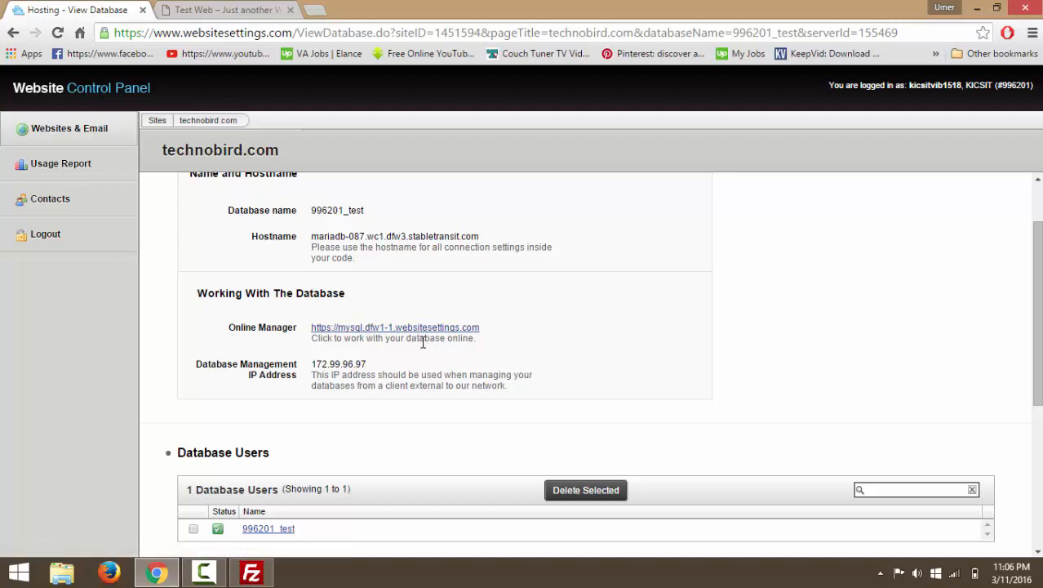
left_click(367, 331)
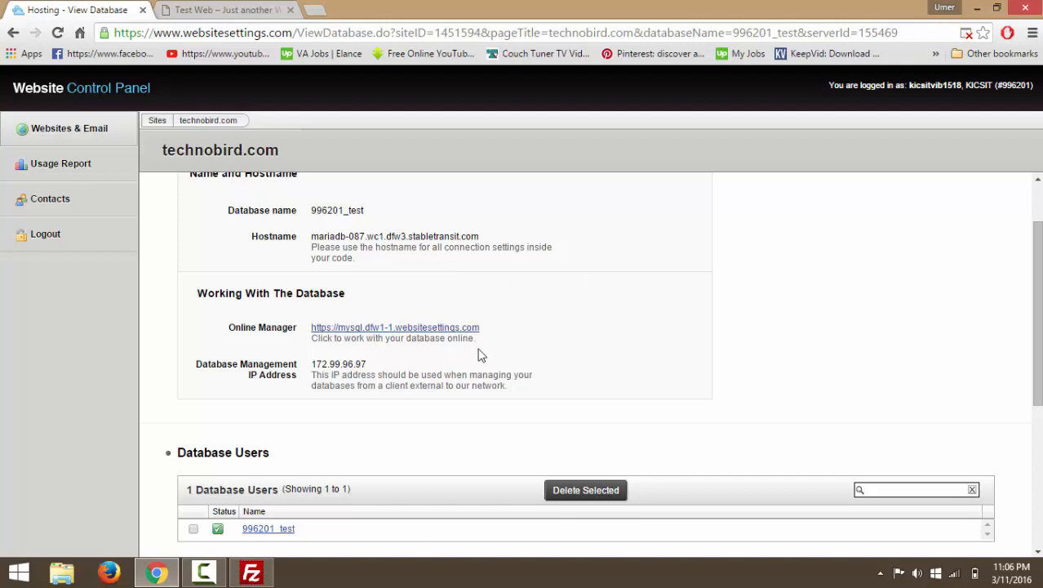
right_click(429, 330)
left_click(451, 336)
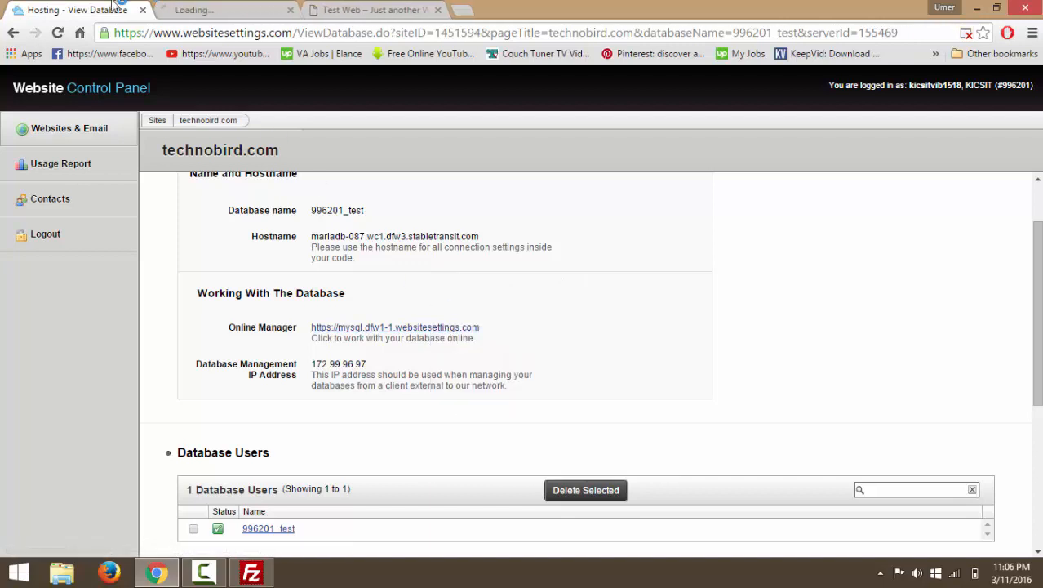
Try logging in to phpMyAdmin in the new tab with the WordPress test credentials.
left_click(229, 9)
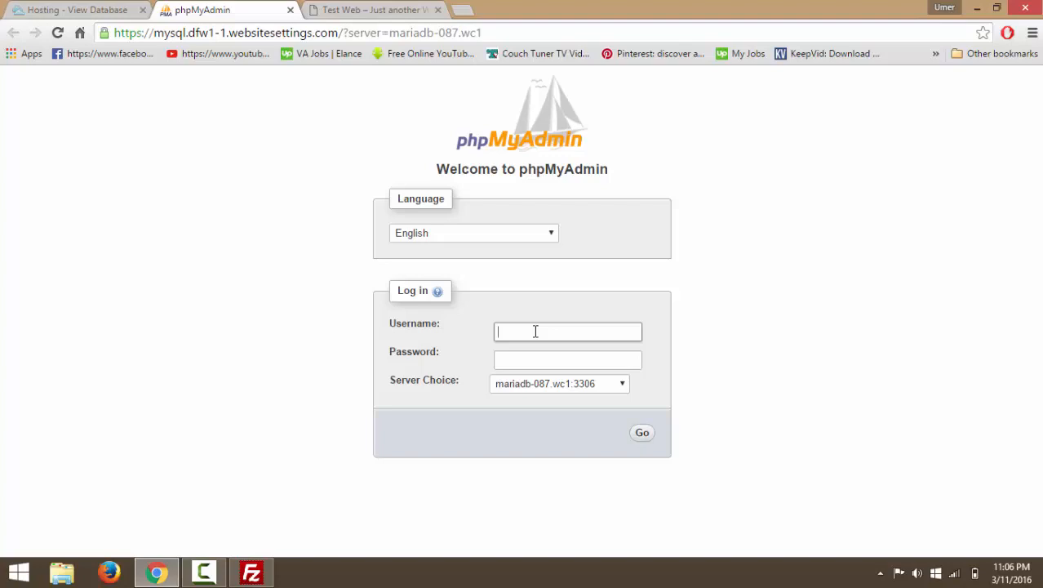
type("u")
type("est")
key("Tab")
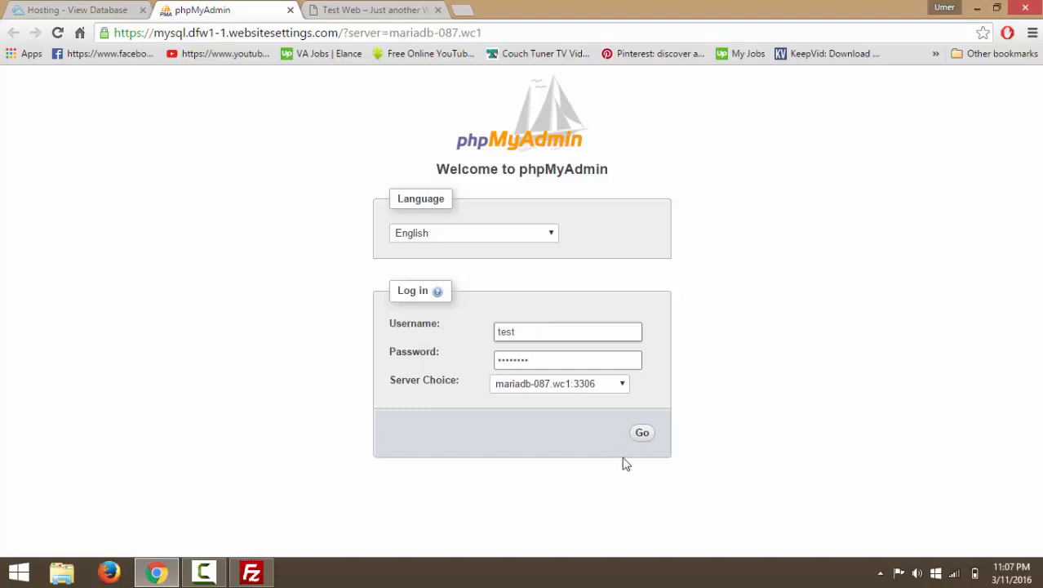
left_click(644, 435)
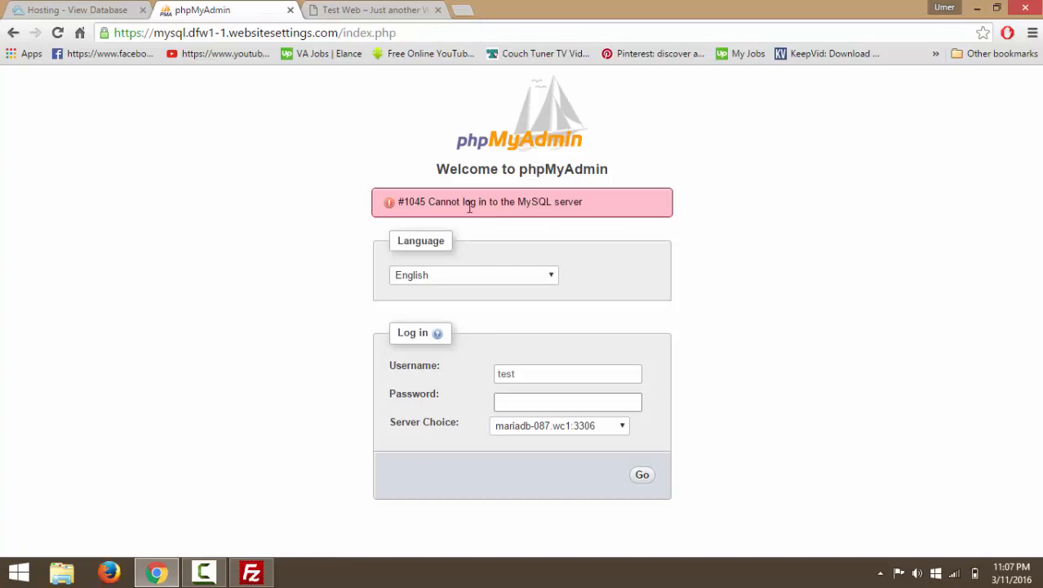
Retry the login with the hosting account name, keep English, then return to the control panel.
double_click(555, 373)
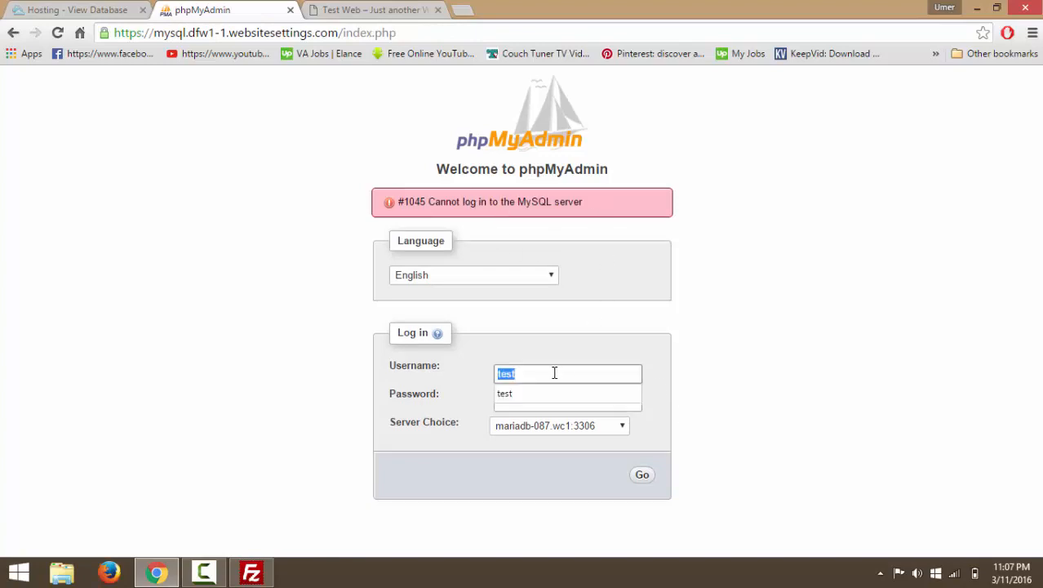
key("BackSpace")
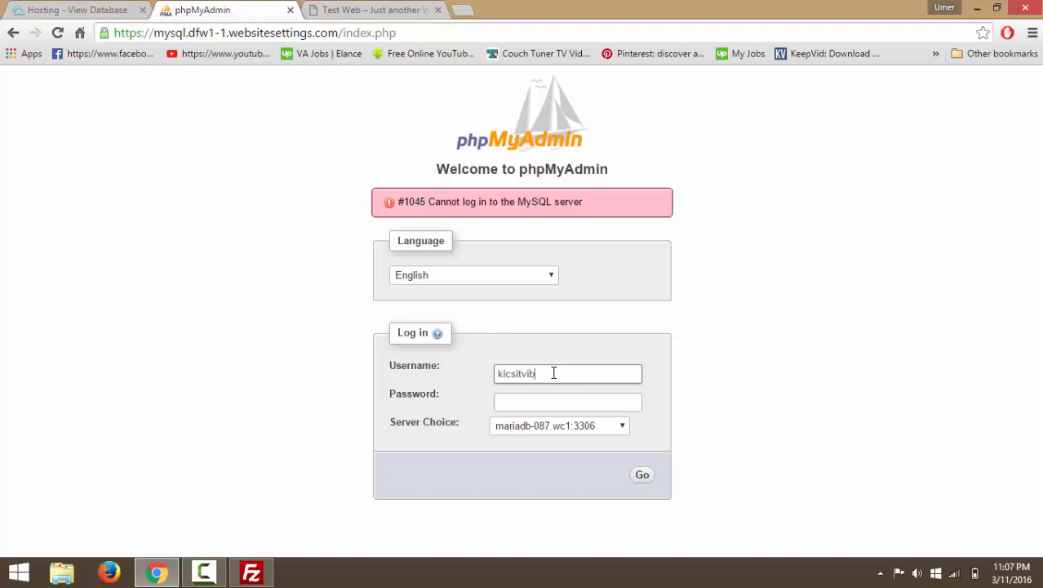
type("1515")
key("Tab")
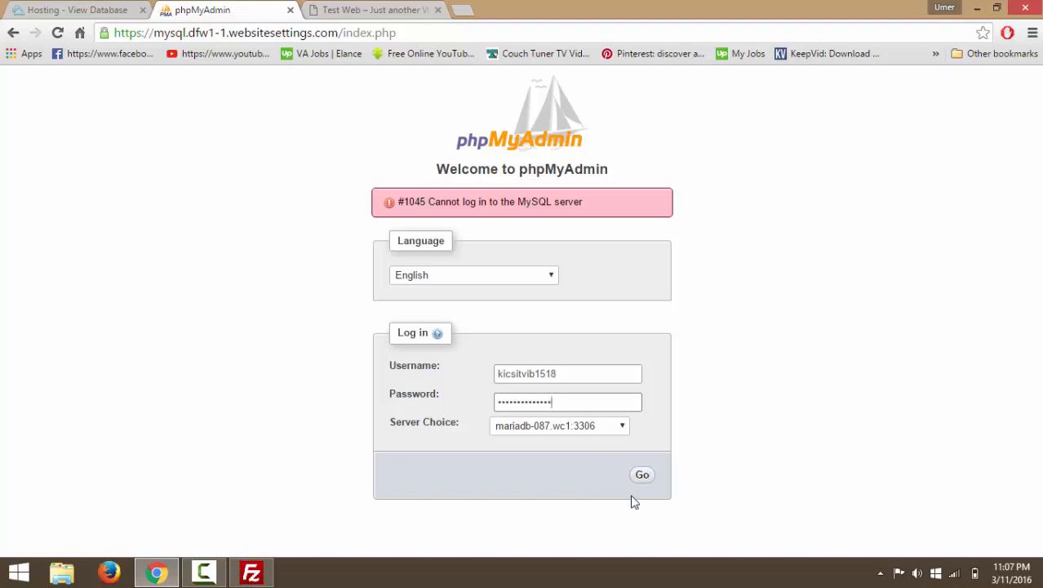
left_click(643, 474)
left_click(553, 276)
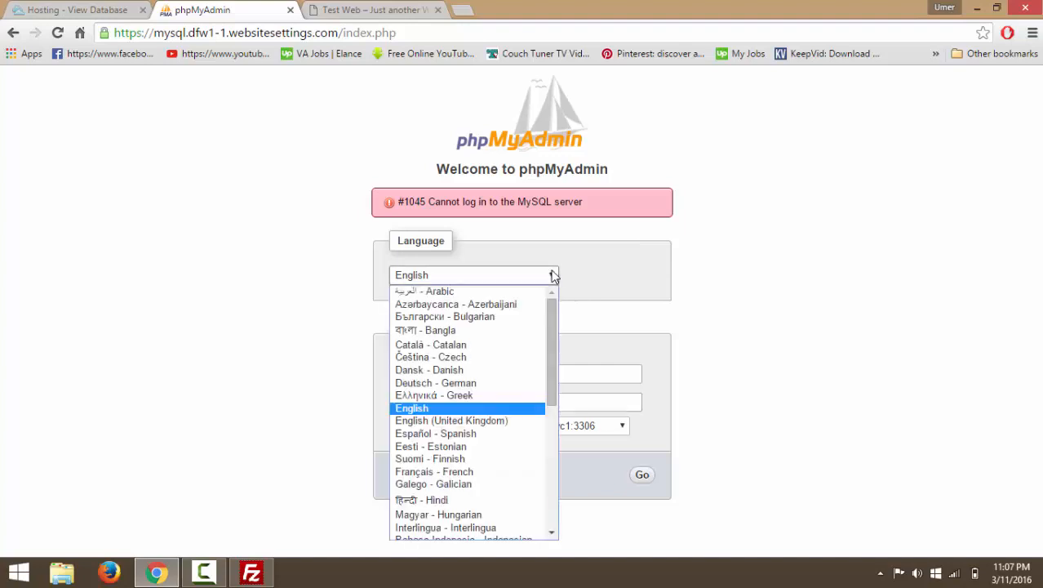
left_click(553, 276)
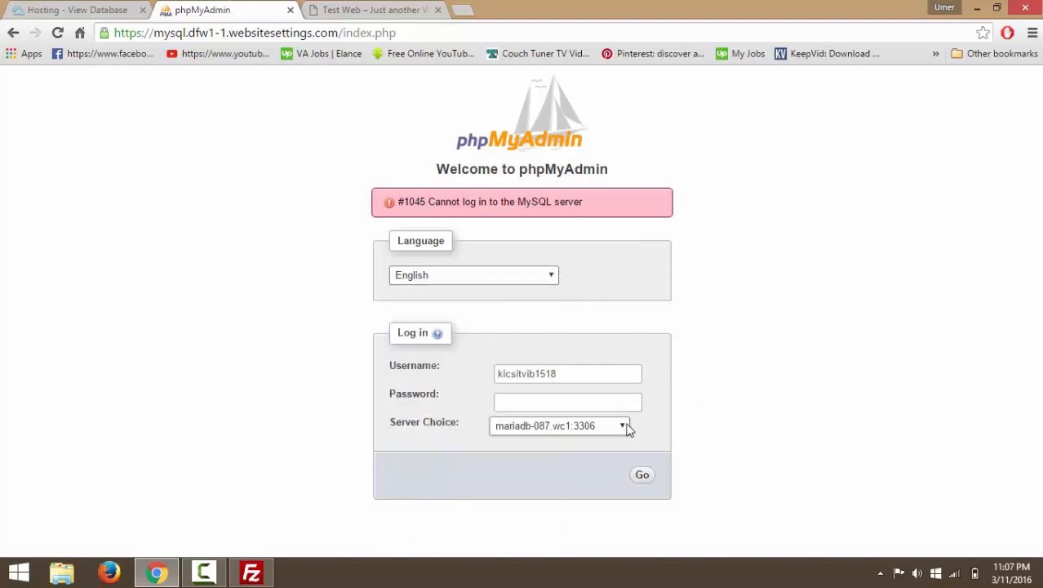
left_click(106, 9)
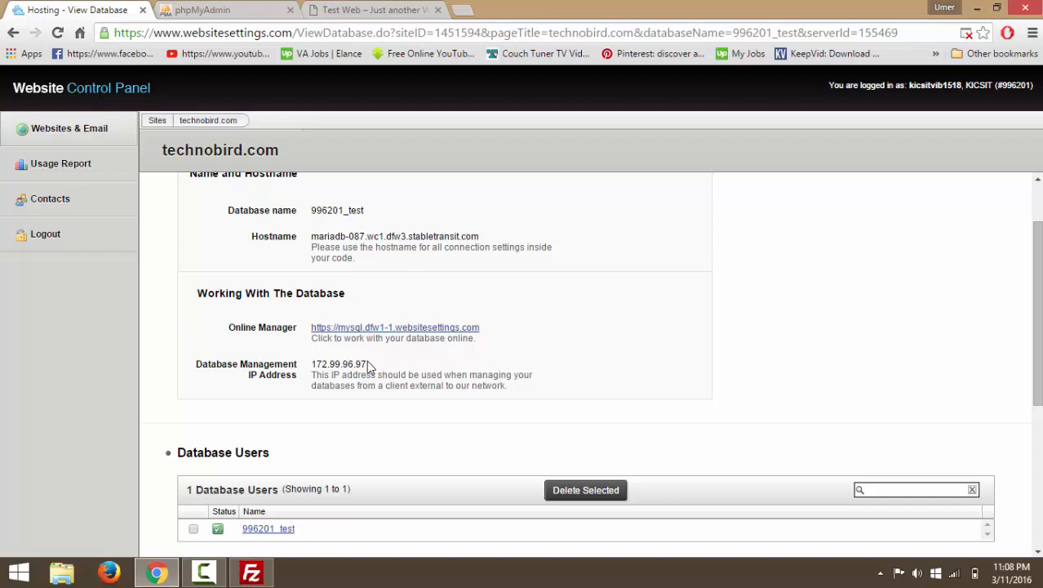
Copy the management IP 172.99.96.97 and open it in a new browser tab.
left_click_drag(367, 364, 315, 367)
left_click_drag(373, 368, 310, 366)
scroll(421, 377, "down", 4)
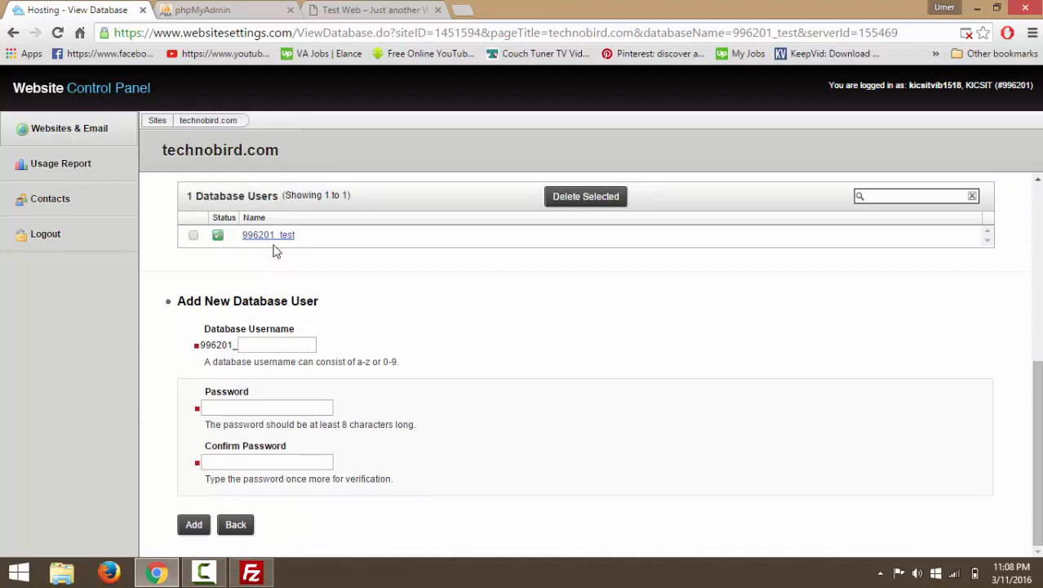
left_click(462, 11)
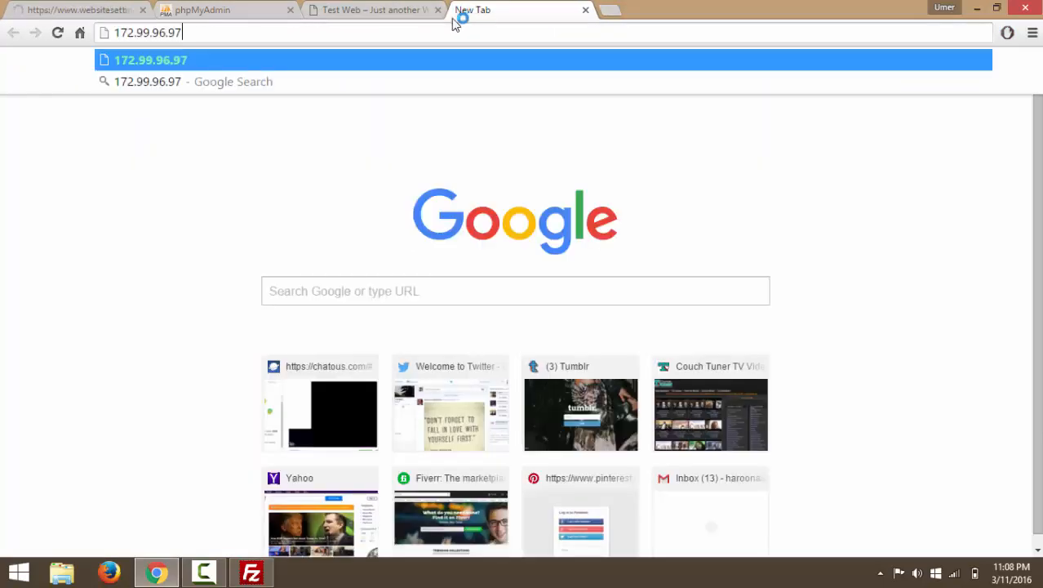
key("Return")
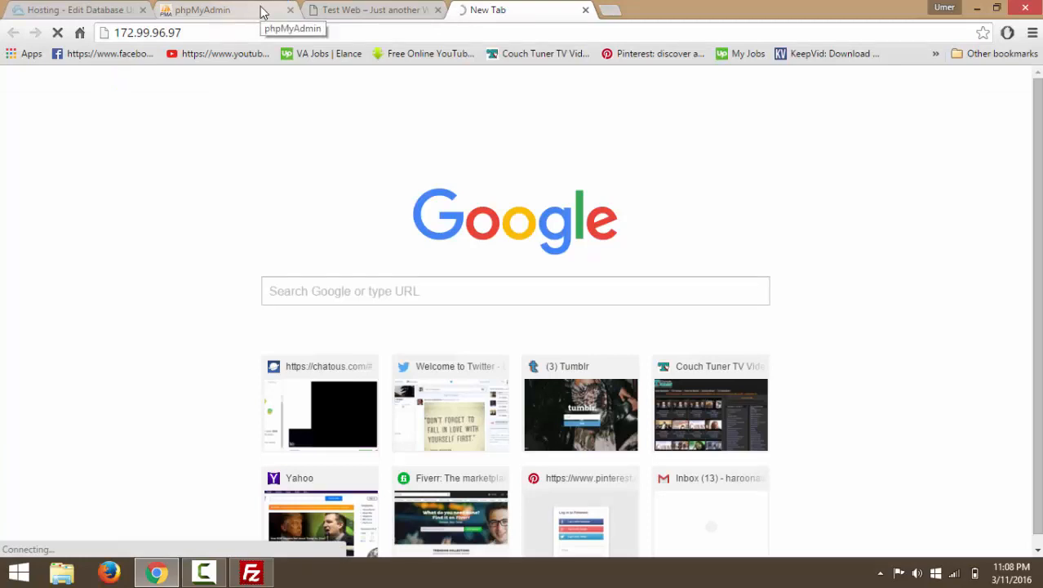
Copy username 996201_test from the Edit Database User page and go to phpMyAdmin's login.
left_click(261, 11)
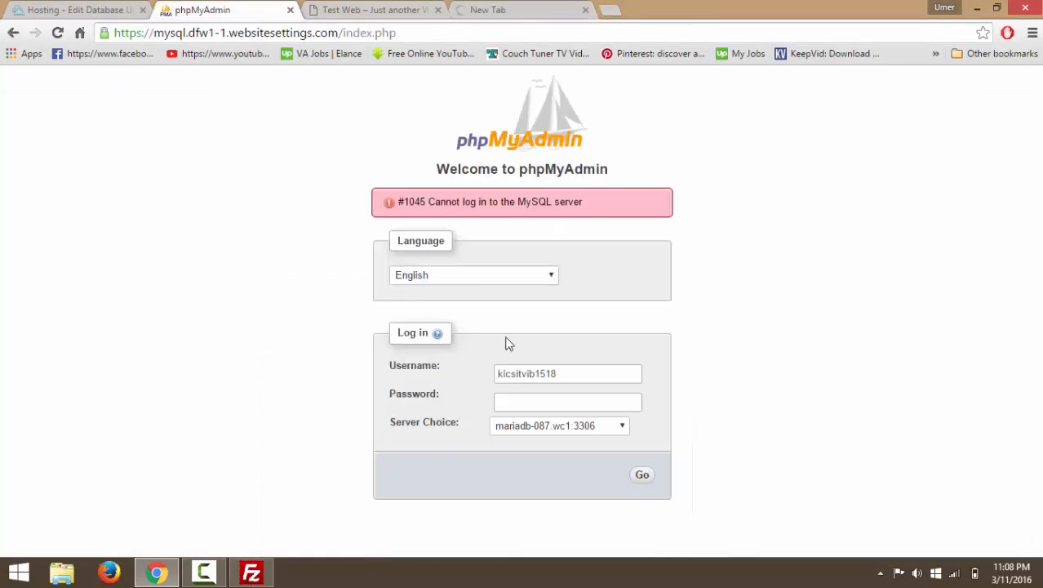
left_click(506, 8)
left_click(57, 9)
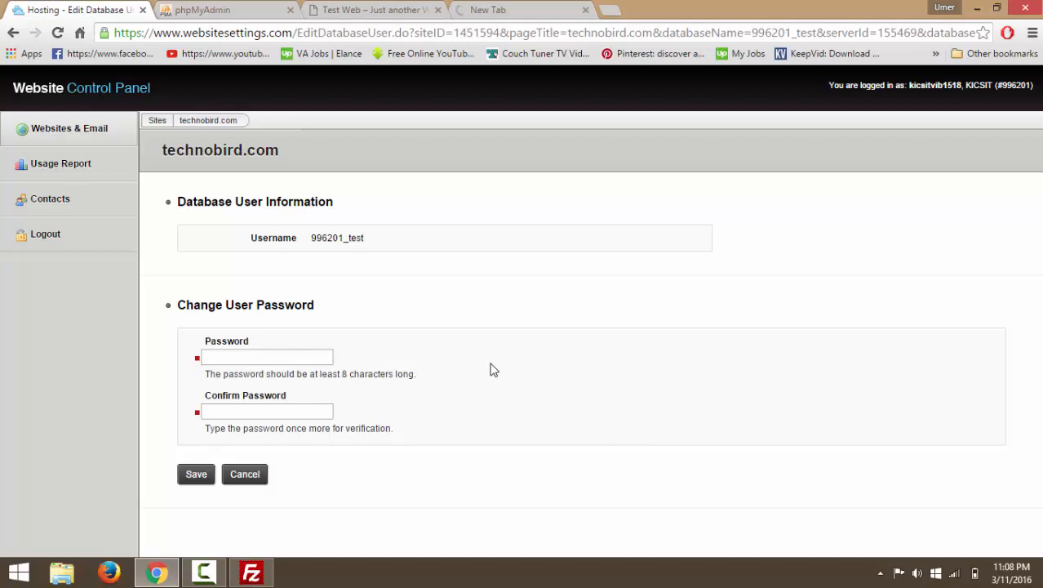
left_click(373, 8)
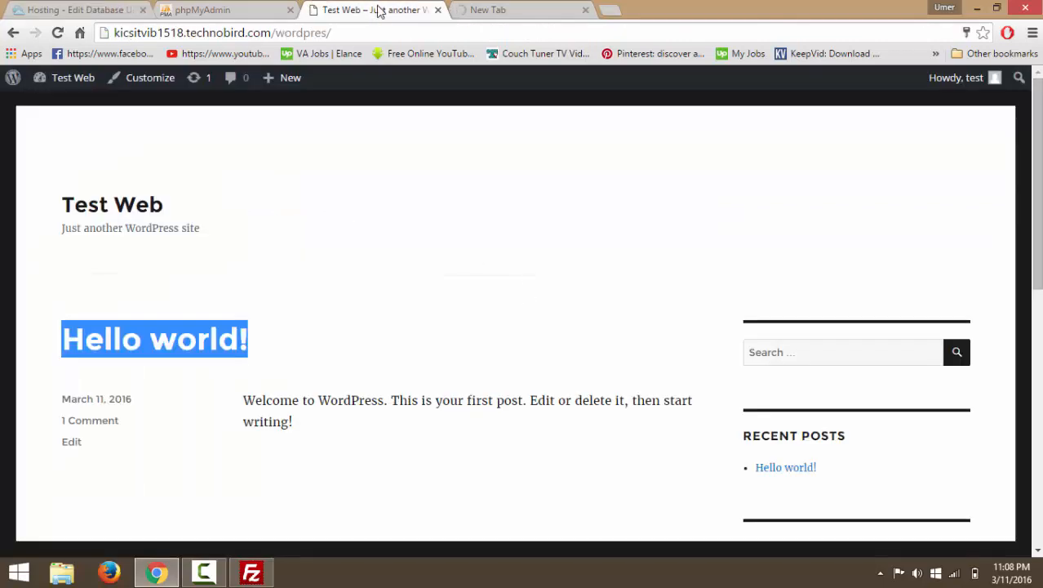
left_click(245, 10)
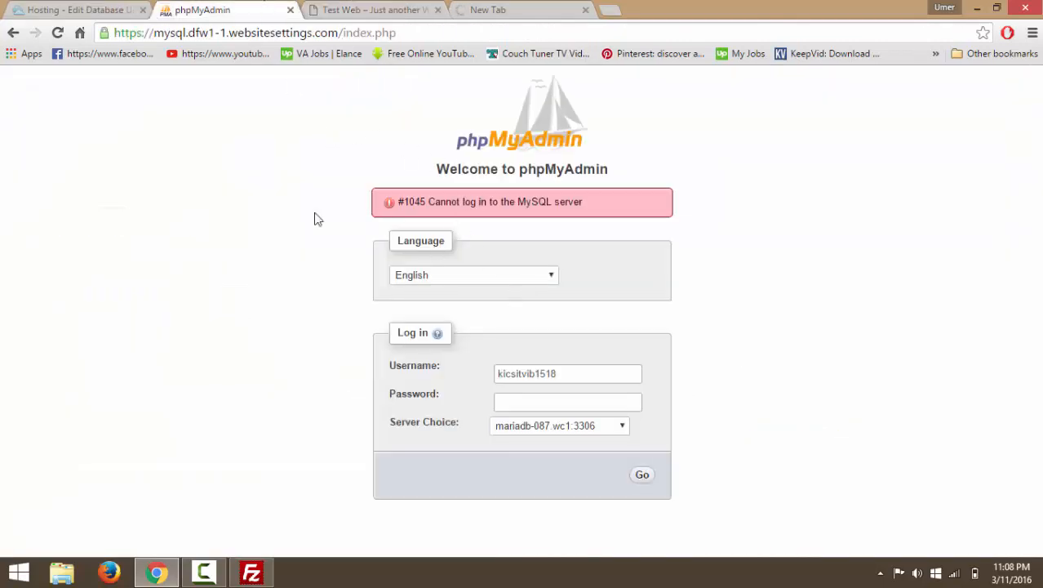
left_click(53, 10)
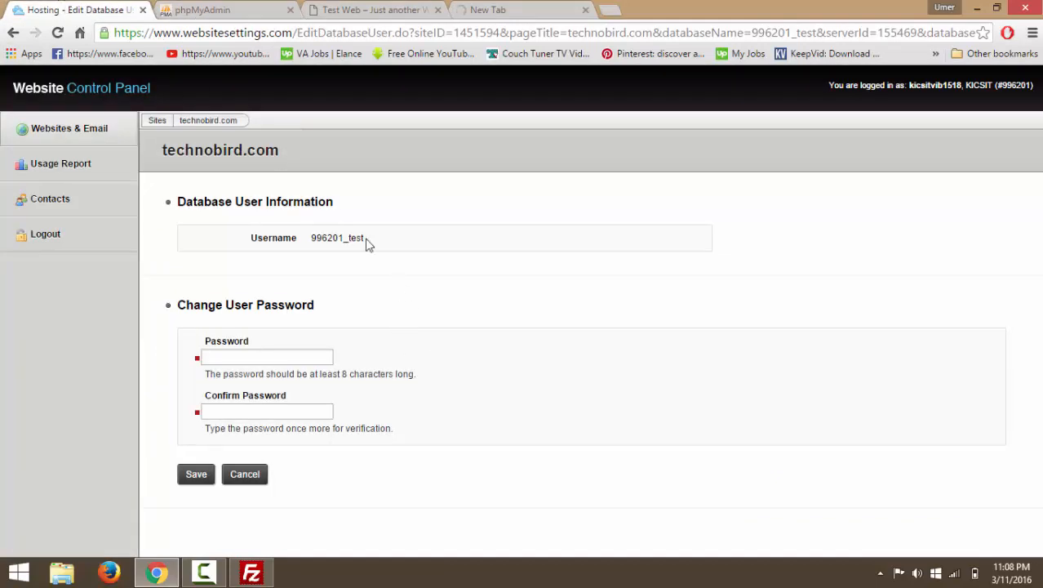
double_click(311, 234)
key("ctrl+c")
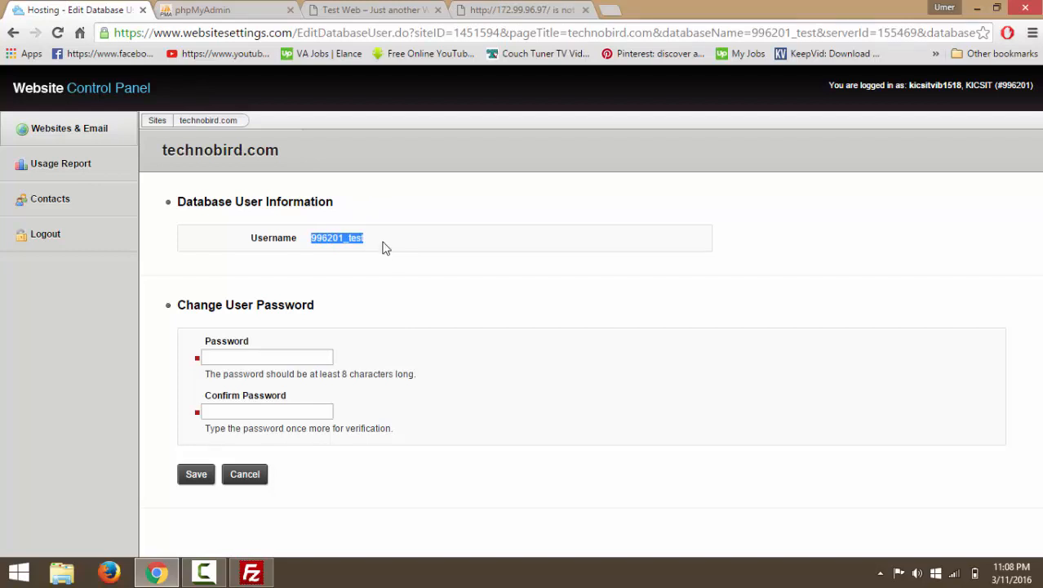
left_click(208, 10)
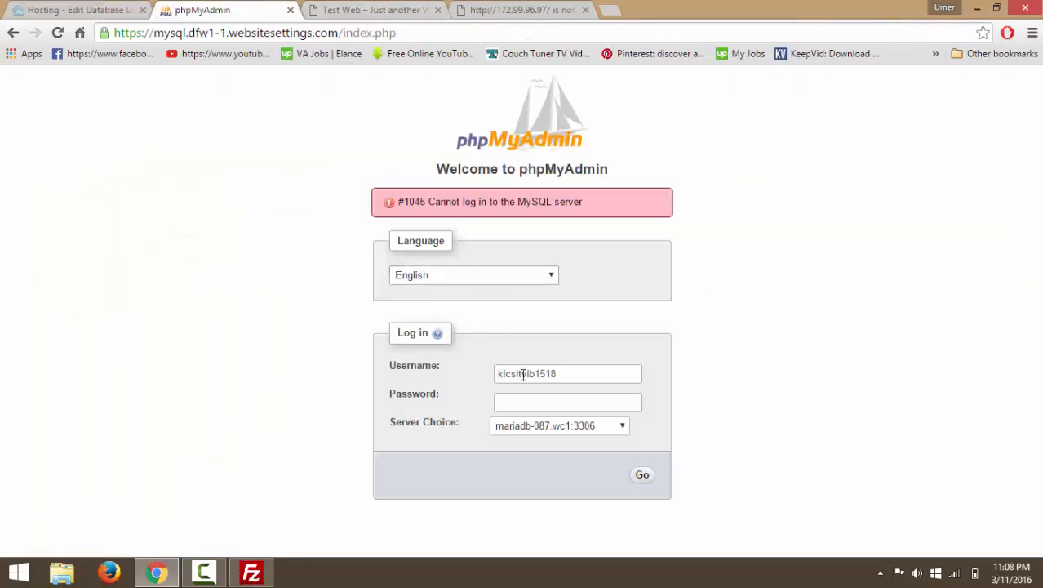
Log in to phpMyAdmin as 996201_test, declining the browser's offer to save the password.
left_click(561, 373)
double_click(566, 373)
key("ctrl+v")
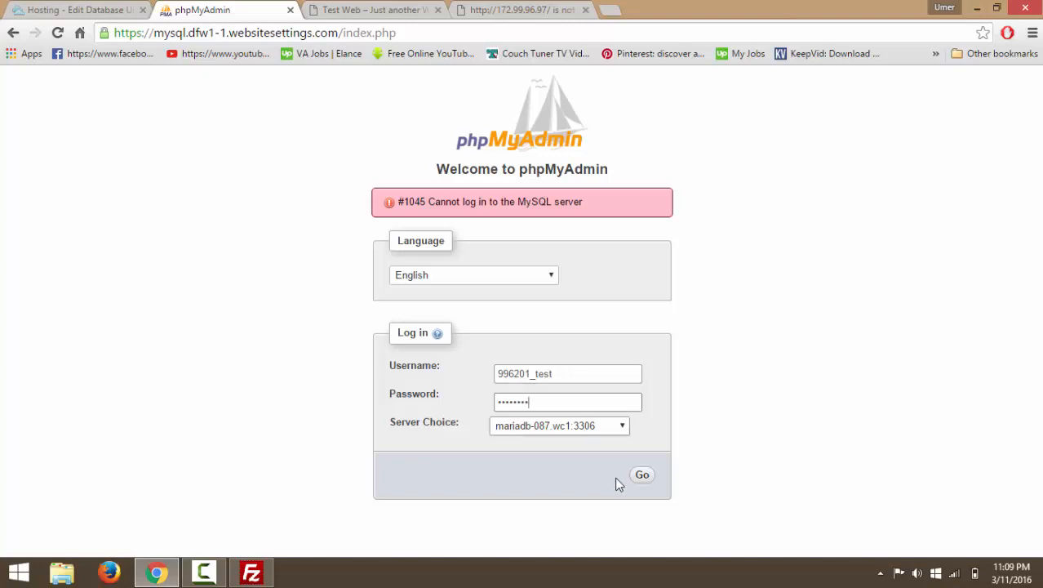
left_click(647, 475)
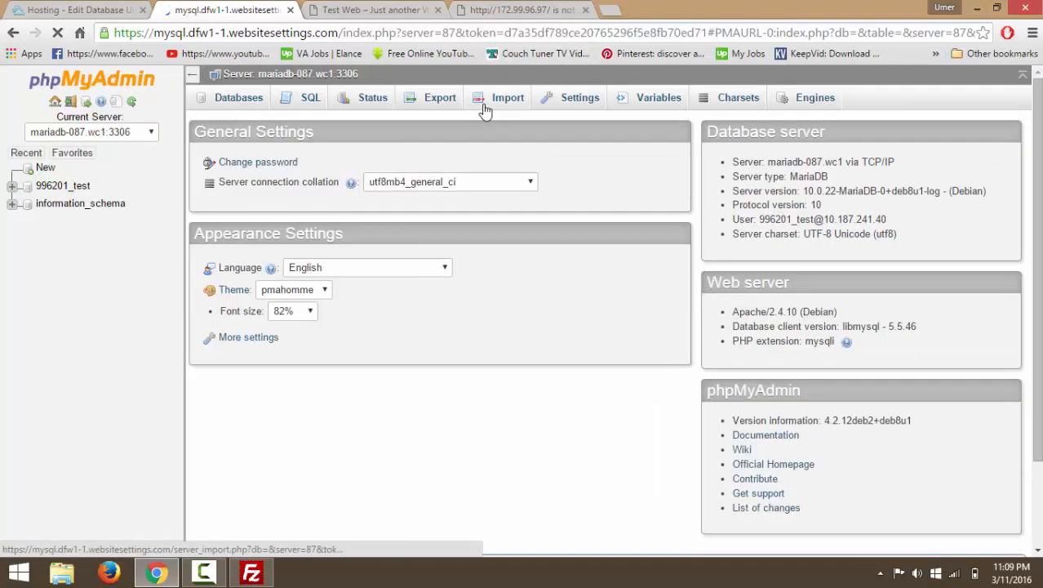
left_click(941, 145)
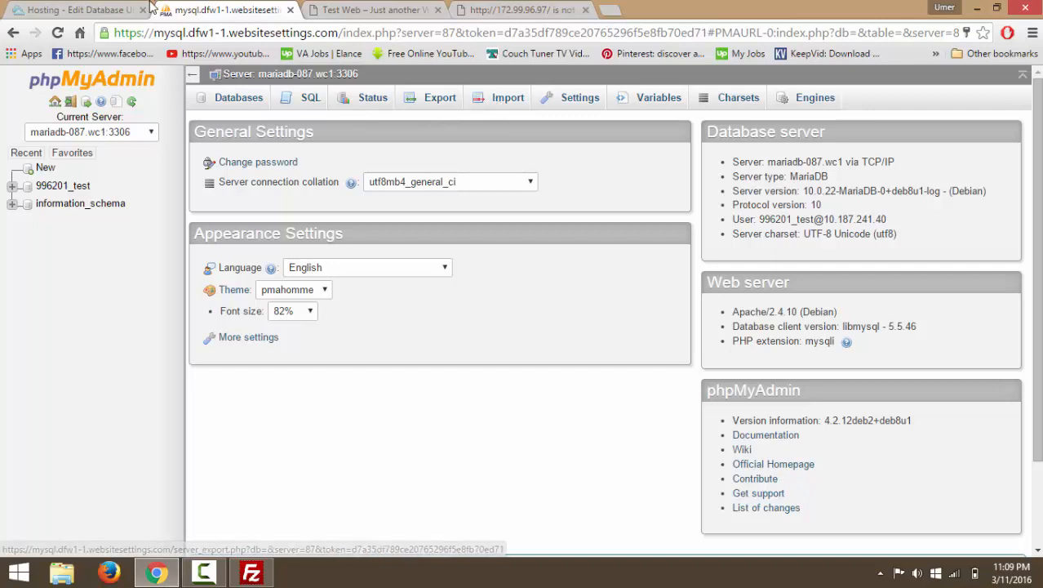
Open the server Import page, collapse the navigation panel, and close the phpMyAdmin tab.
left_click(497, 102)
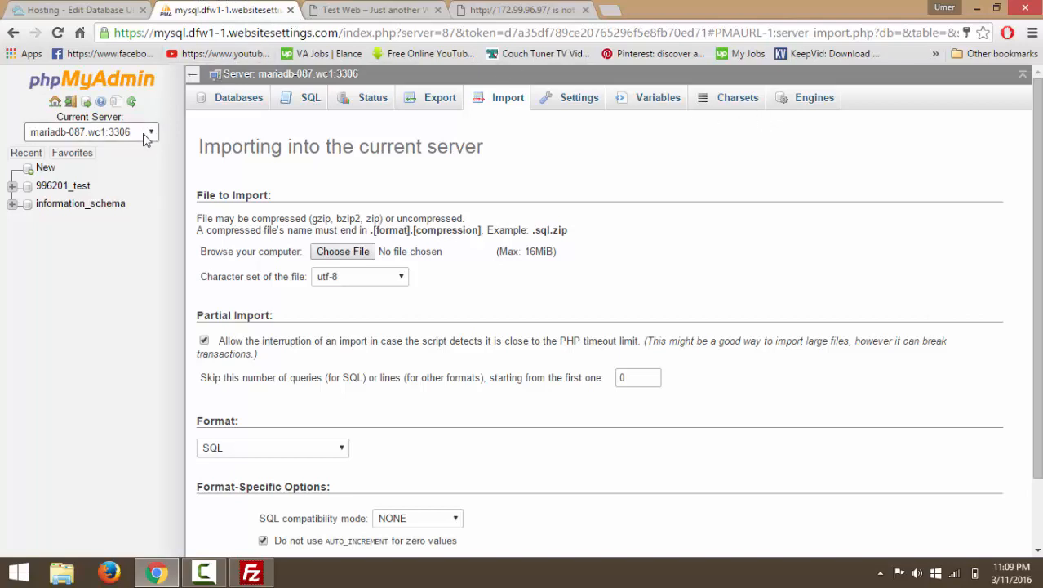
left_click(193, 73)
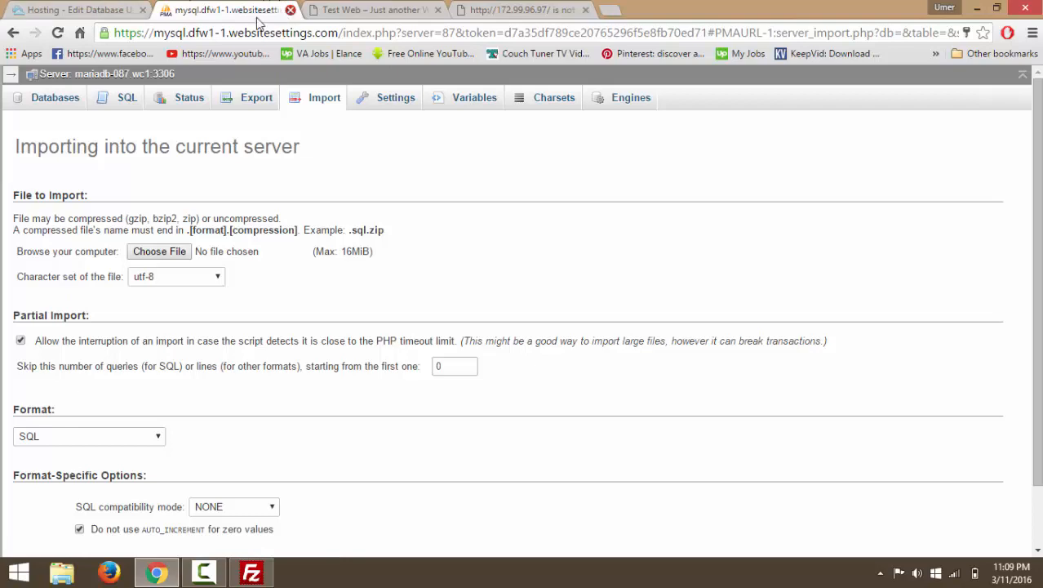
left_click(290, 10)
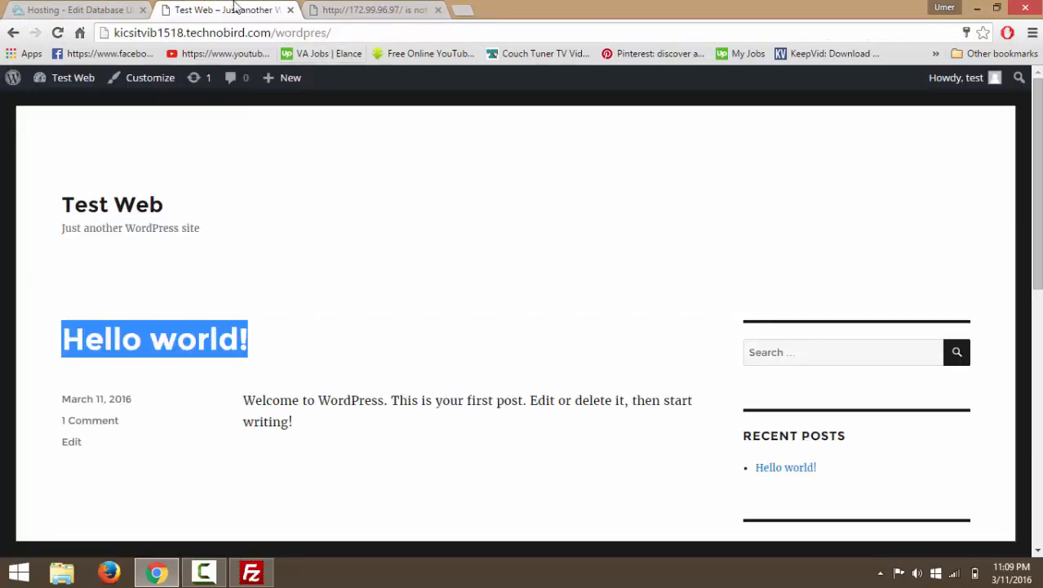
Close the unreachable 172.99.96.97 tab and log out of the hosting control panel.
left_click(42, 8)
left_click(381, 10)
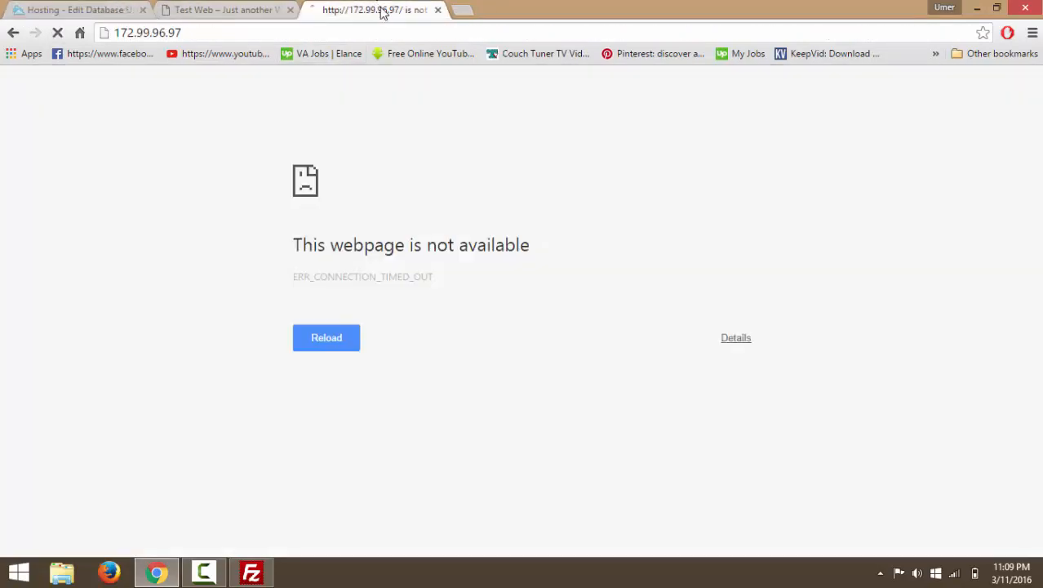
left_click(439, 10)
left_click(102, 9)
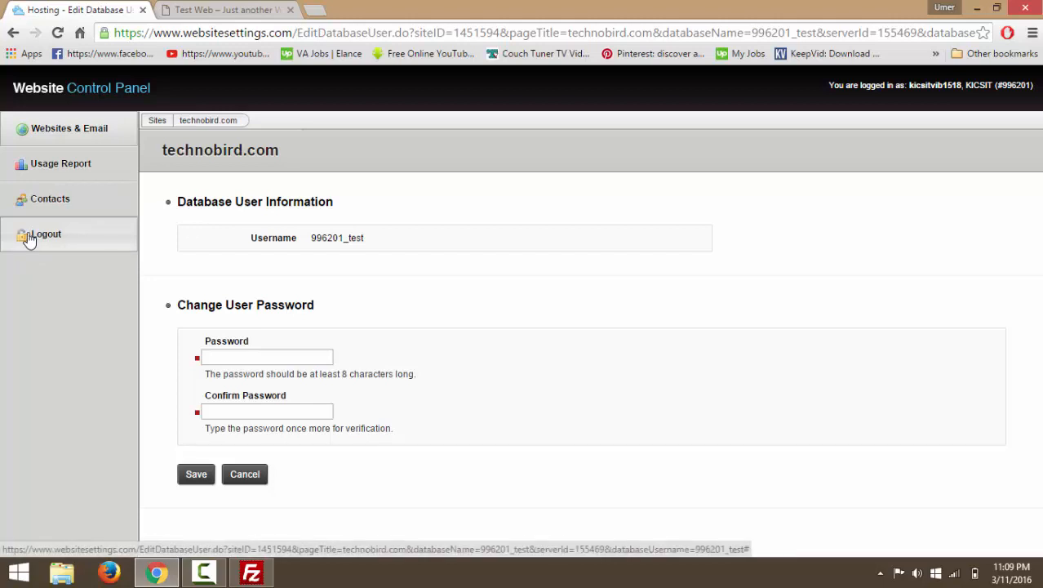
Log the test user out of the Test Web WordPress site and confirm the control panel shows its login.
left_click(273, 9)
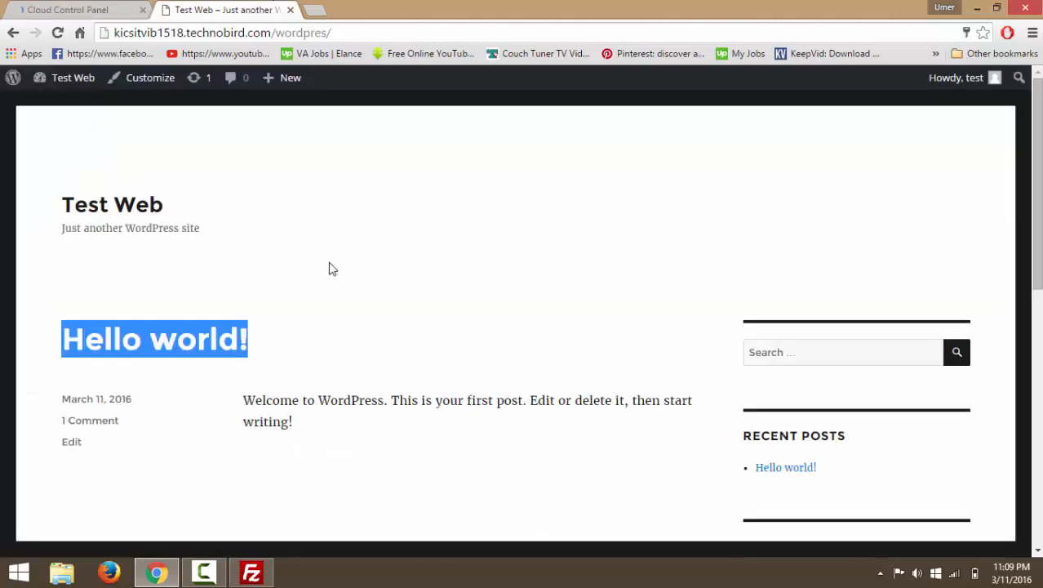
left_click(543, 248)
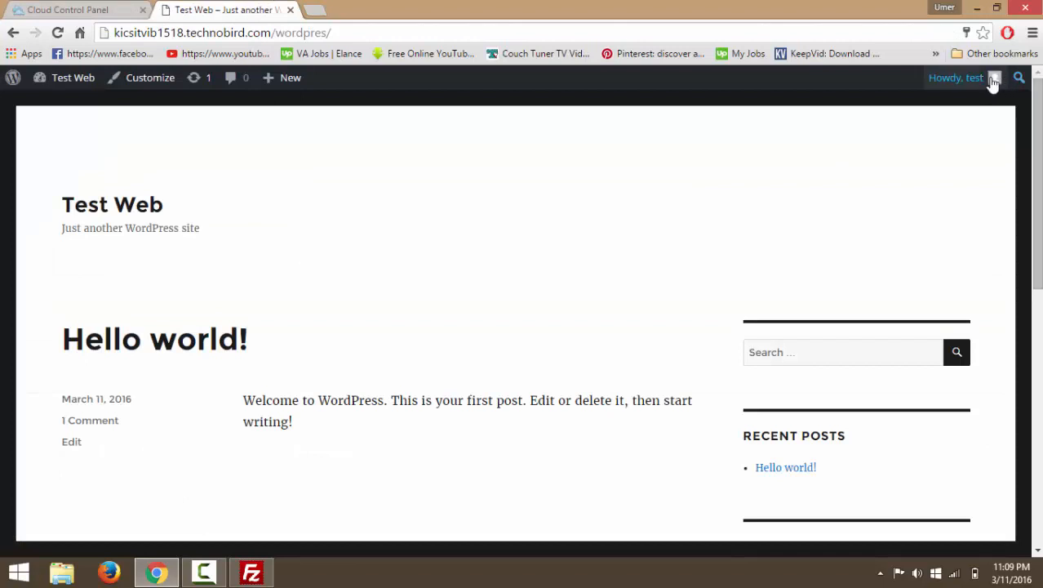
mouse_move(993, 78)
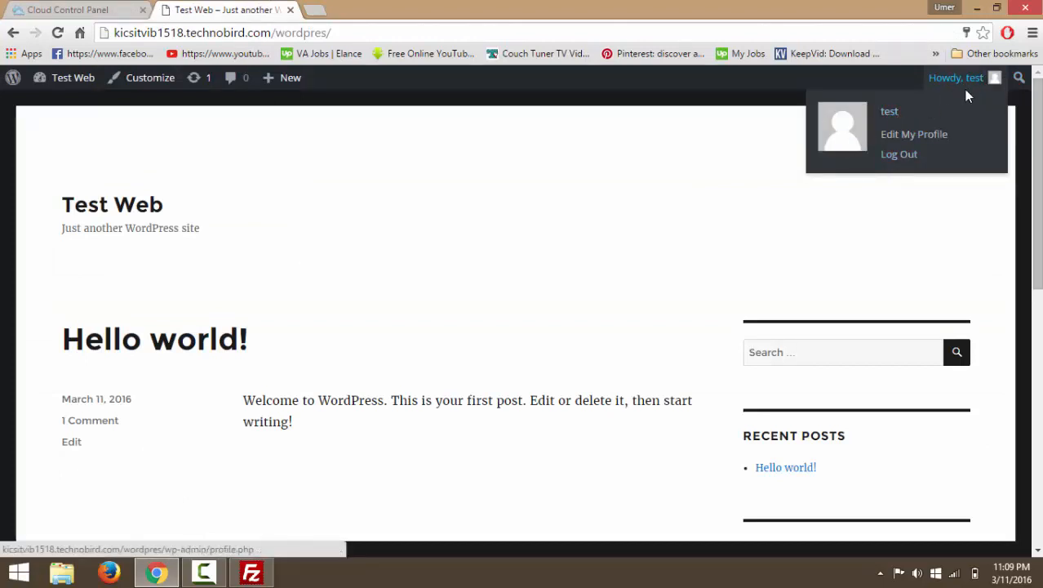
left_click(906, 155)
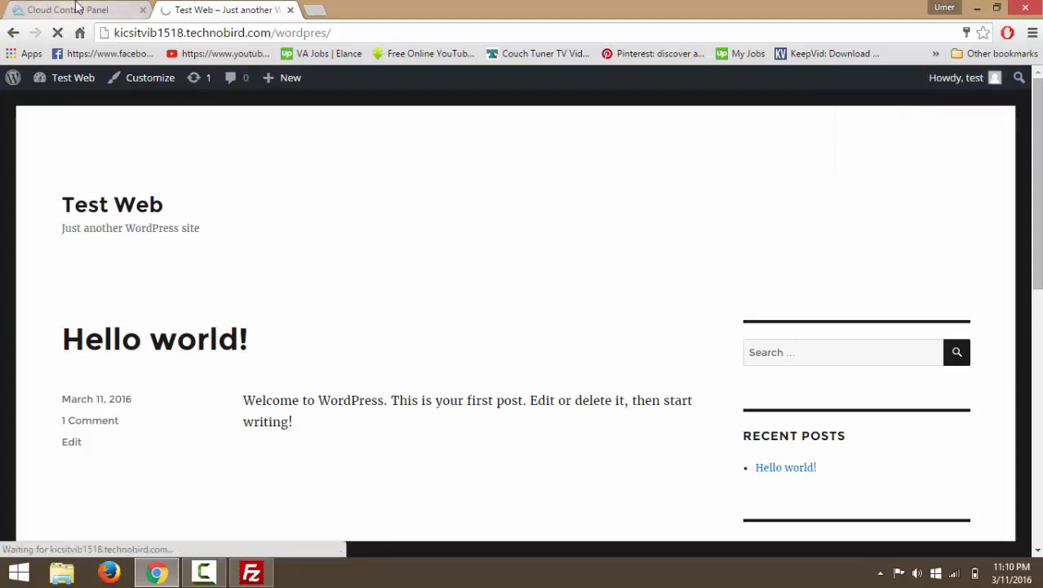
left_click(129, 8)
left_click(209, 9)
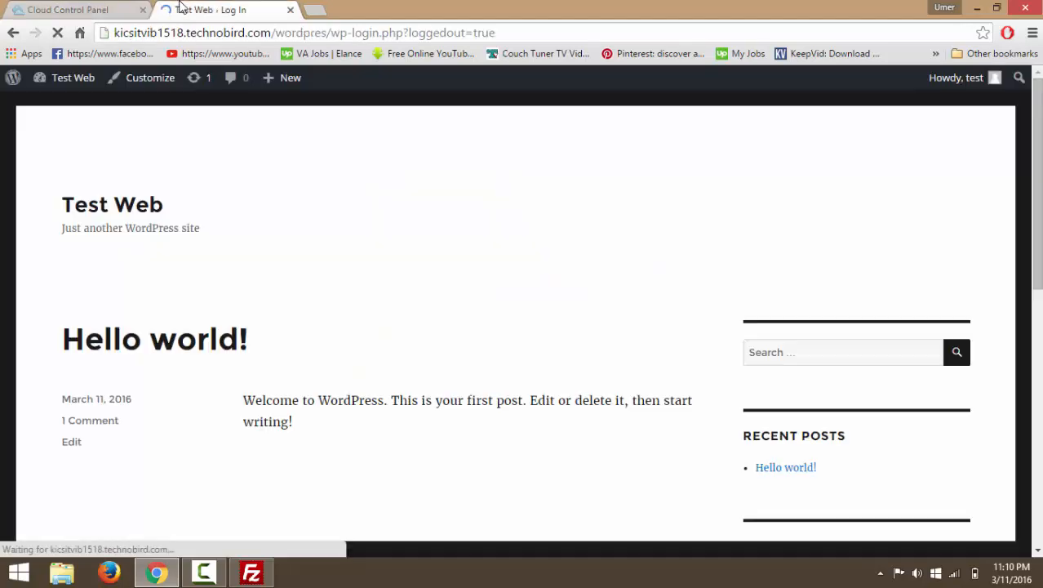